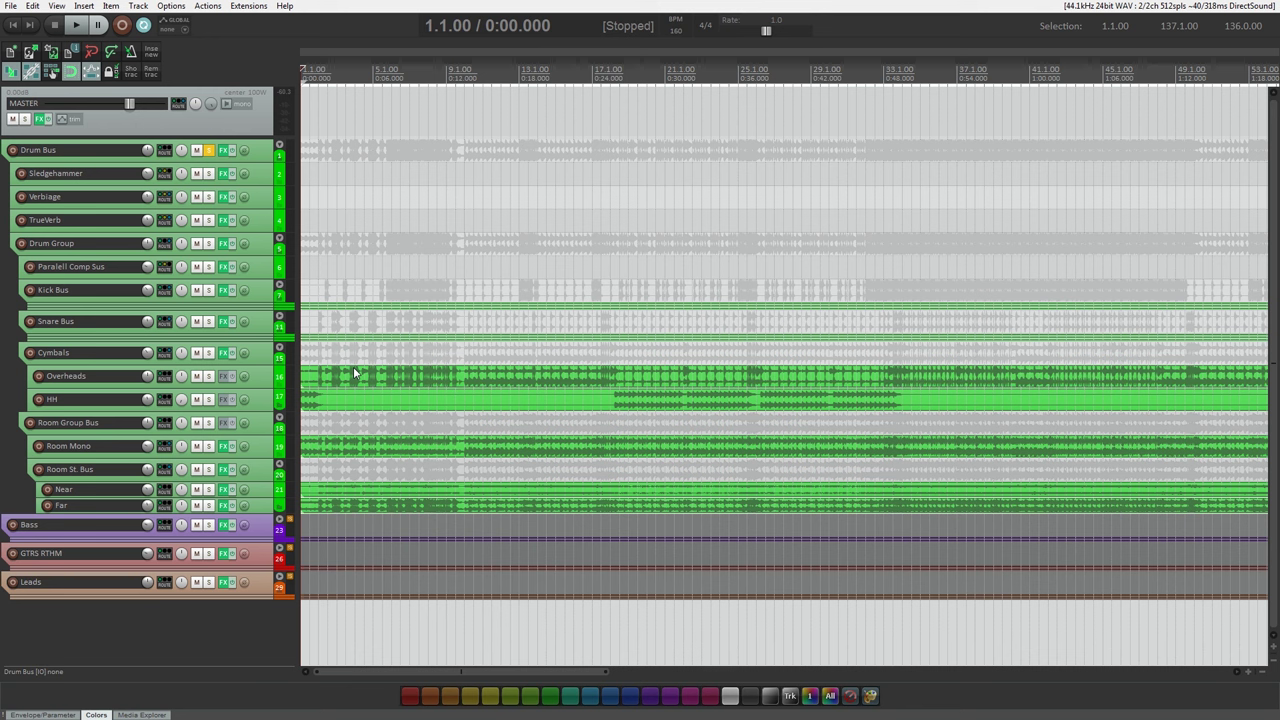
- Set playback to start near the song's beginning and audition the Cymbals folder soloed
left_click(216, 377)
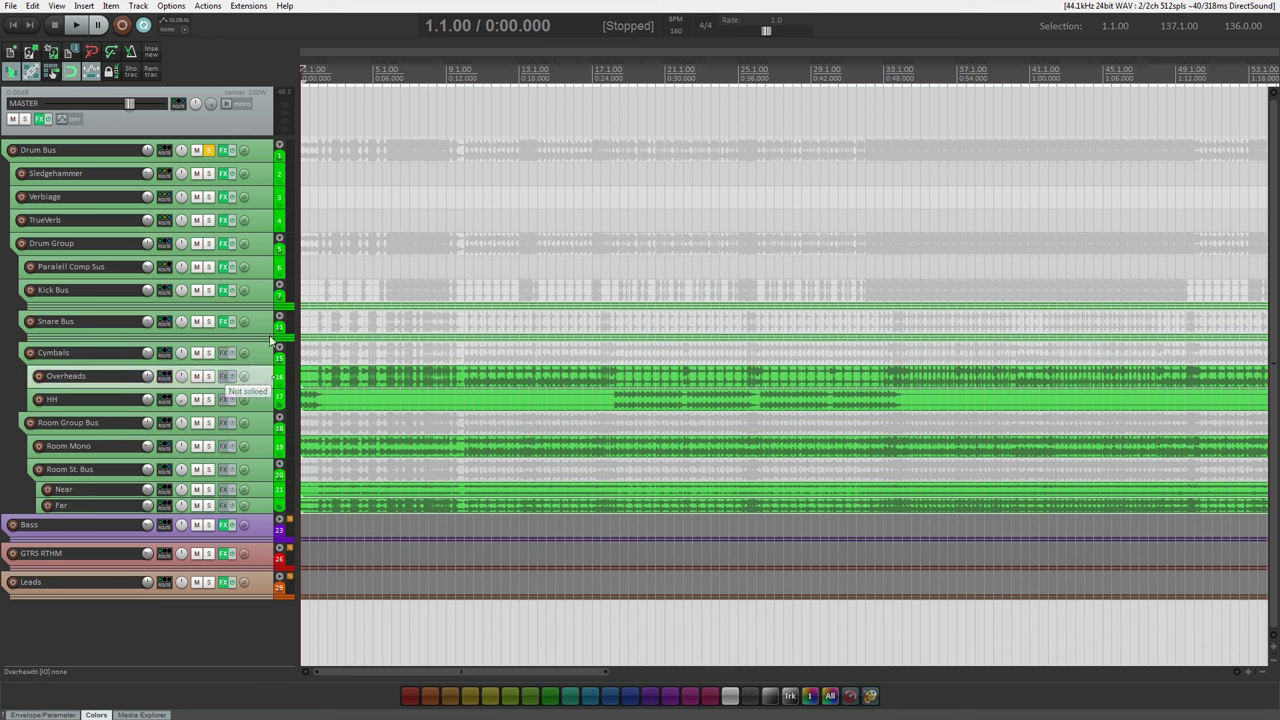
left_click(326, 70)
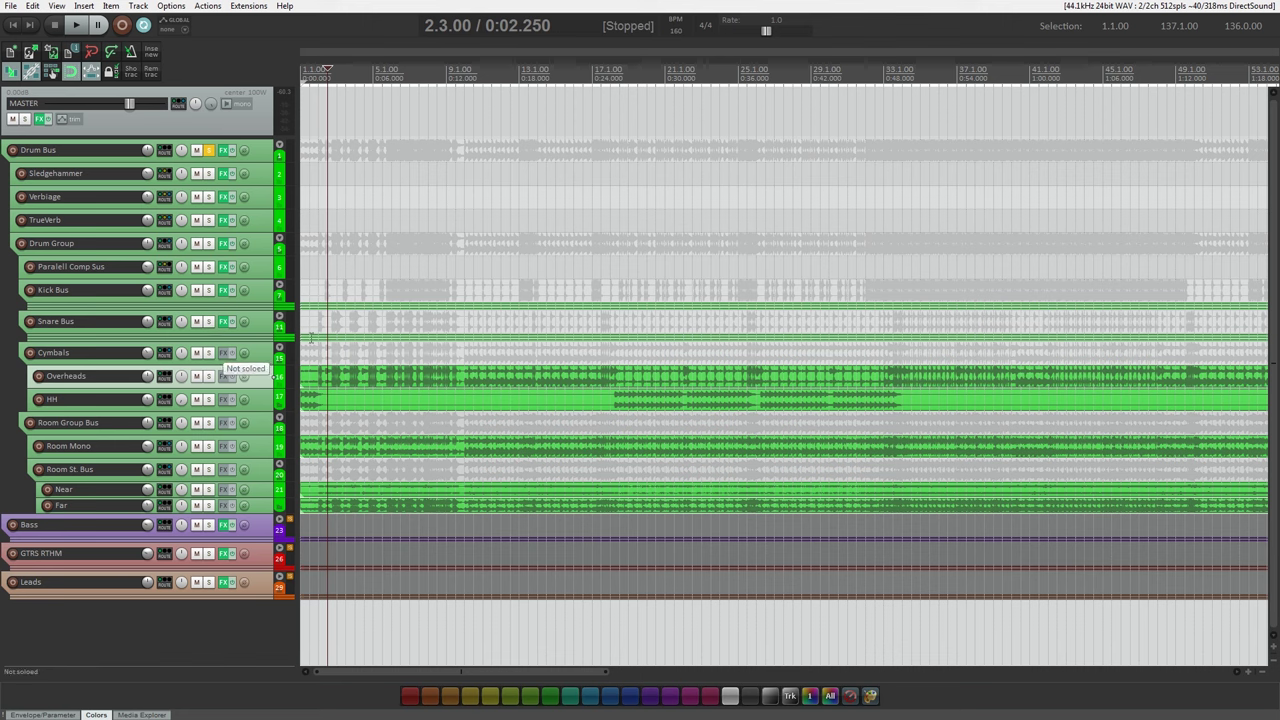
left_click(209, 353)
key("space")
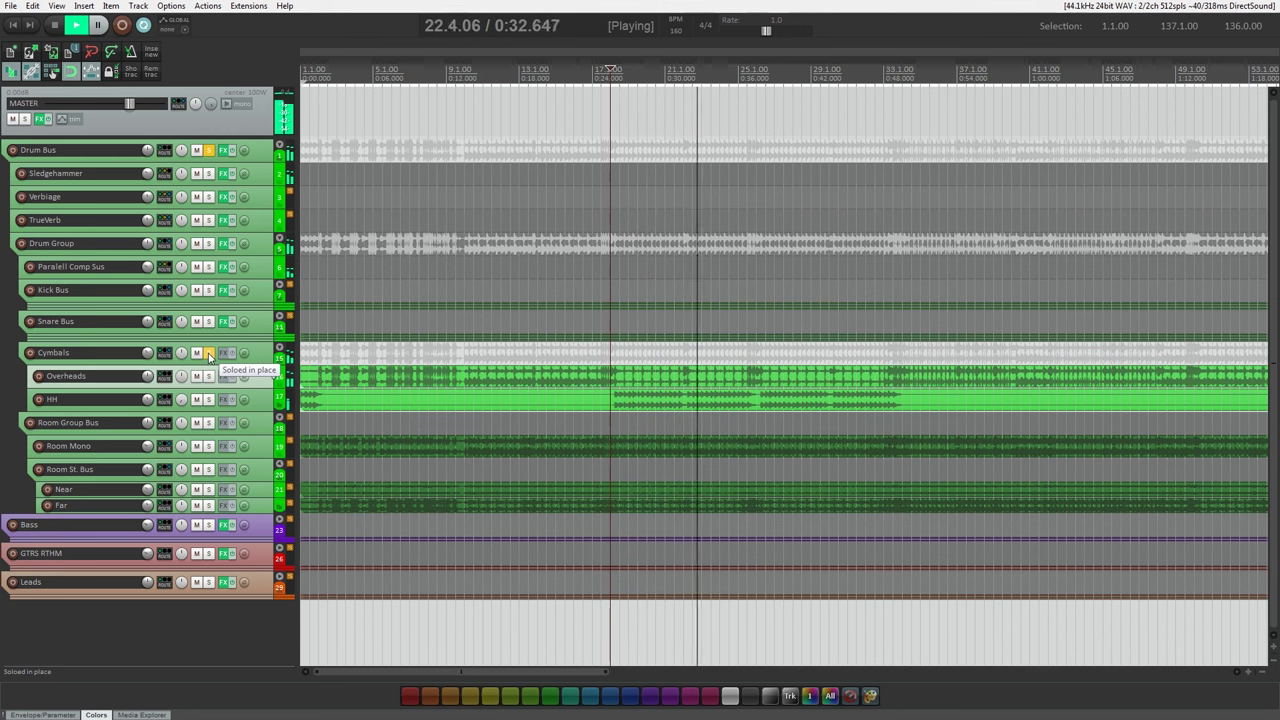
key("space")
left_click(208, 353)
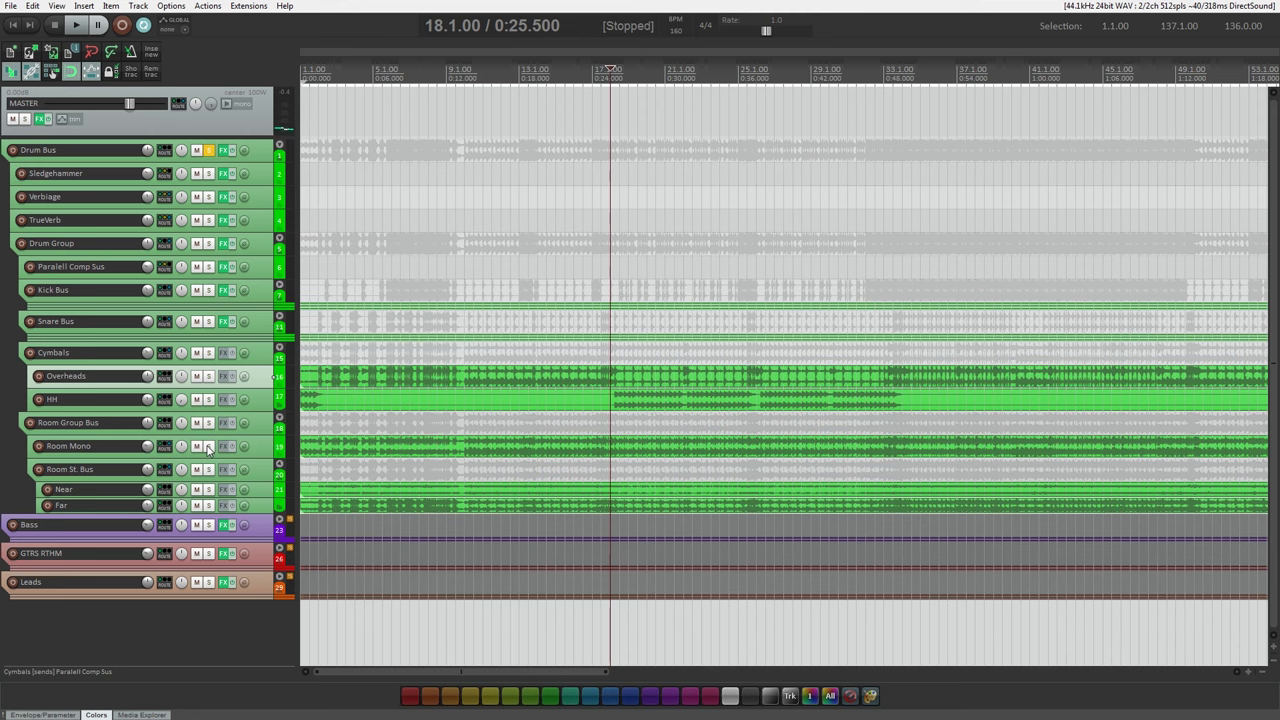
- Listen to the Room Mono track and then the Near track, each soloed
left_click(208, 446)
key("space")
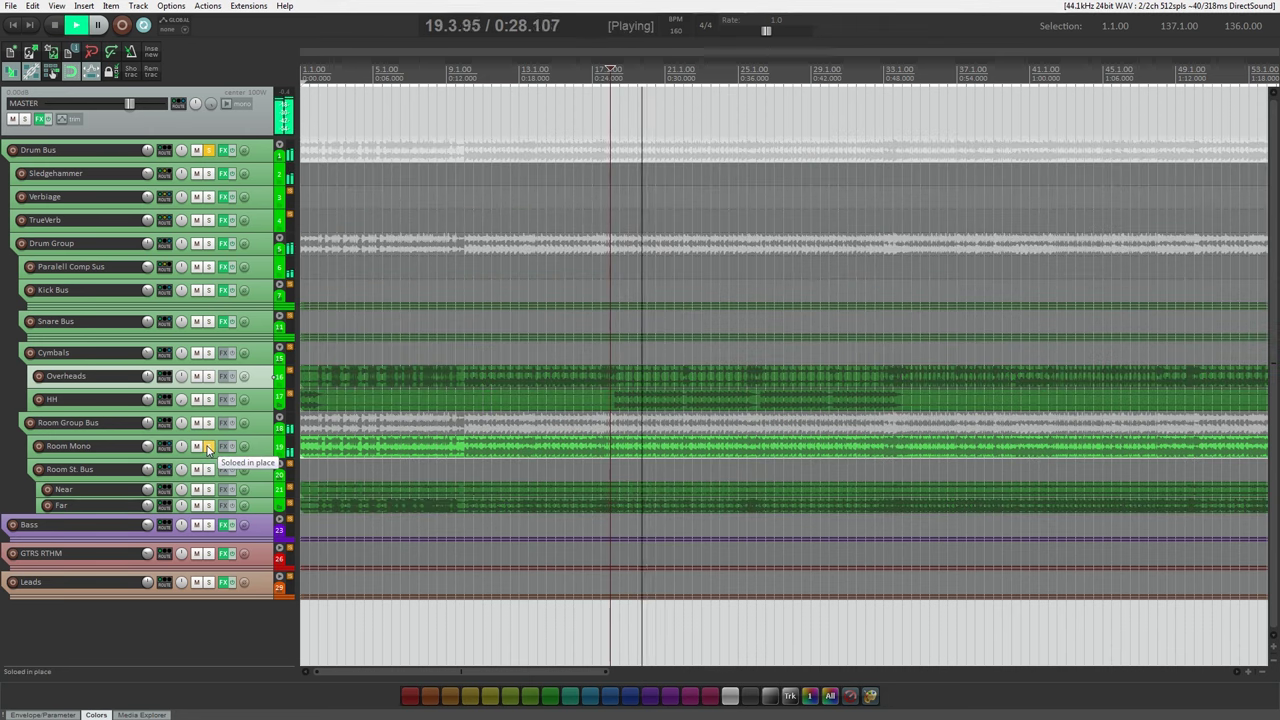
key("space")
left_click(208, 446)
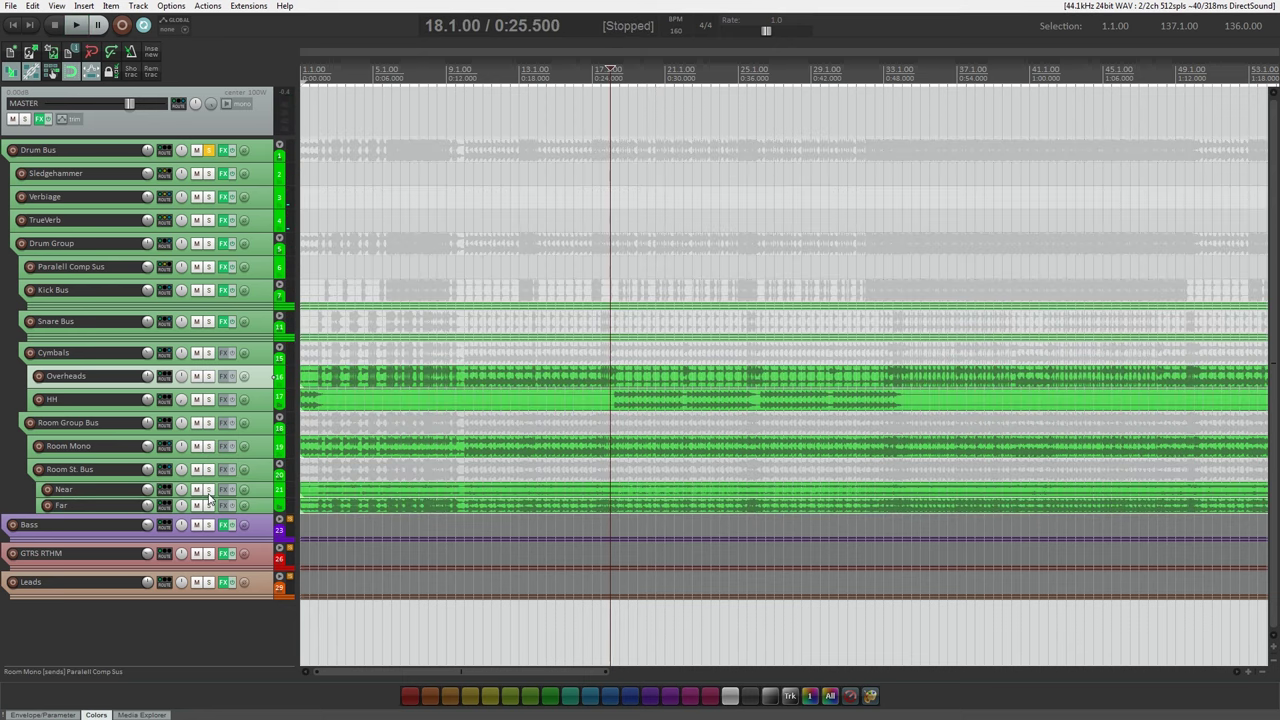
left_click(208, 489)
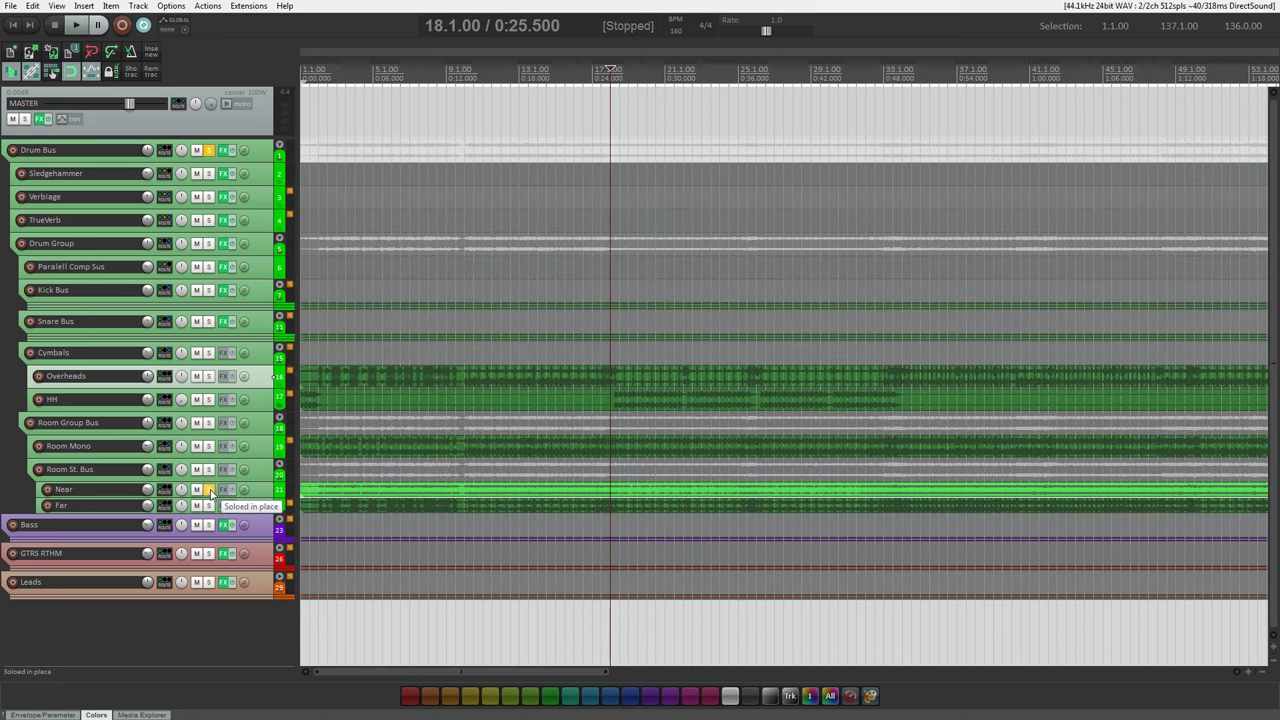
key("space")
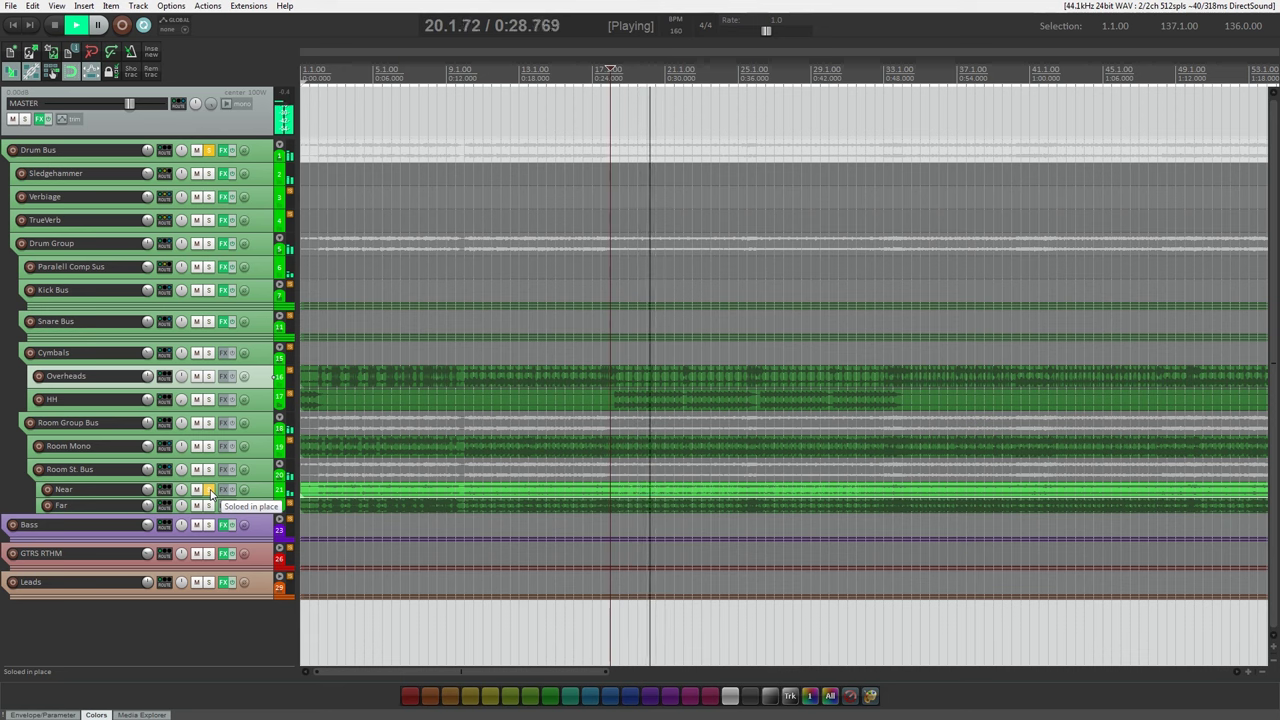
key("space")
left_click(209, 490)
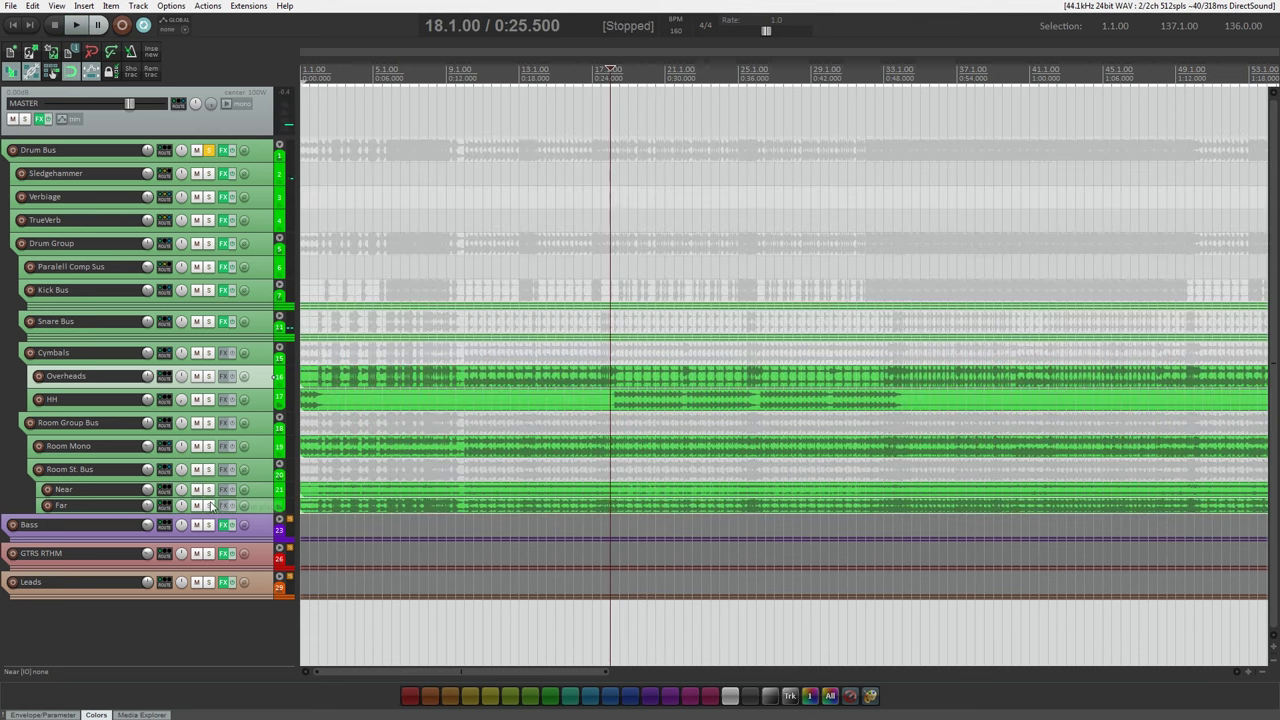
- Listen to the Far room mic track soloed
left_click(209, 505)
key("space")
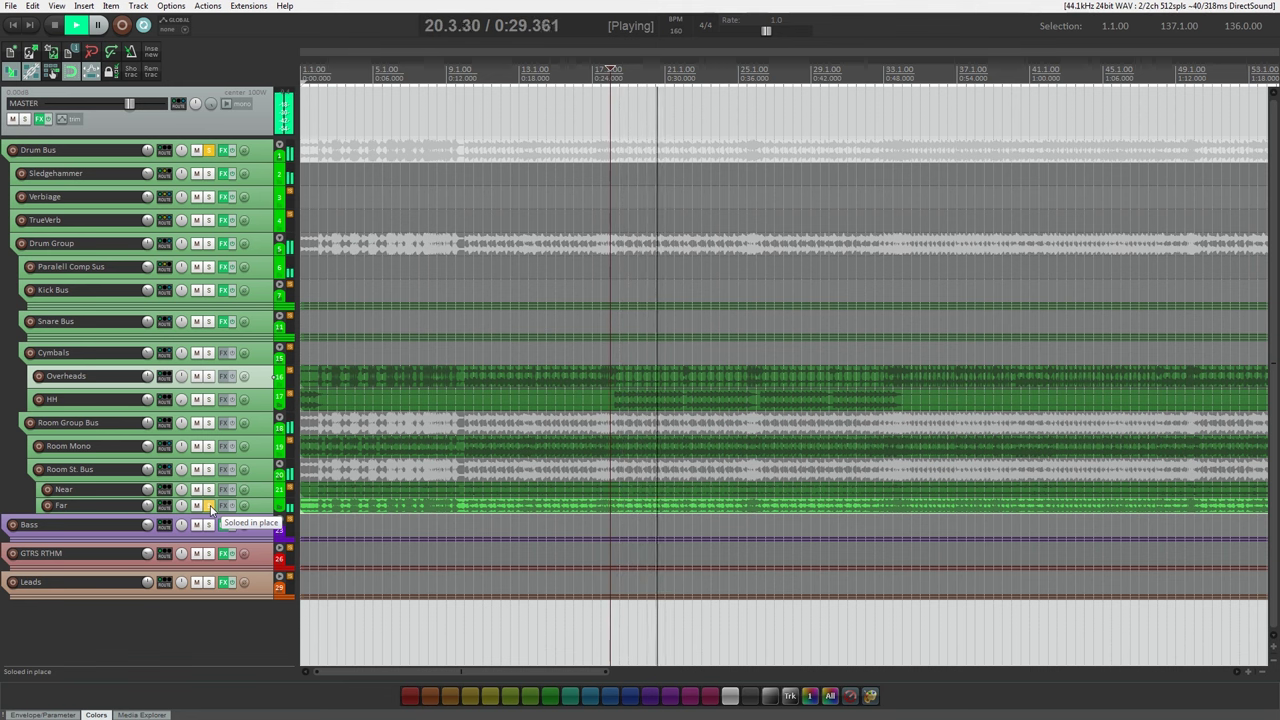
key("space")
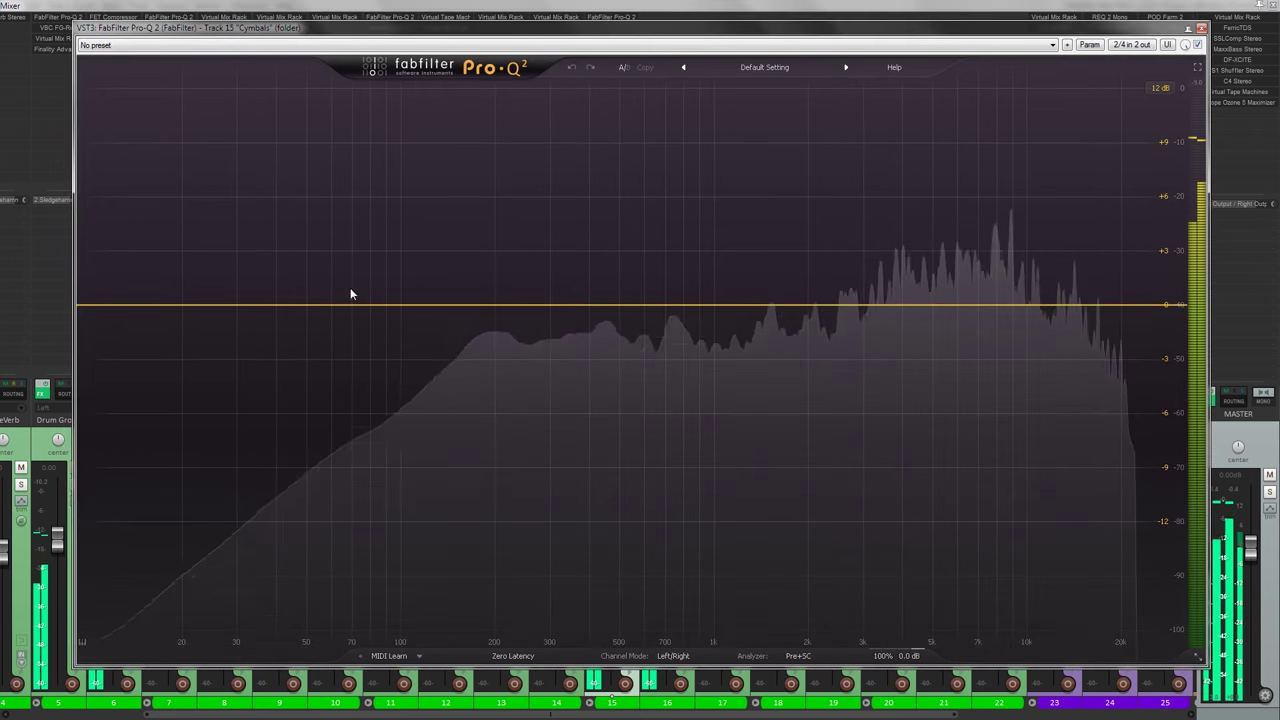
- Add a low cut band around 188 Hz on the Cymbals EQ and A/B it
left_click(87, 306)
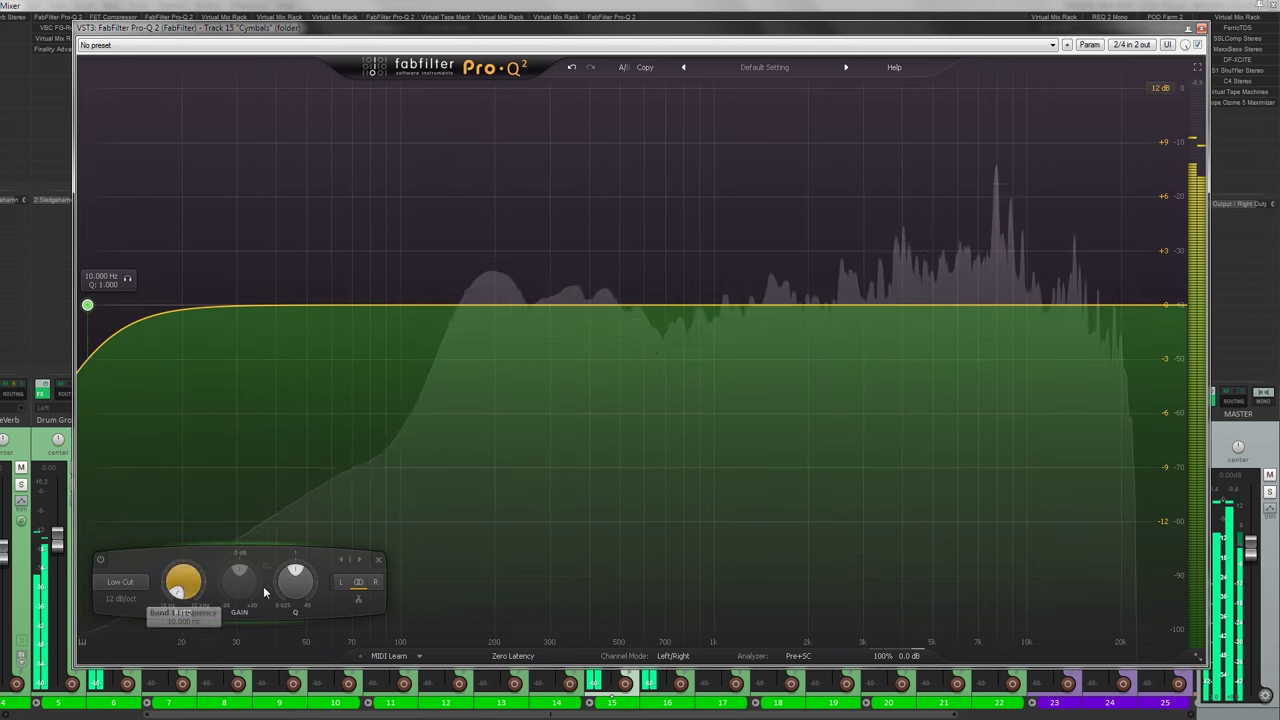
left_click_drag(214, 585, 204, 508)
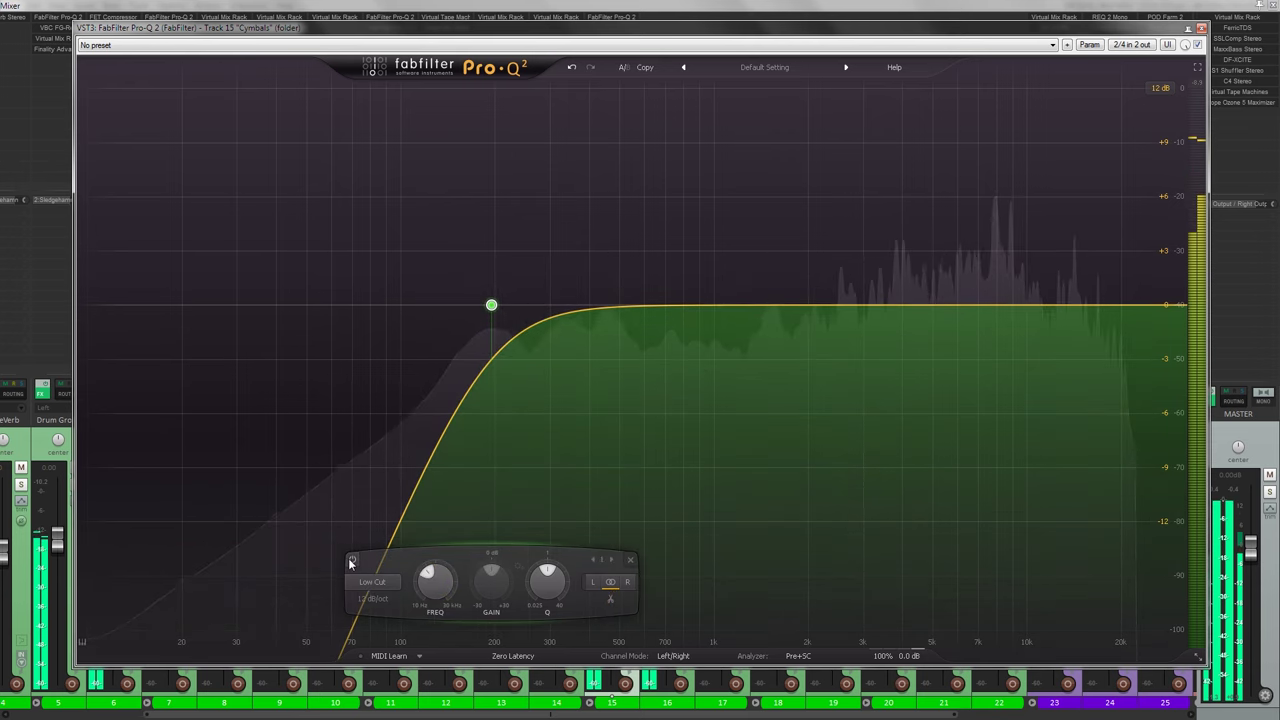
left_click(351, 561)
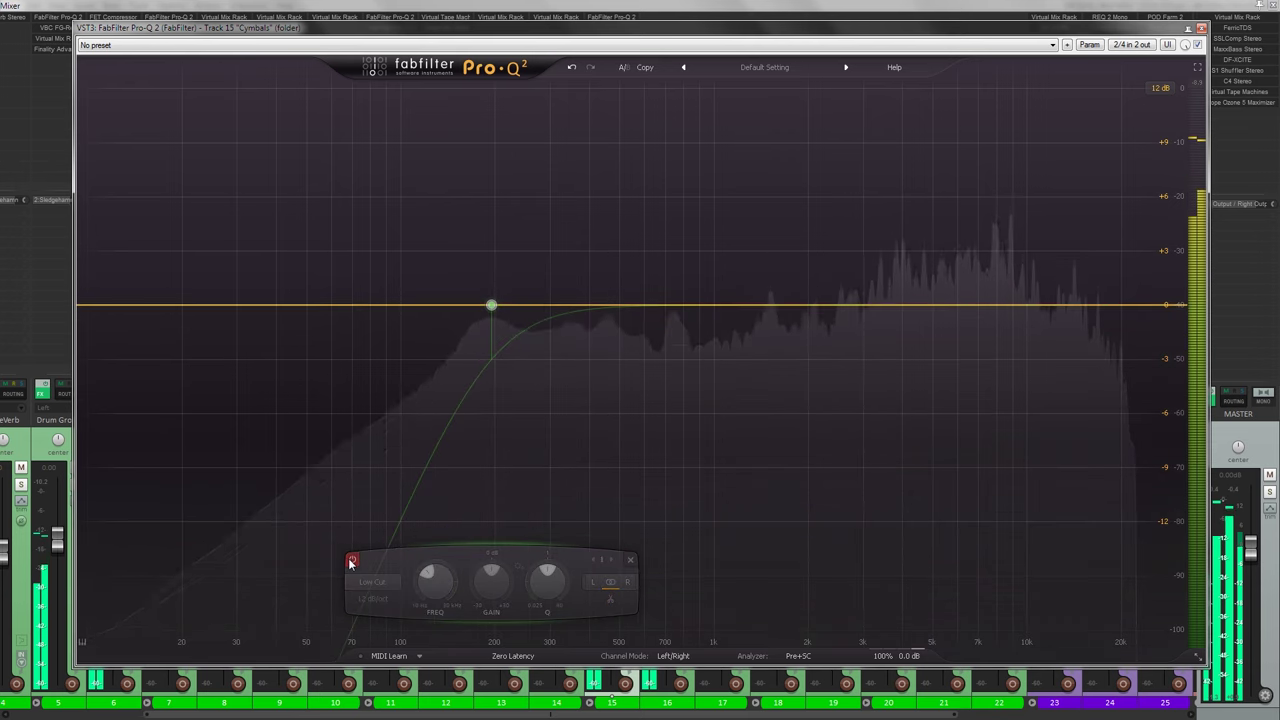
left_click(351, 561)
- Make the low cut 18 dB/oct near 164 Hz and add a +9.9 dB bell near 9.9 kHz
left_click(372, 598)
left_click(395, 511)
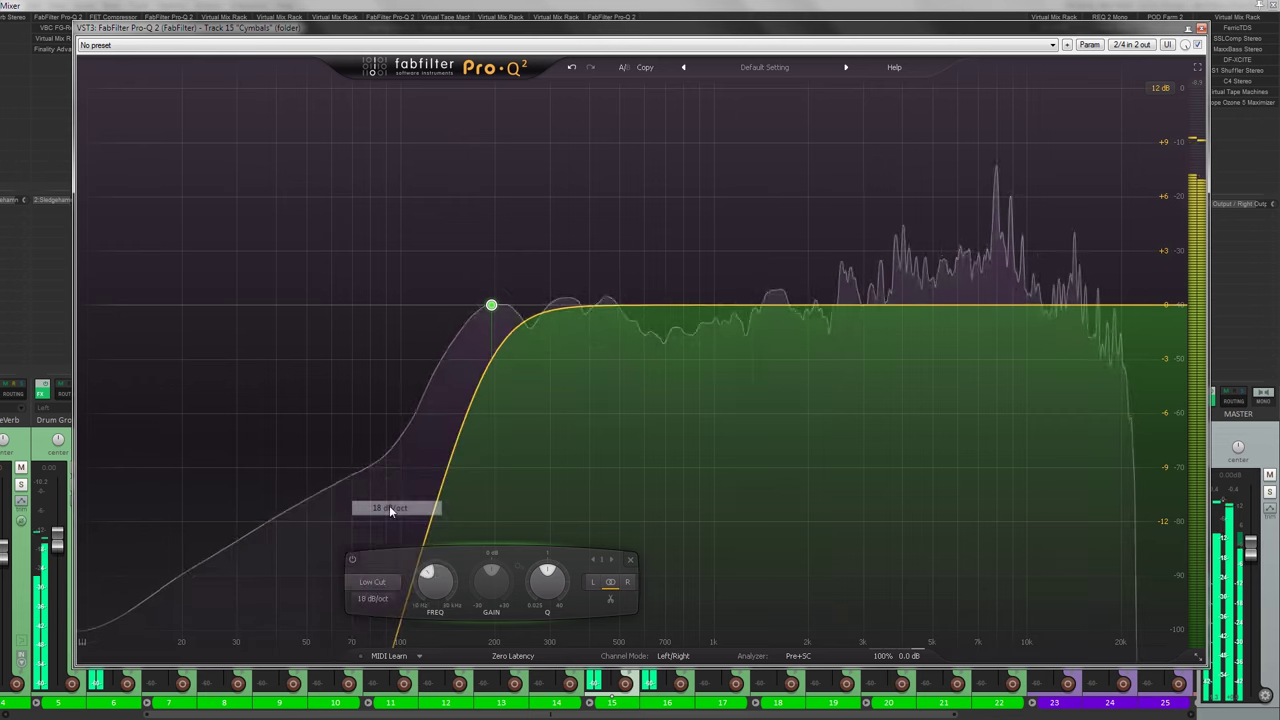
left_click_drag(491, 304, 468, 305)
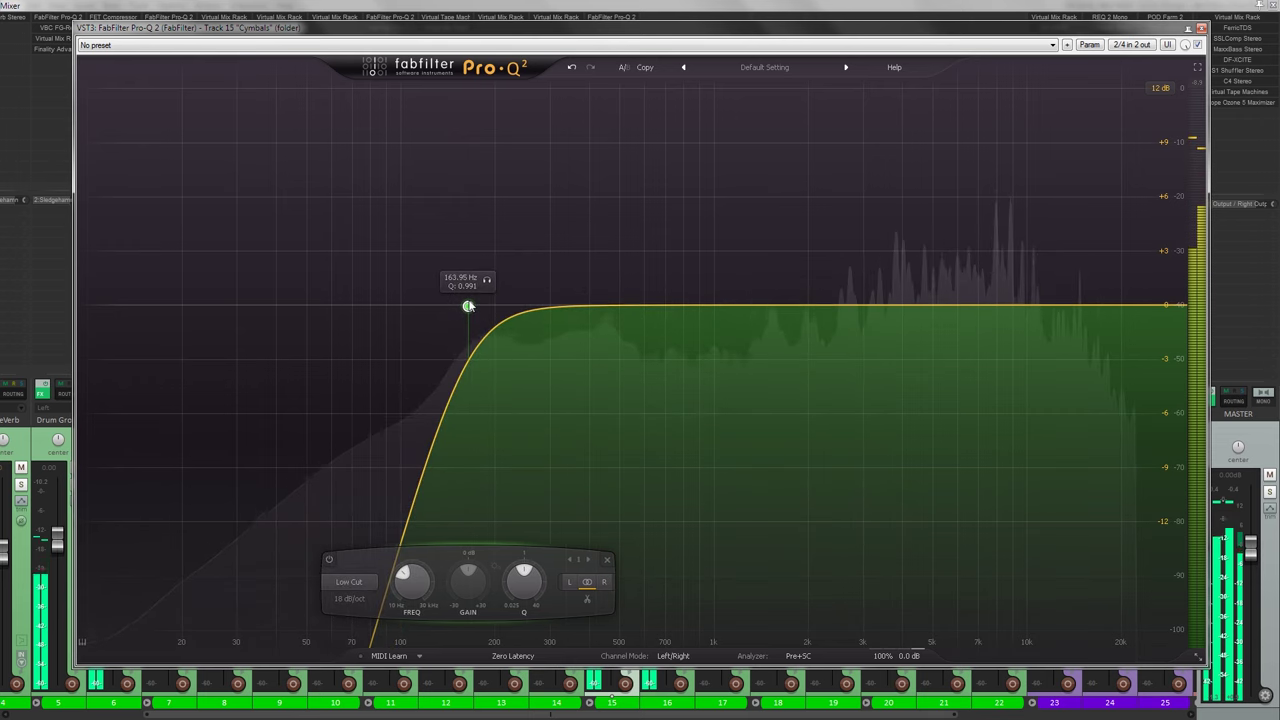
left_click(332, 563)
left_click(332, 563)
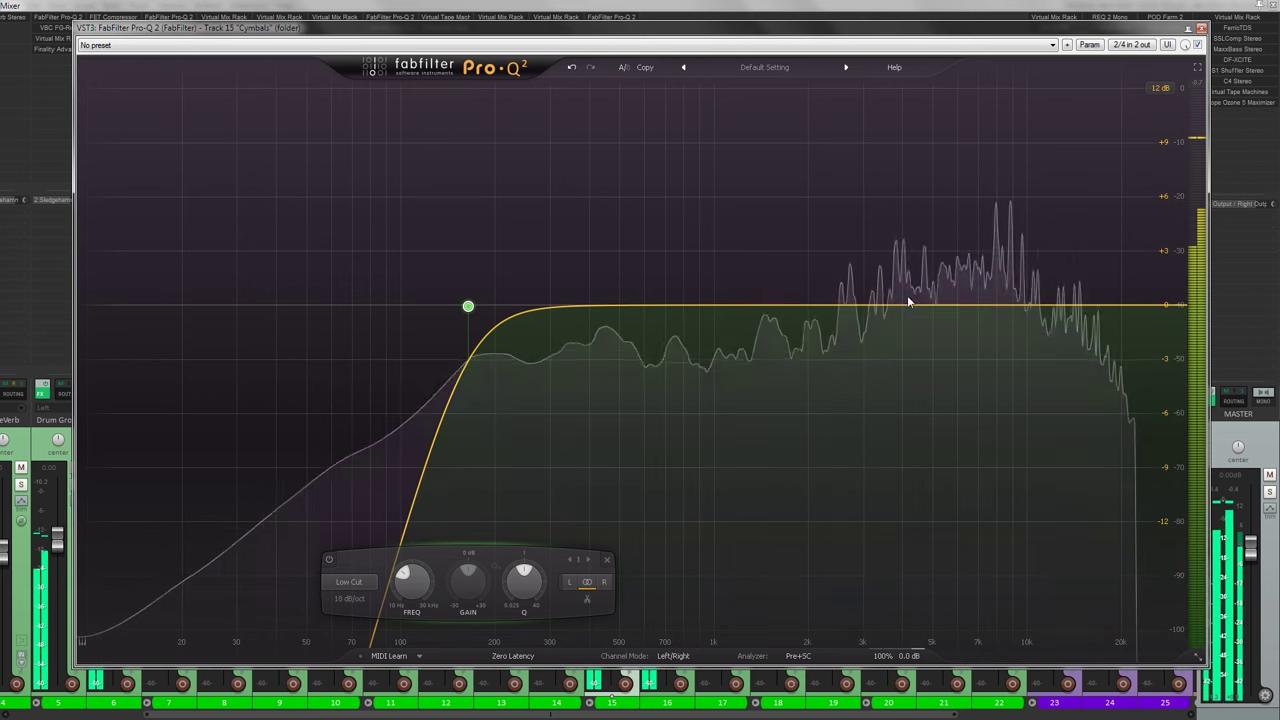
left_click_drag(937, 303, 1026, 127)
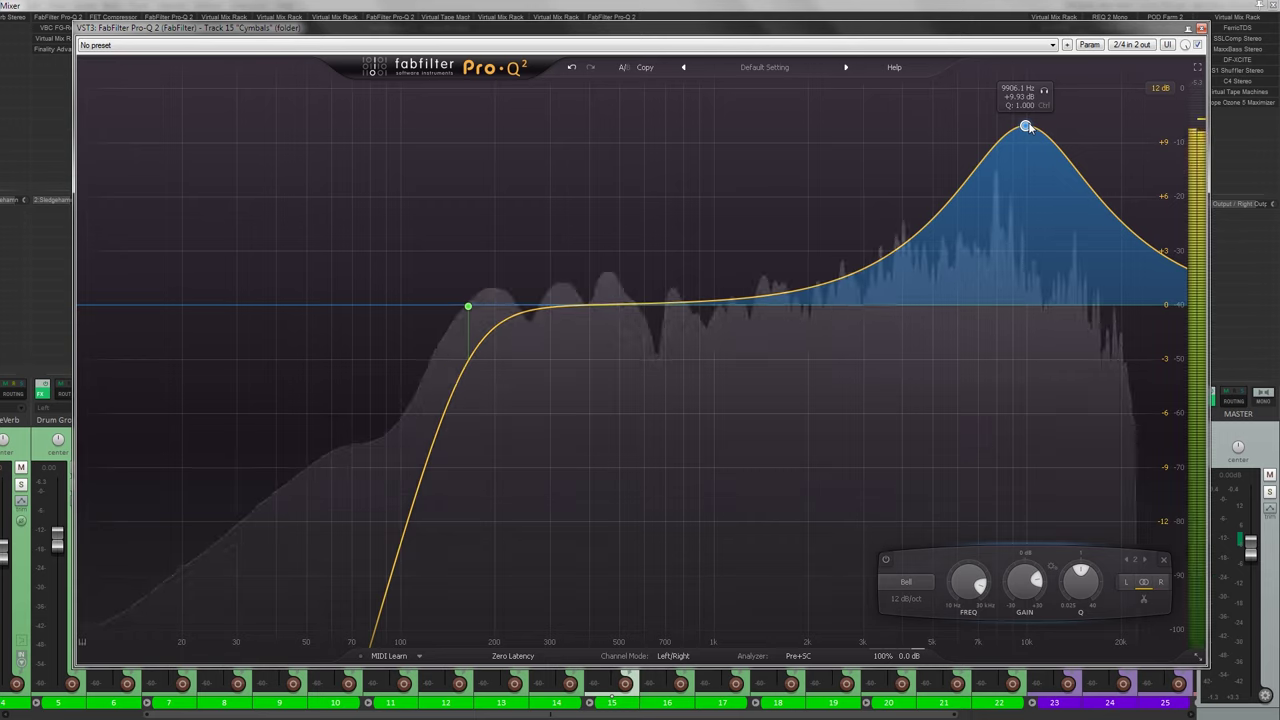
- Sweep the bell down to a -5.3 dB cut near 7.75 kHz and A/B it
left_click_drag(1027, 127, 991, 400)
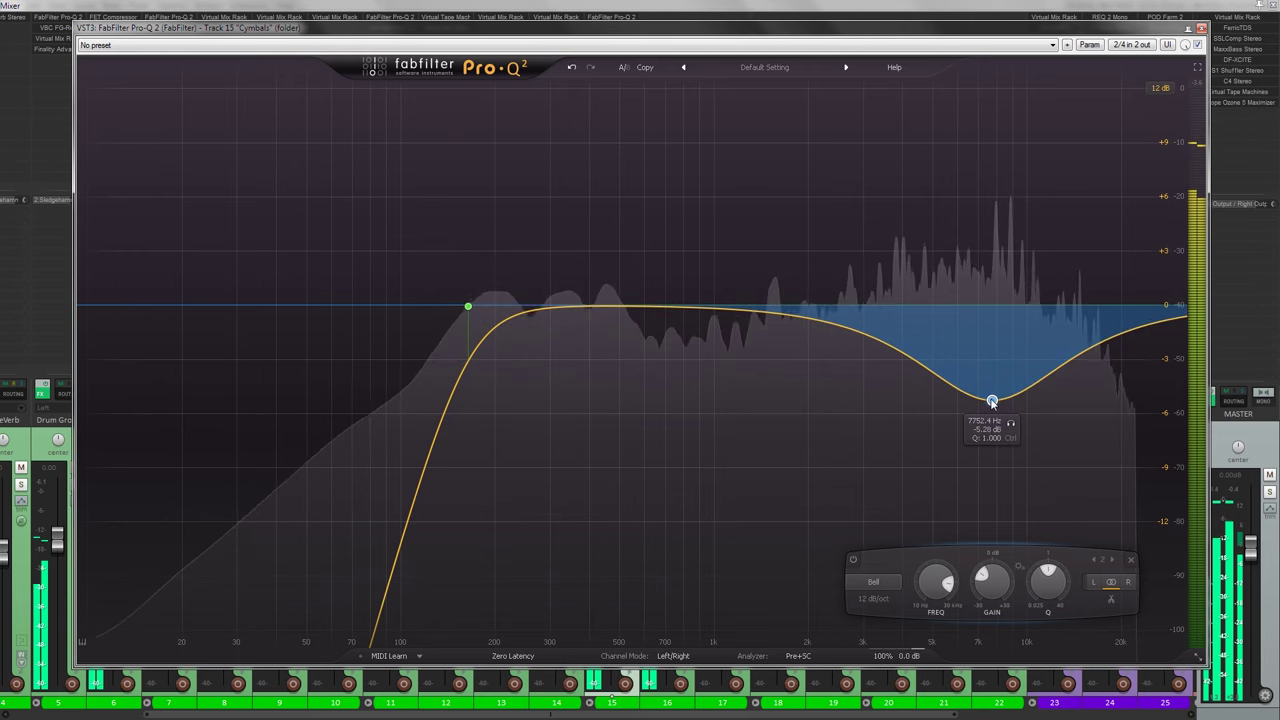
left_click(855, 562)
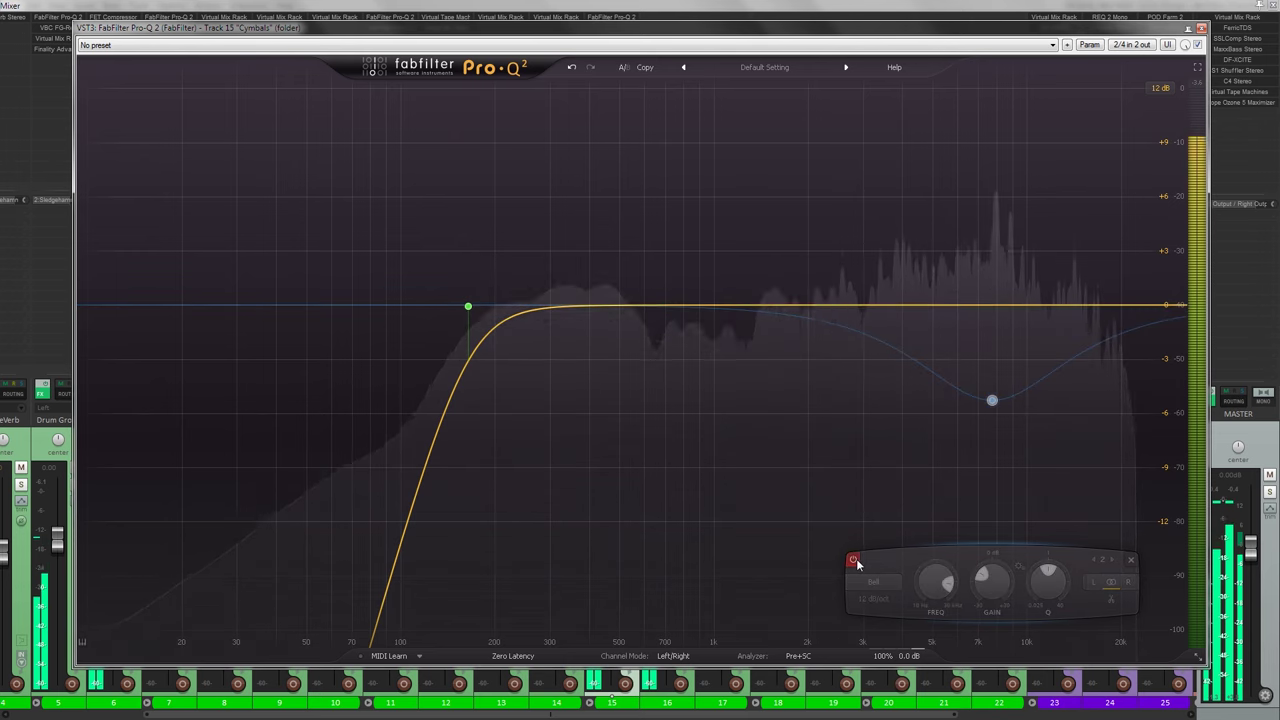
left_click(855, 562)
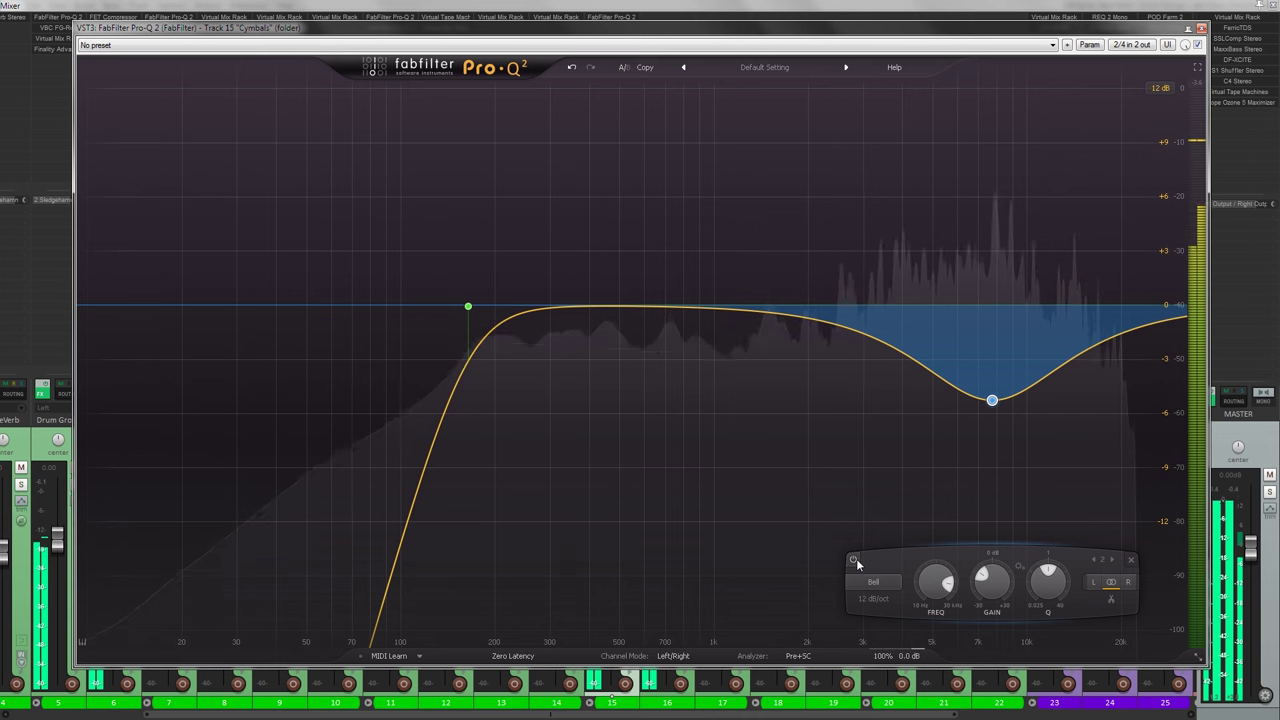
- Try a narrow test peak around 260-462 Hz, delete it, and close Pro-Q 2
left_click_drag(592, 313, 560, 92)
left_click_drag(626, 586, 630, 470)
left_click_drag(556, 89, 535, 68)
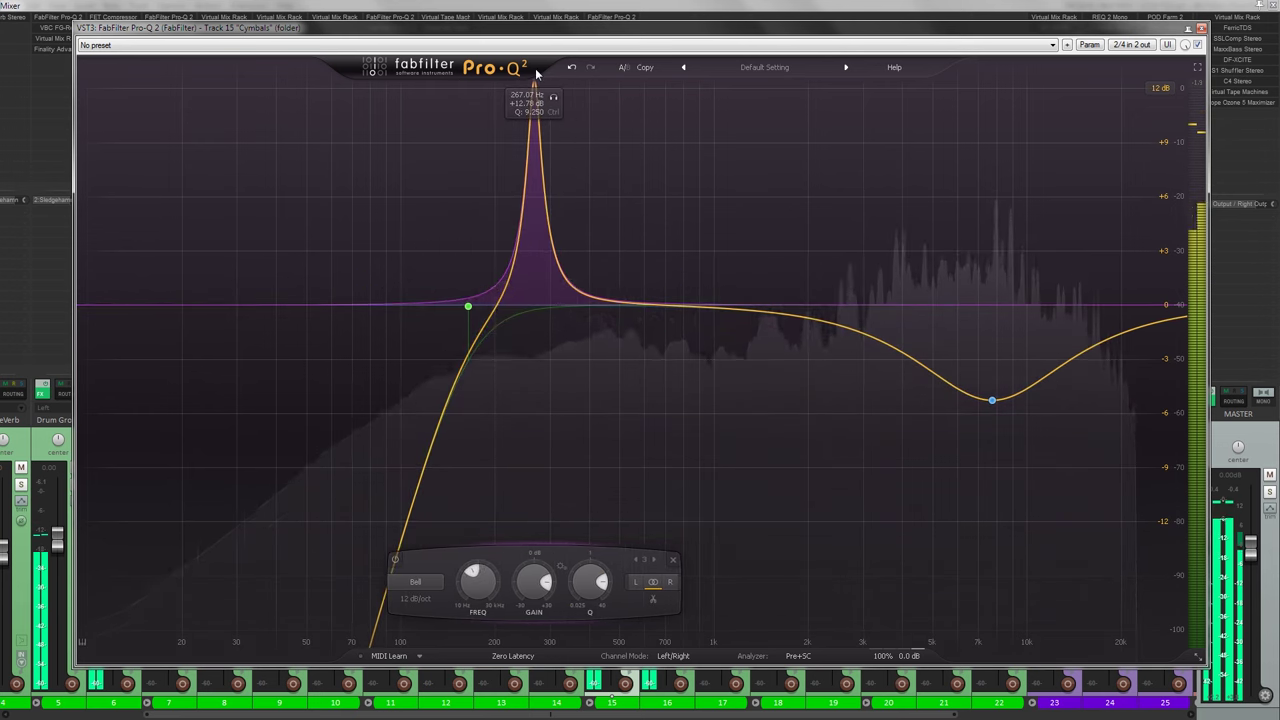
left_click(391, 559)
left_click(670, 560)
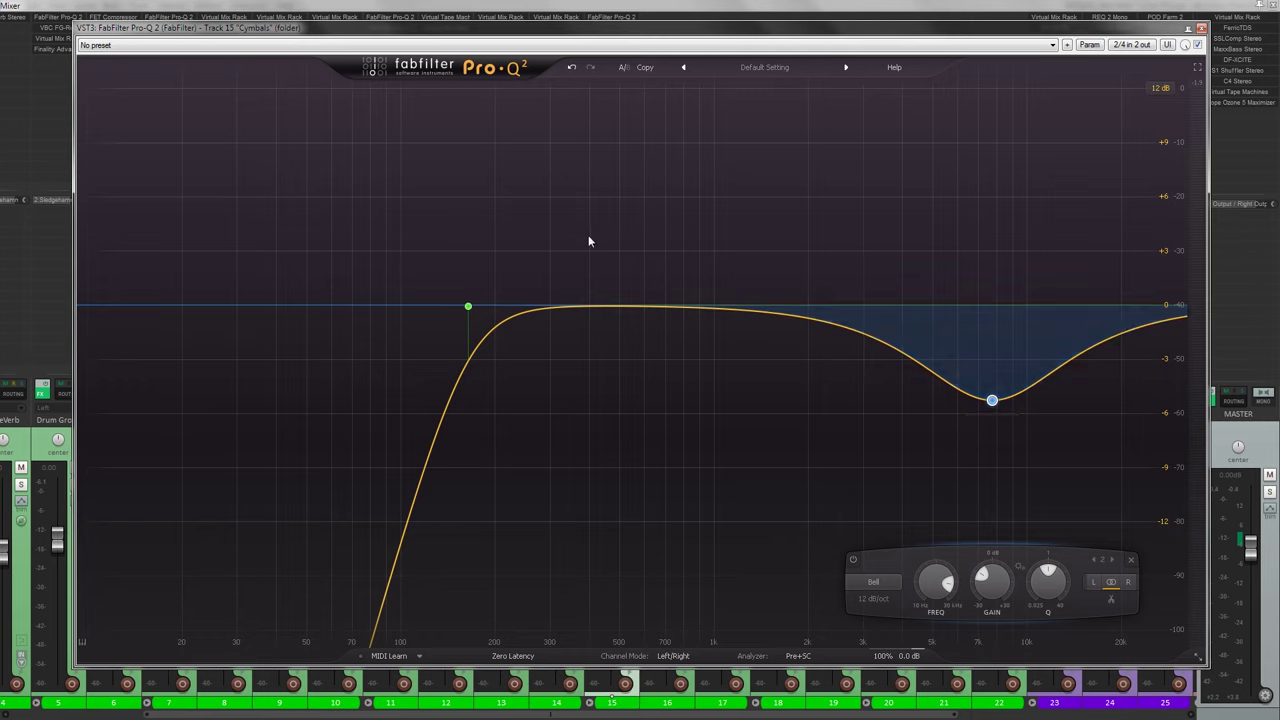
key("Escape")
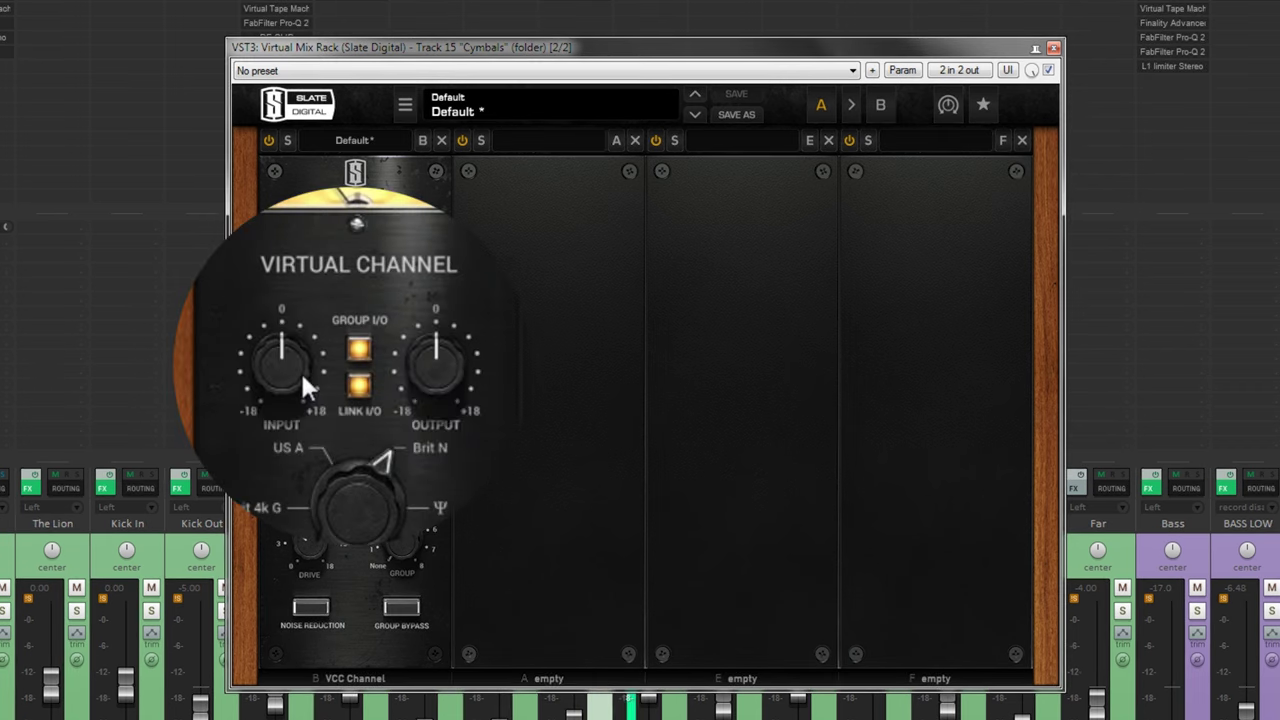
- Drive the Virtual Channel input to +18 dB and set the console emulation to Brit N
left_click_drag(325, 369, 338, 266)
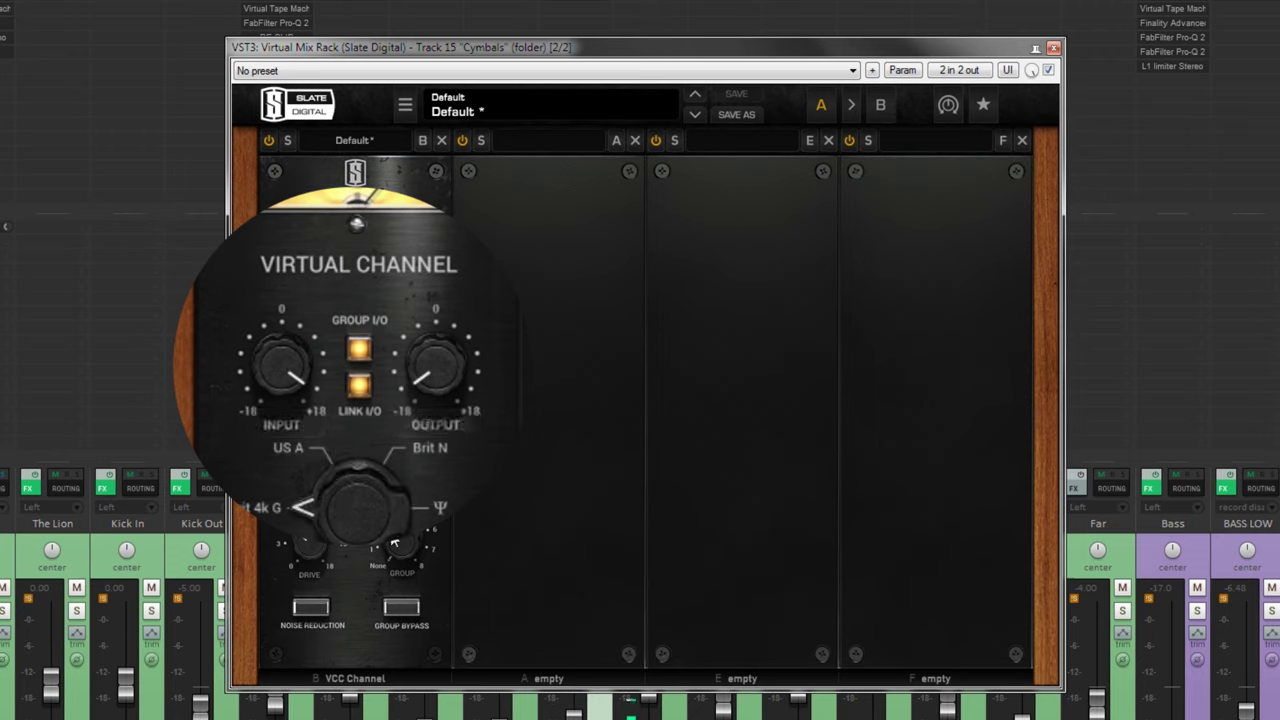
mouse_move(401, 586)
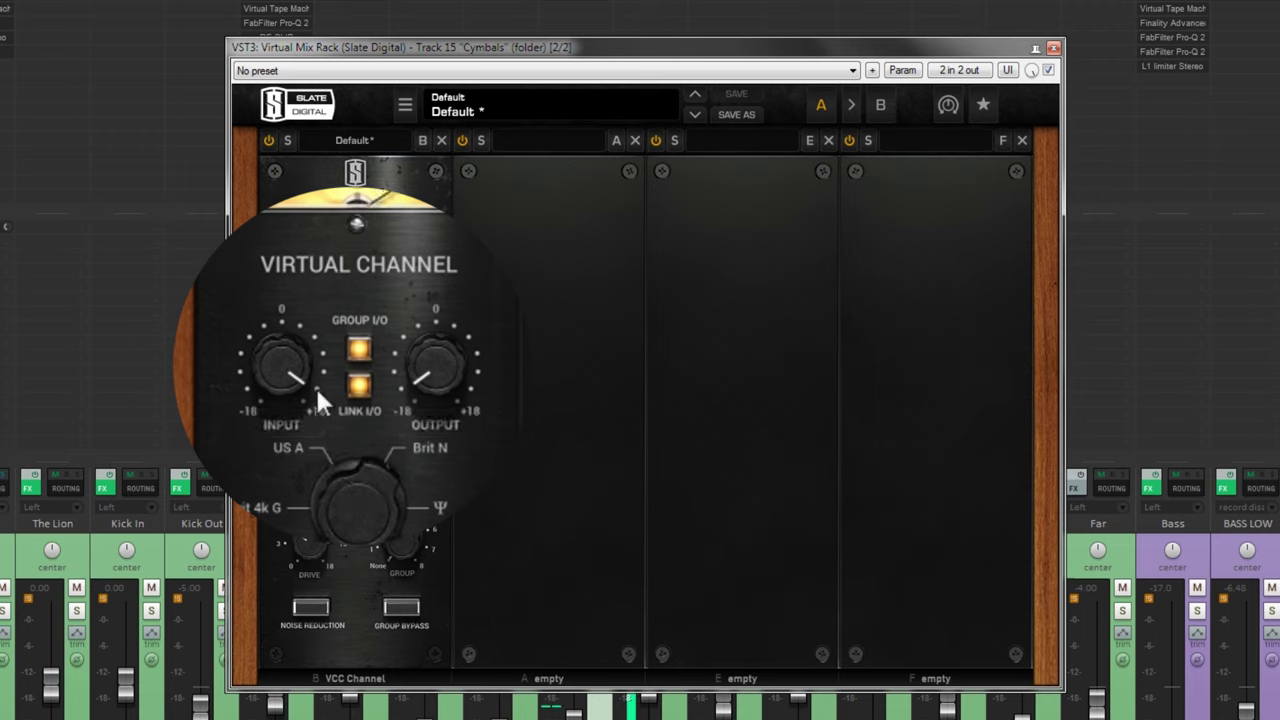
left_click_drag(315, 385, 316, 365)
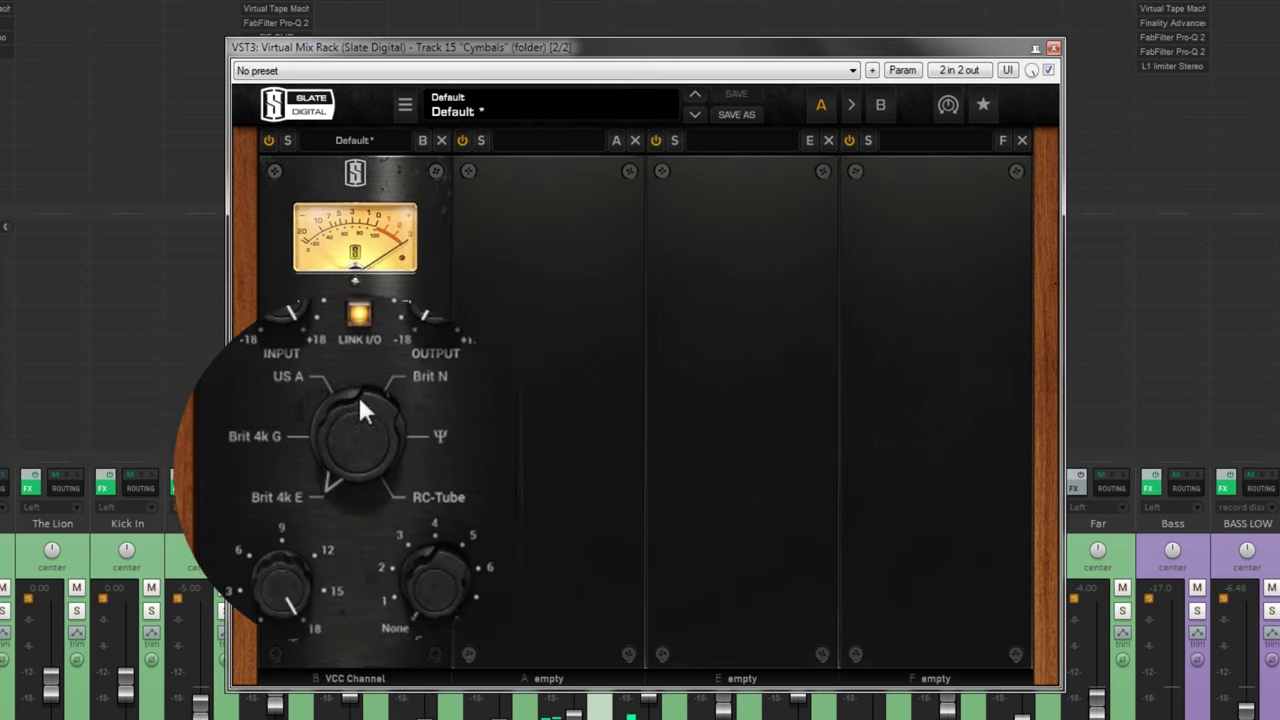
left_click_drag(372, 456, 366, 419)
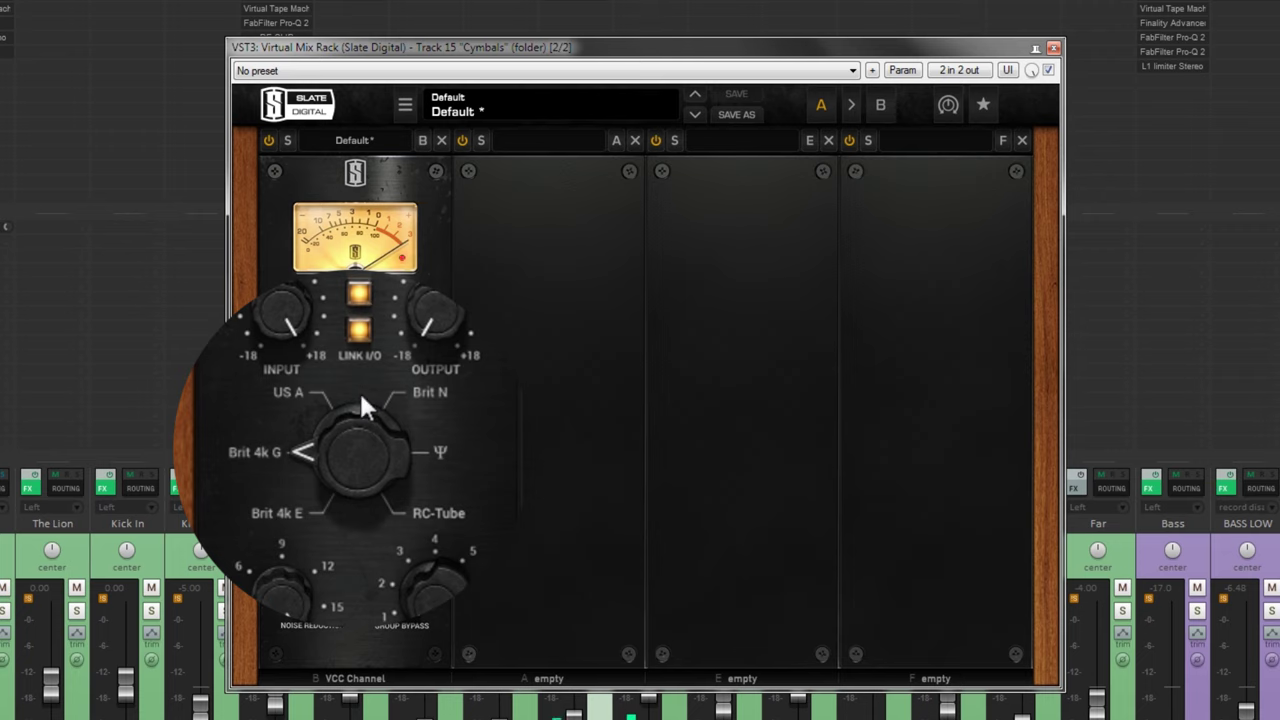
left_click_drag(361, 399, 375, 288)
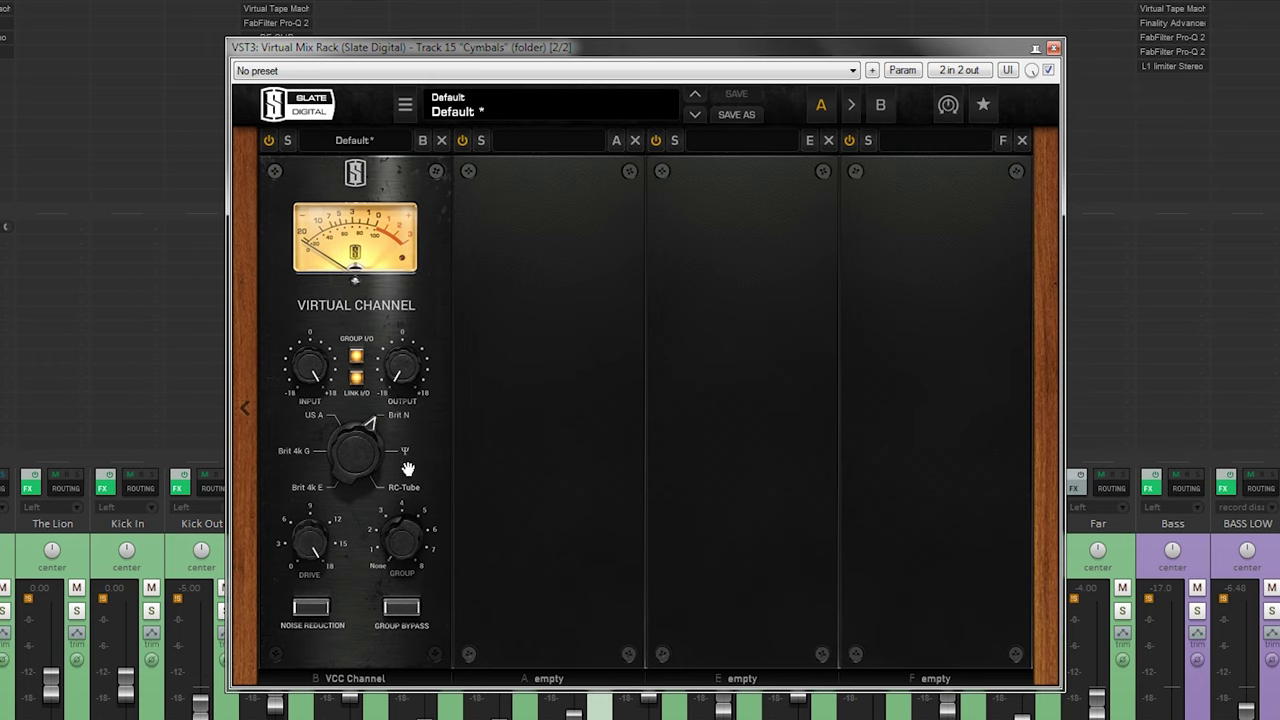
mouse_move(311, 545)
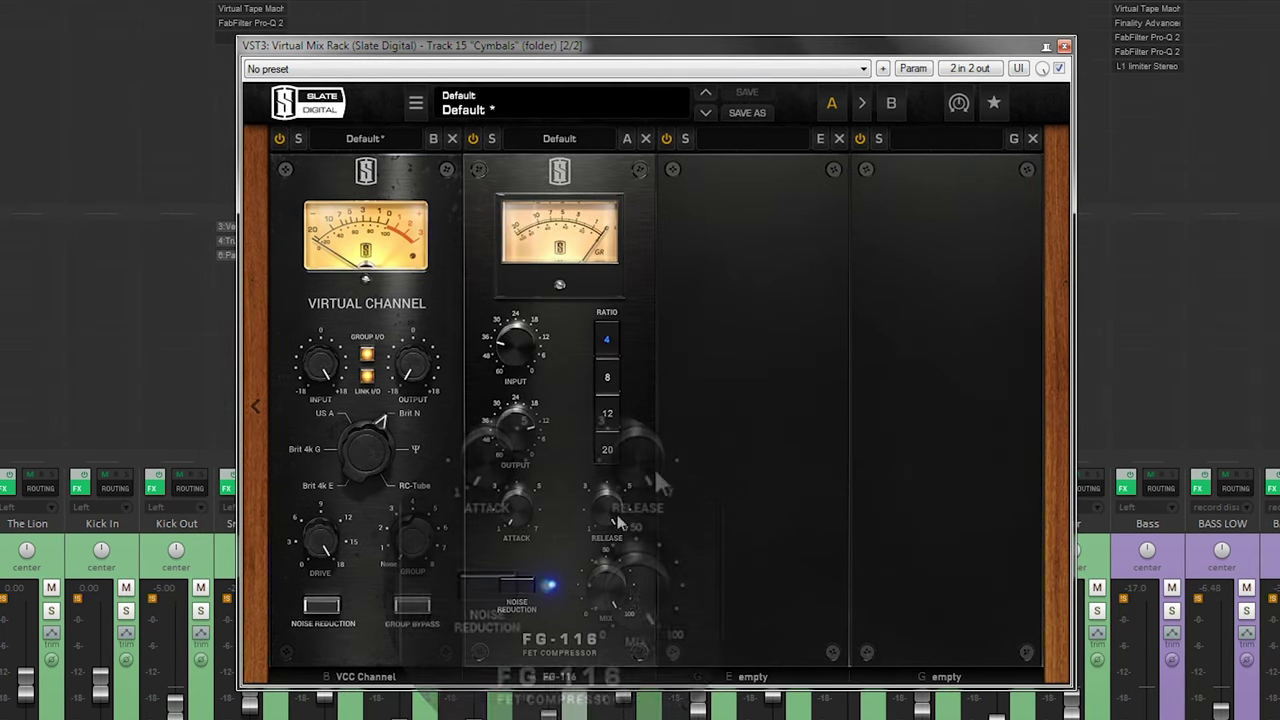
- Set the FG-116 input around -19.6 dB and output to -20 dB, comparing against bypass
left_click_drag(606, 590, 620, 650)
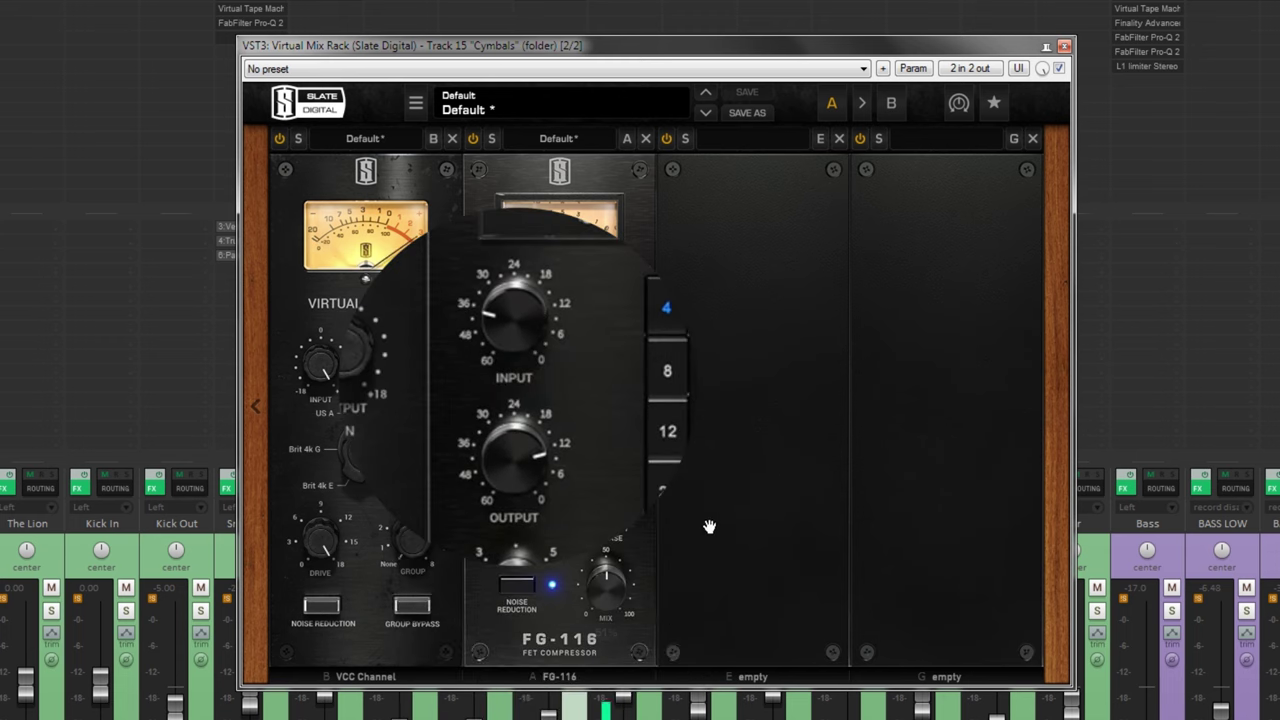
left_click_drag(528, 310, 551, 220)
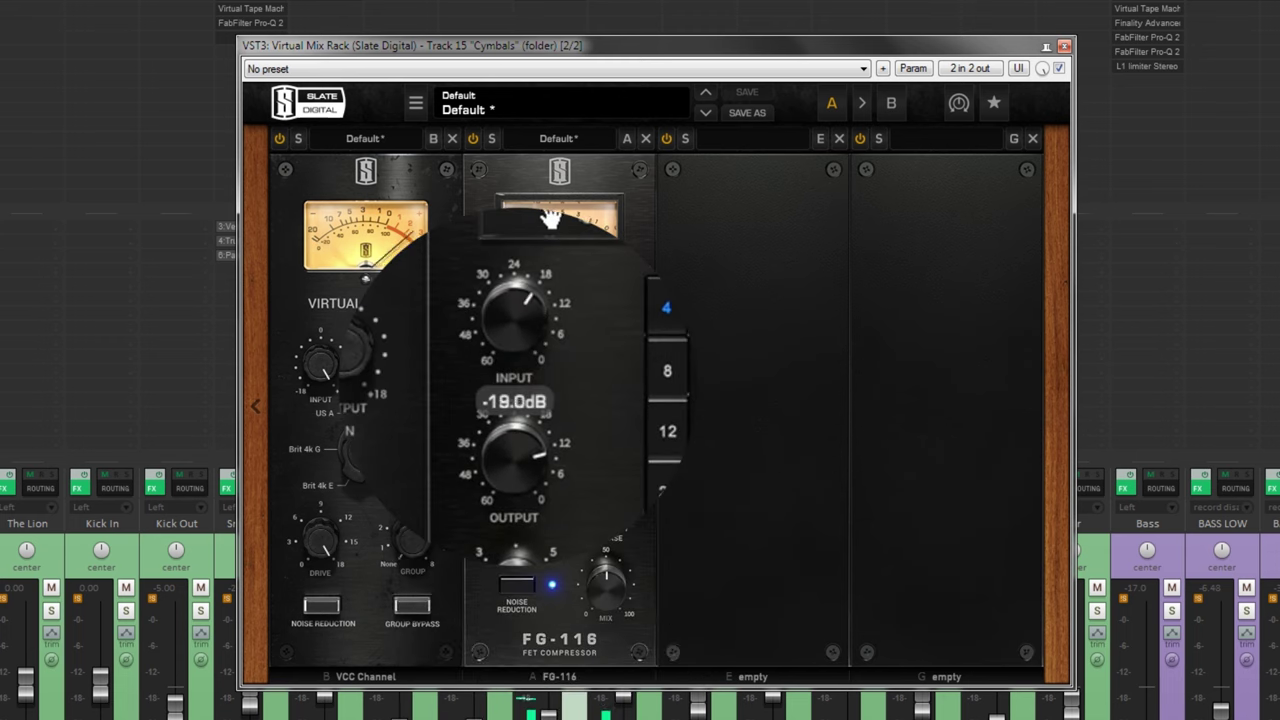
left_click_drag(535, 439, 535, 488)
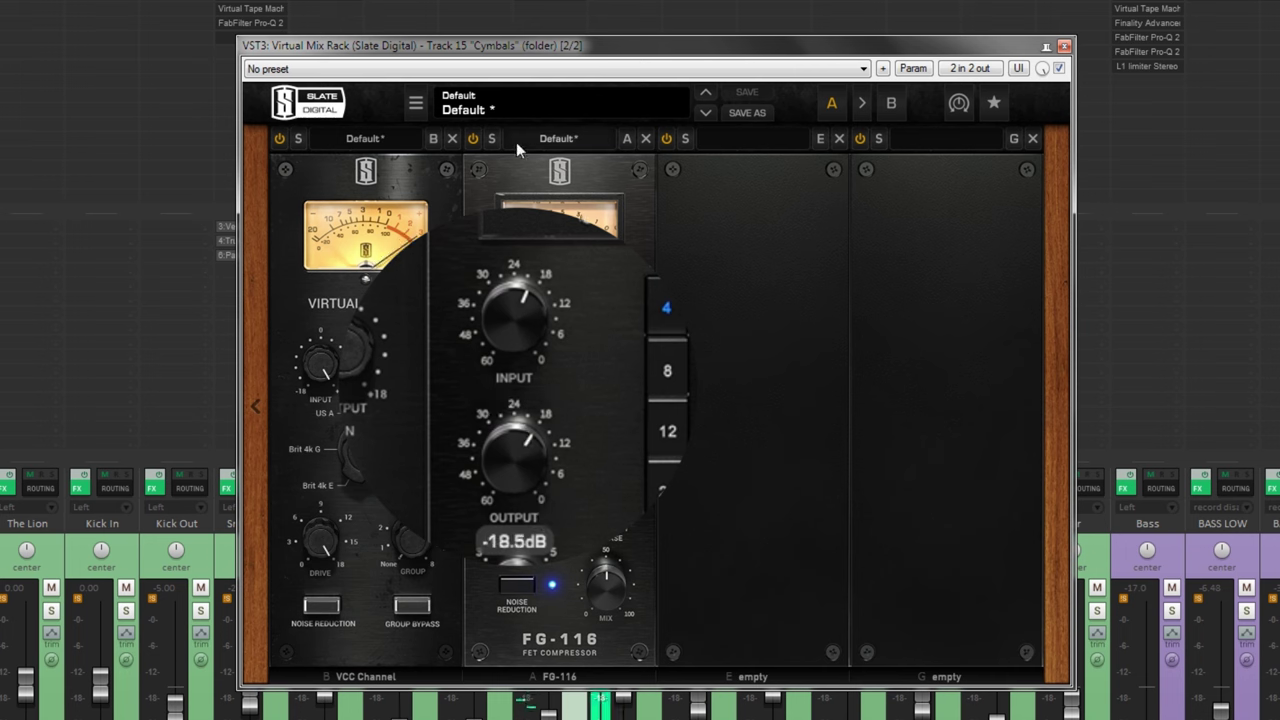
left_click(472, 138)
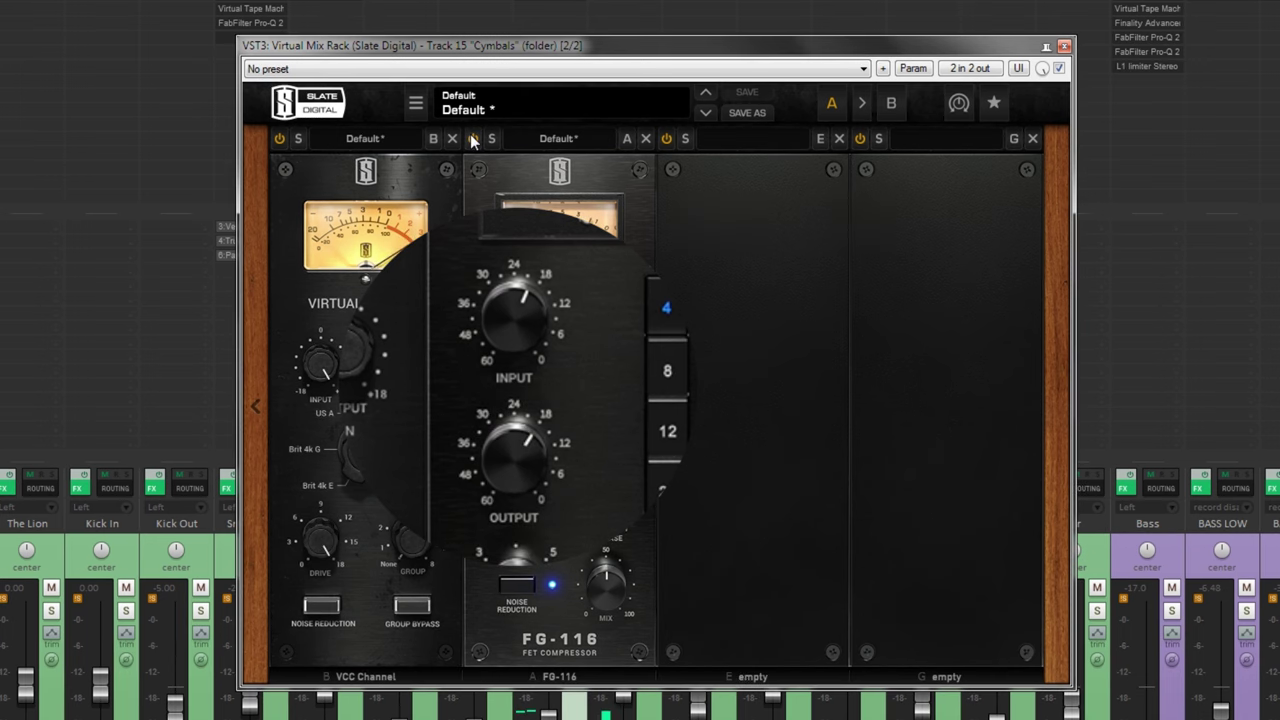
left_click_drag(536, 352, 530, 380)
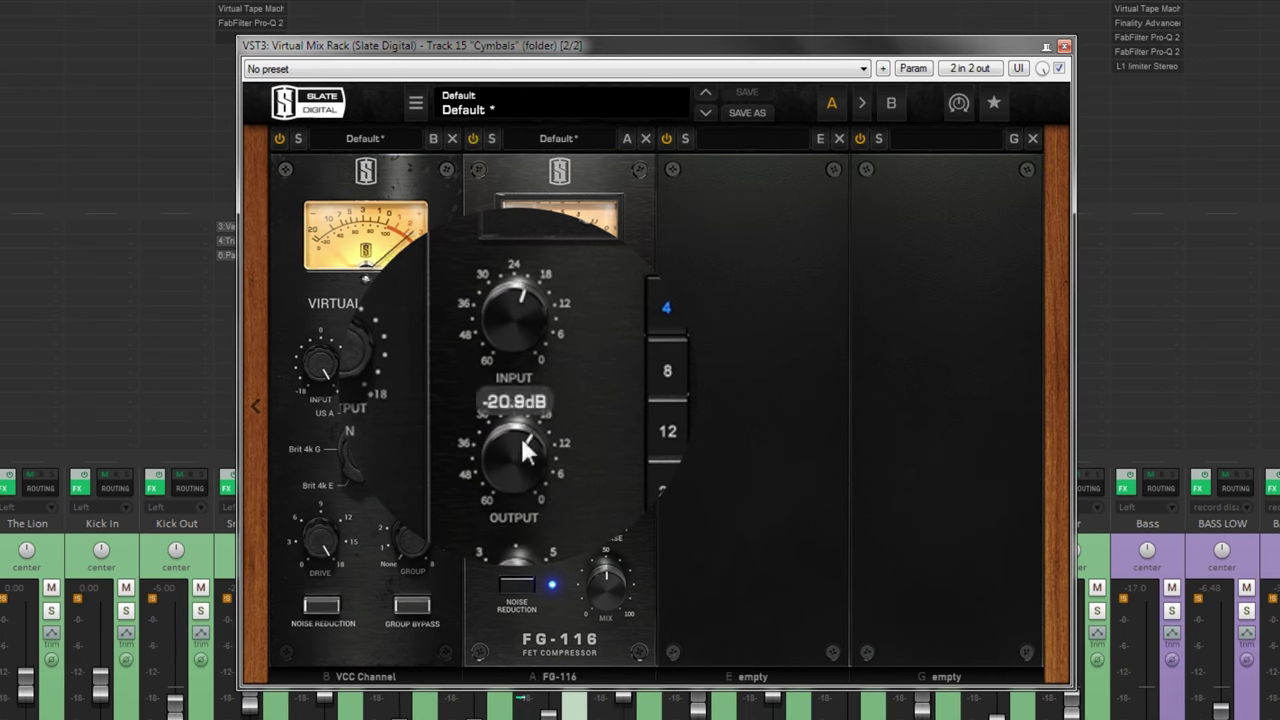
left_click_drag(520, 435, 524, 485)
left_click_drag(536, 317, 544, 302)
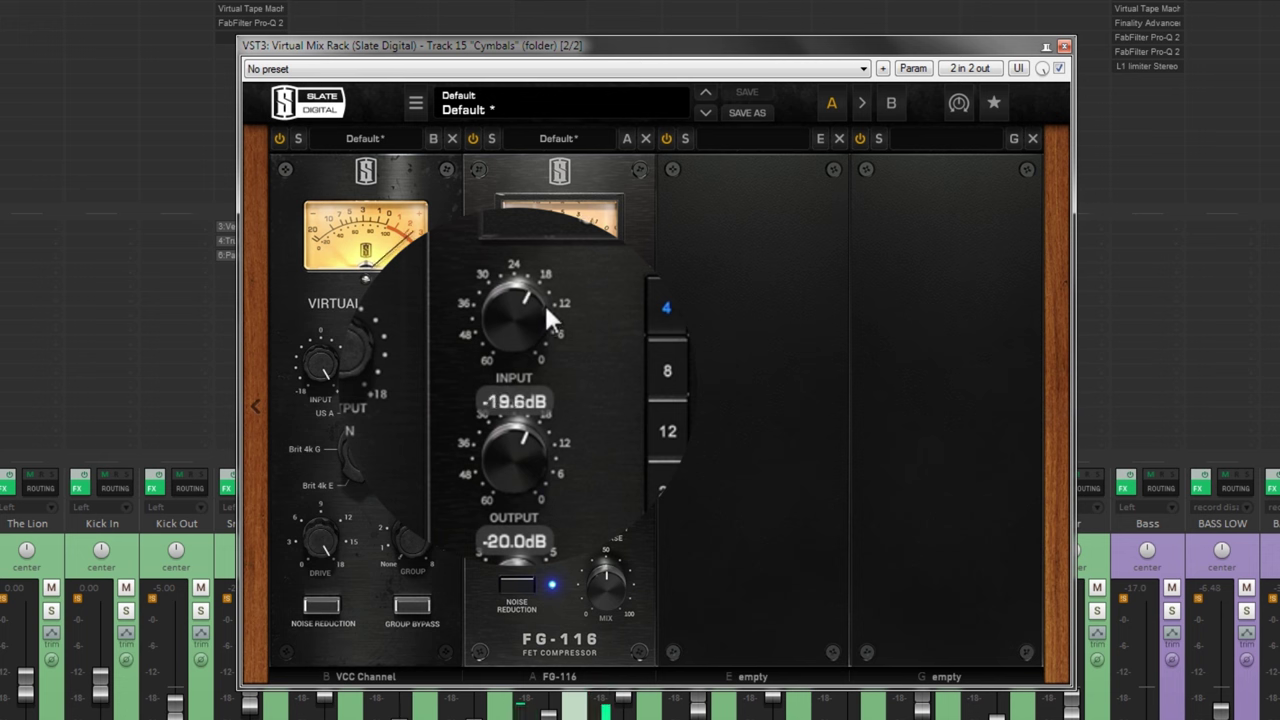
left_click(474, 139)
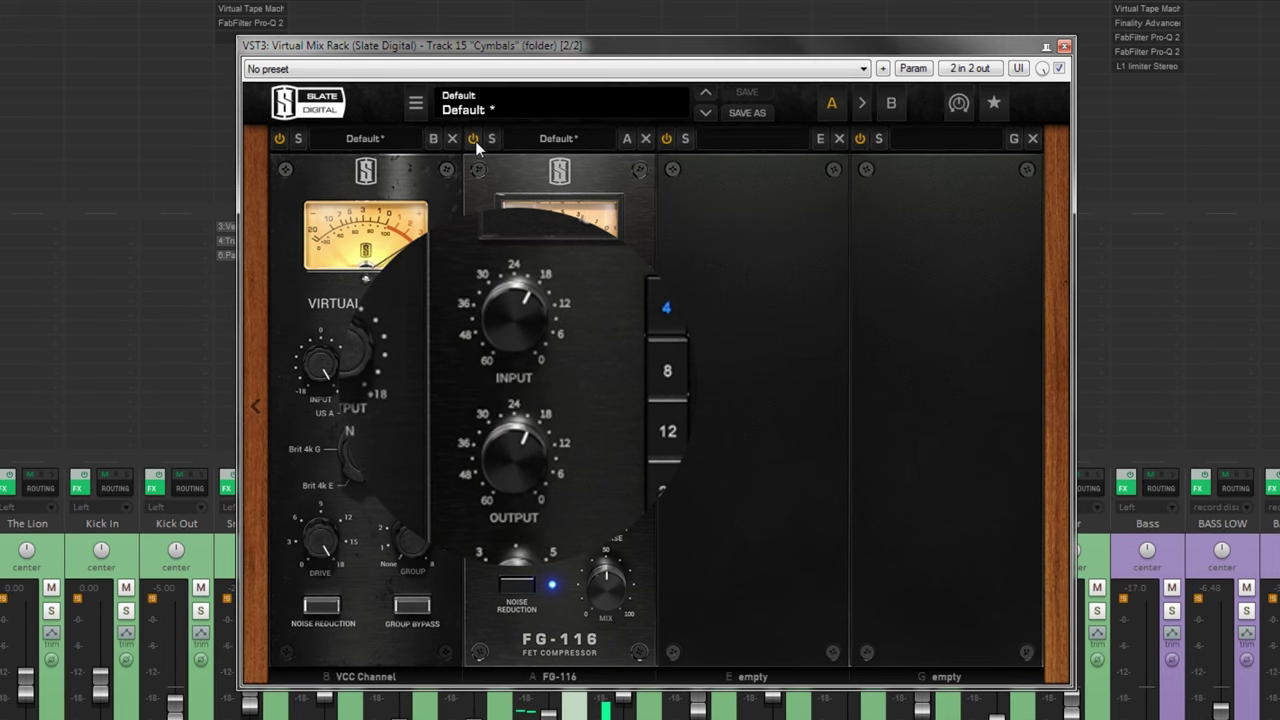
- Set the FG-116 ratio to 8 and its mix to 50%
left_click(663, 371)
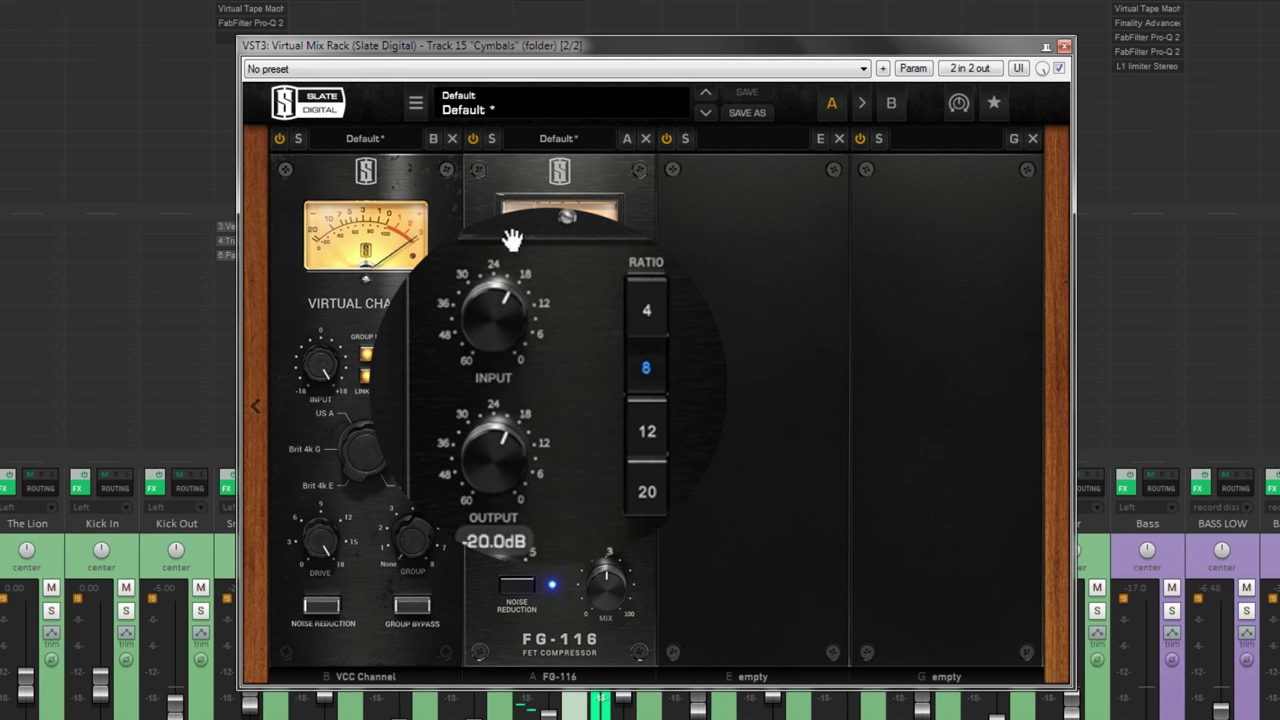
left_click(475, 141)
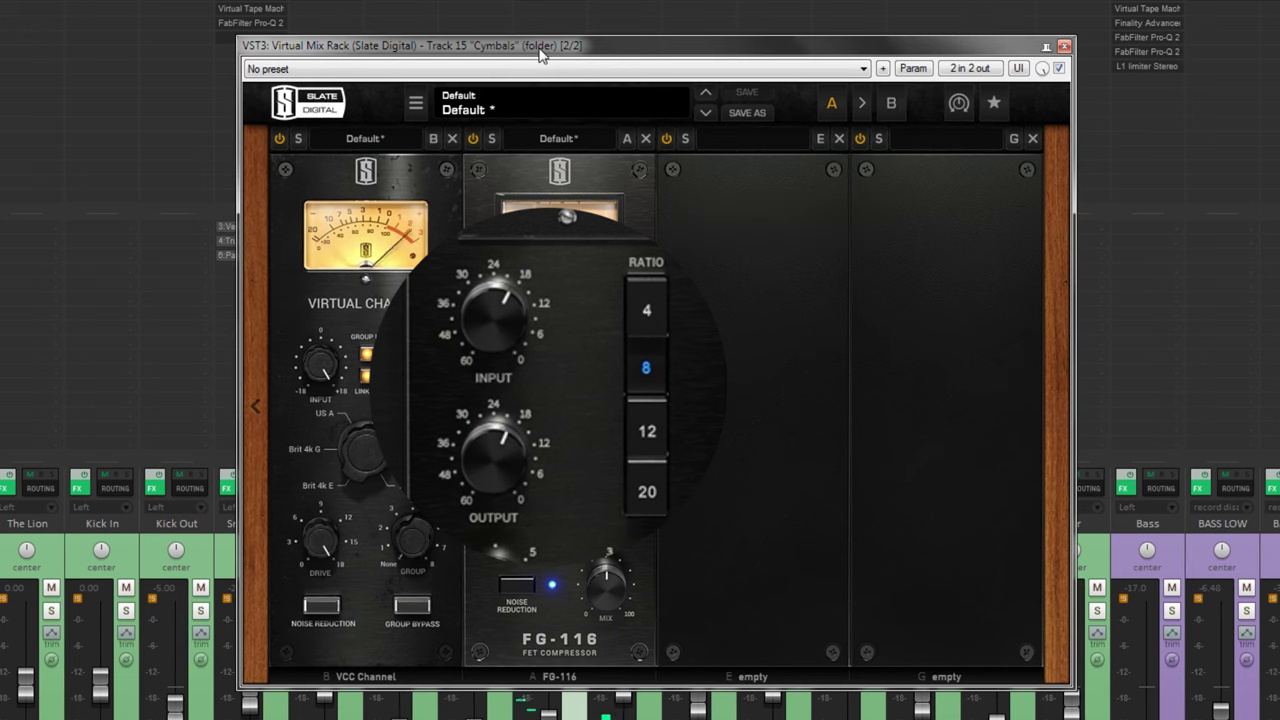
mouse_move(549, 352)
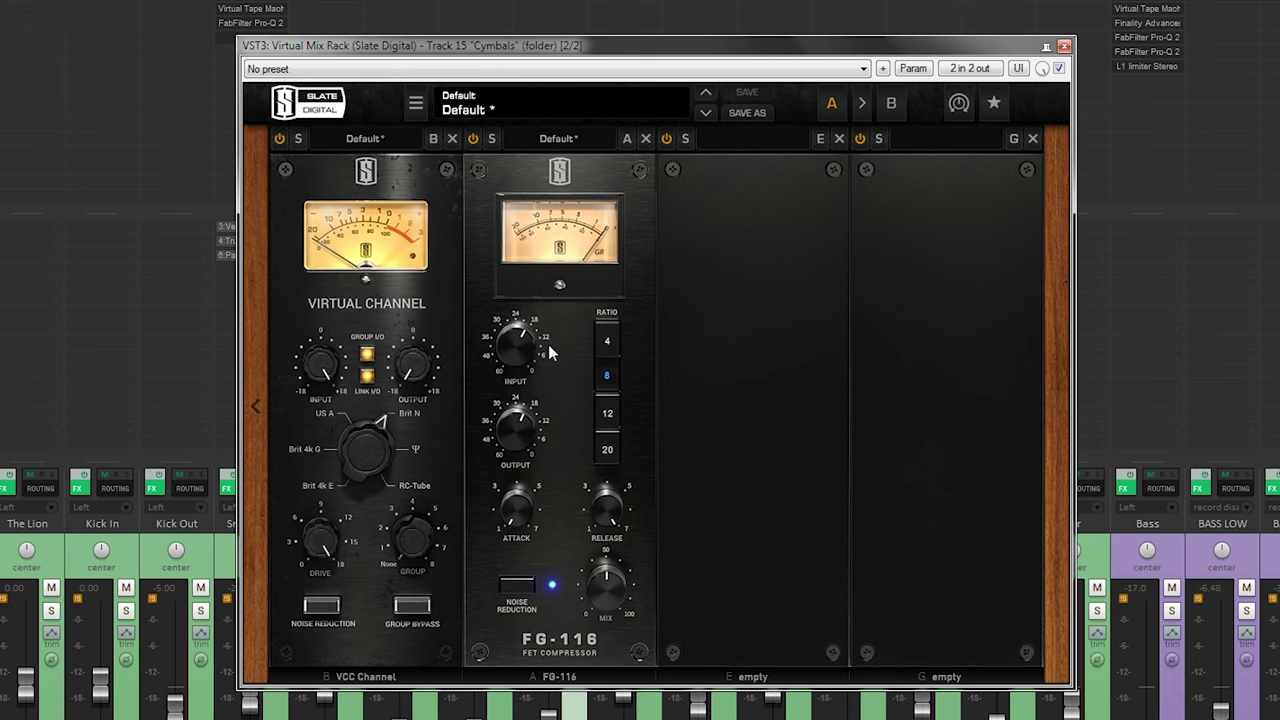
mouse_move(604, 592)
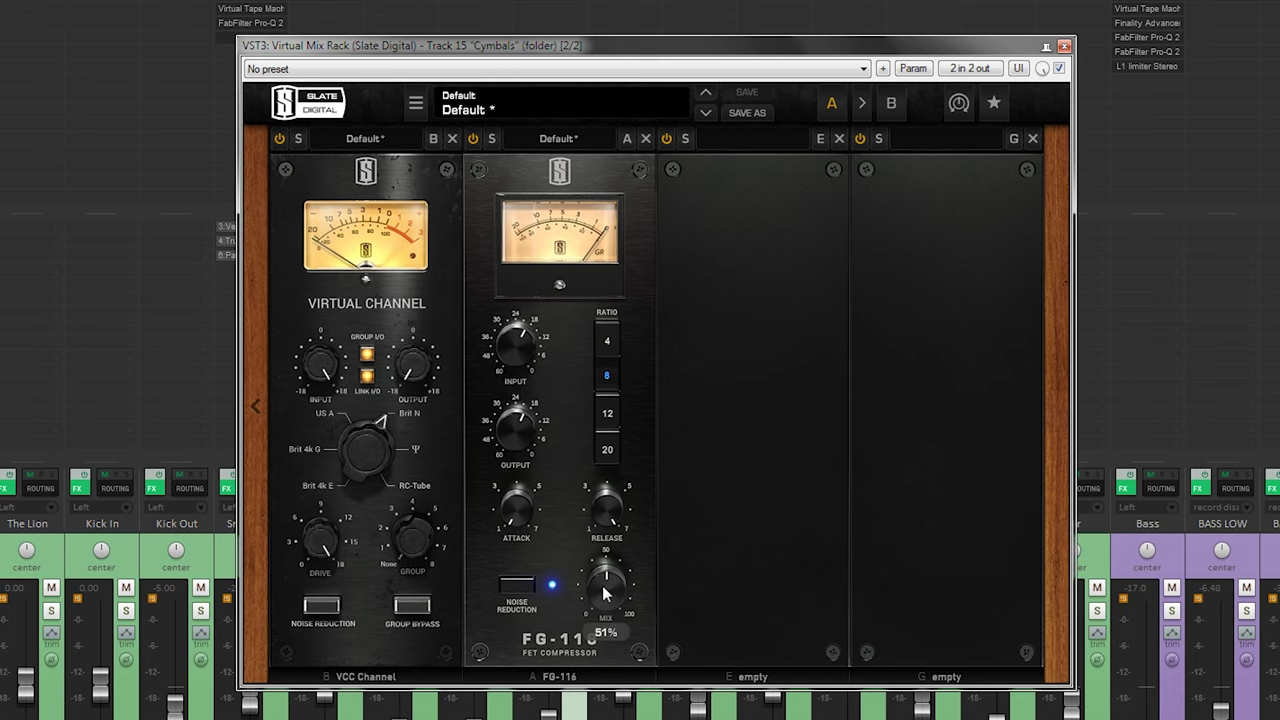
left_click_drag(603, 591, 605, 596)
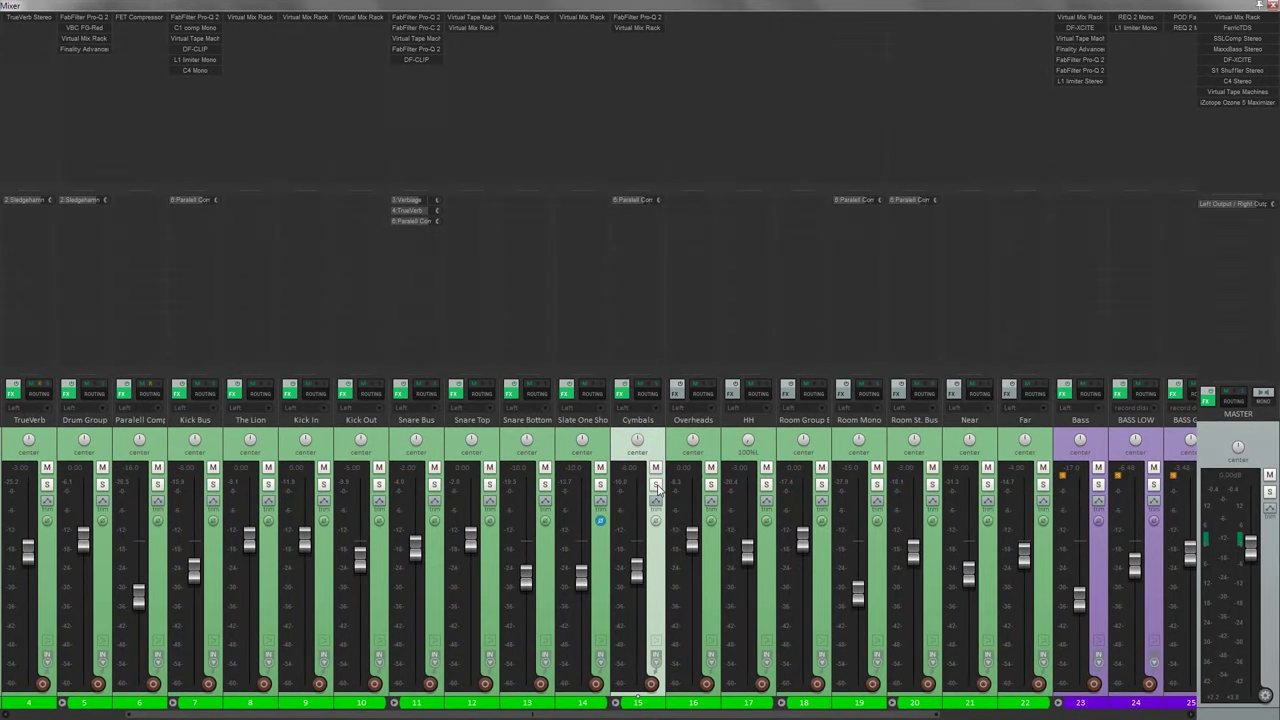
- Play the mix and A/B the Cymbals effects chain twice, leaving it enabled
key("space")
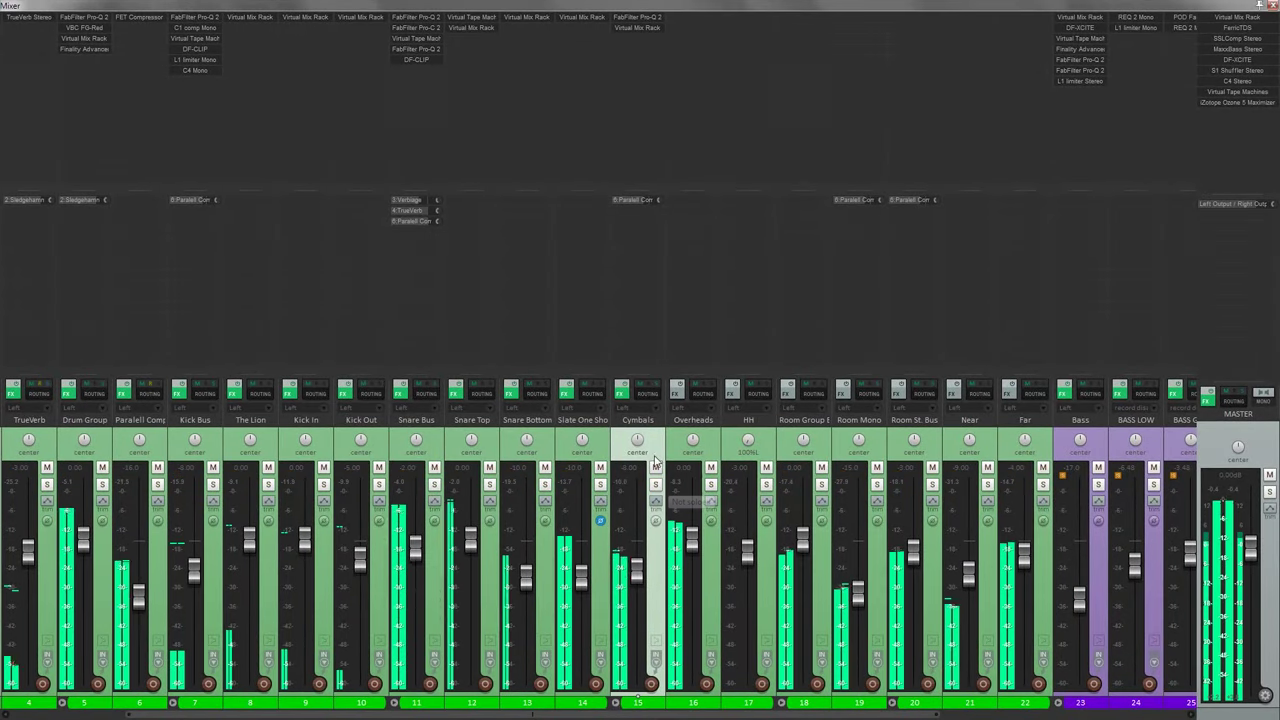
left_click(622, 390)
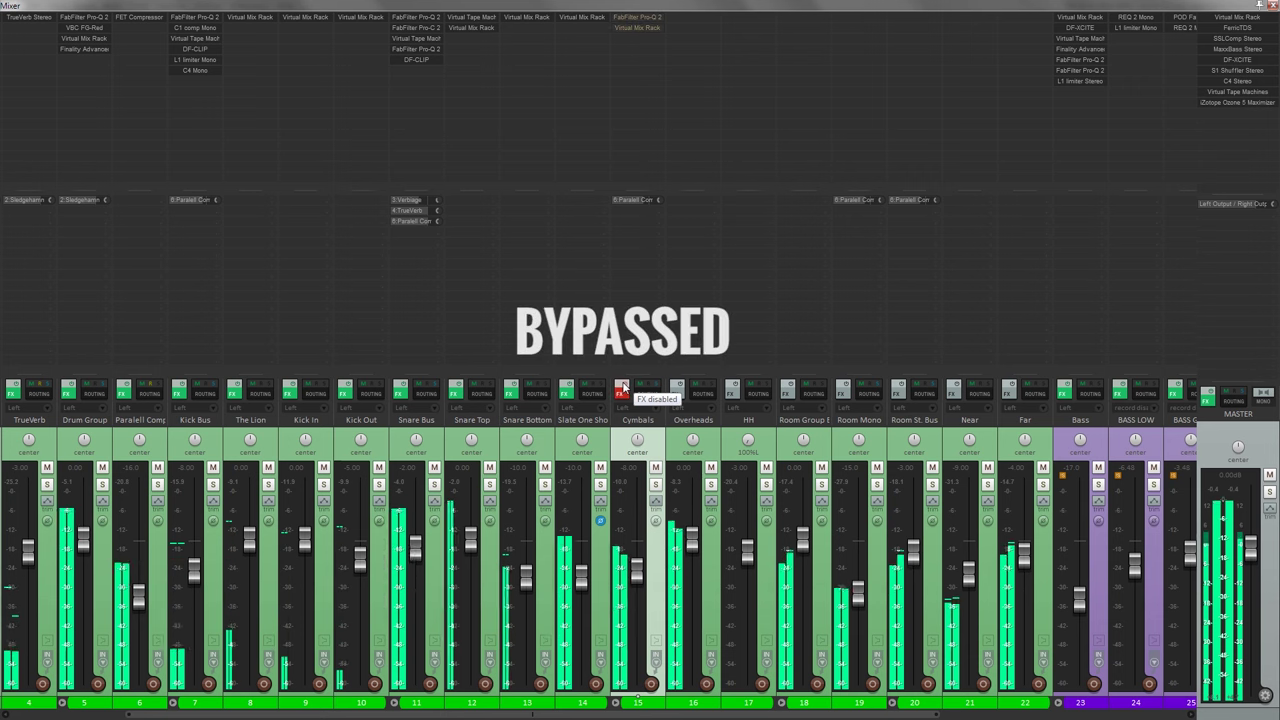
left_click(622, 390)
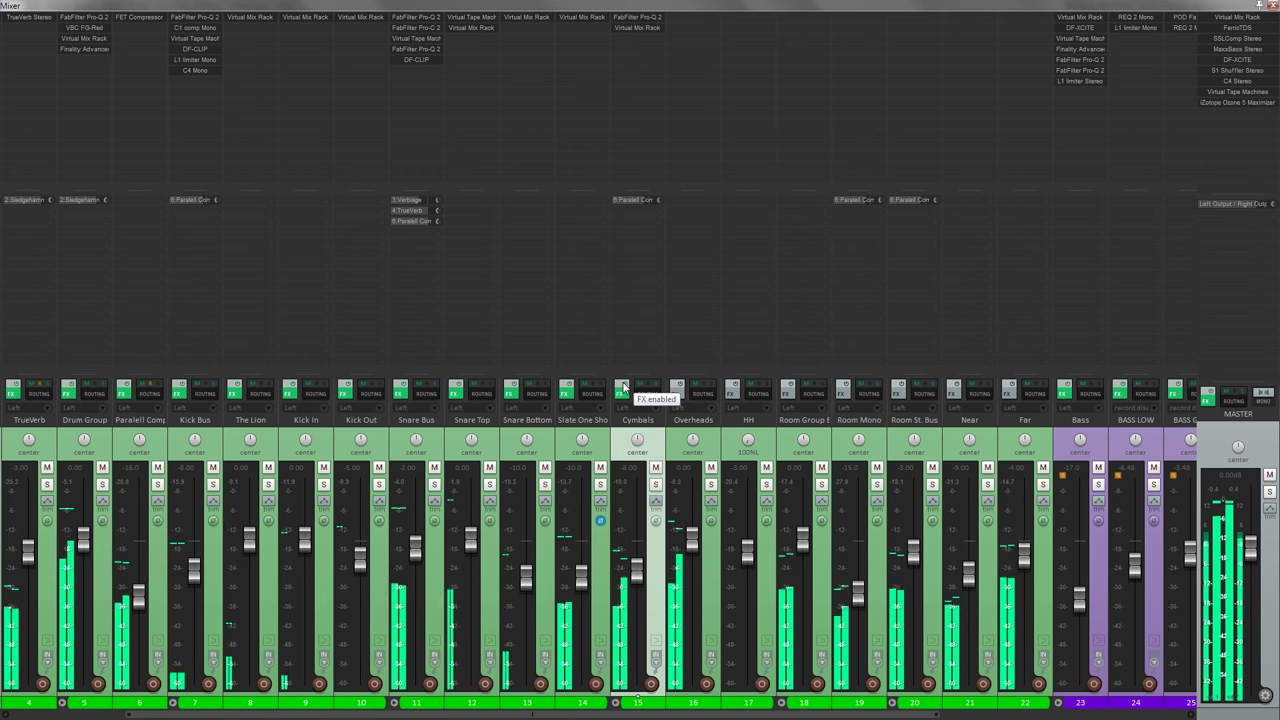
left_click(622, 390)
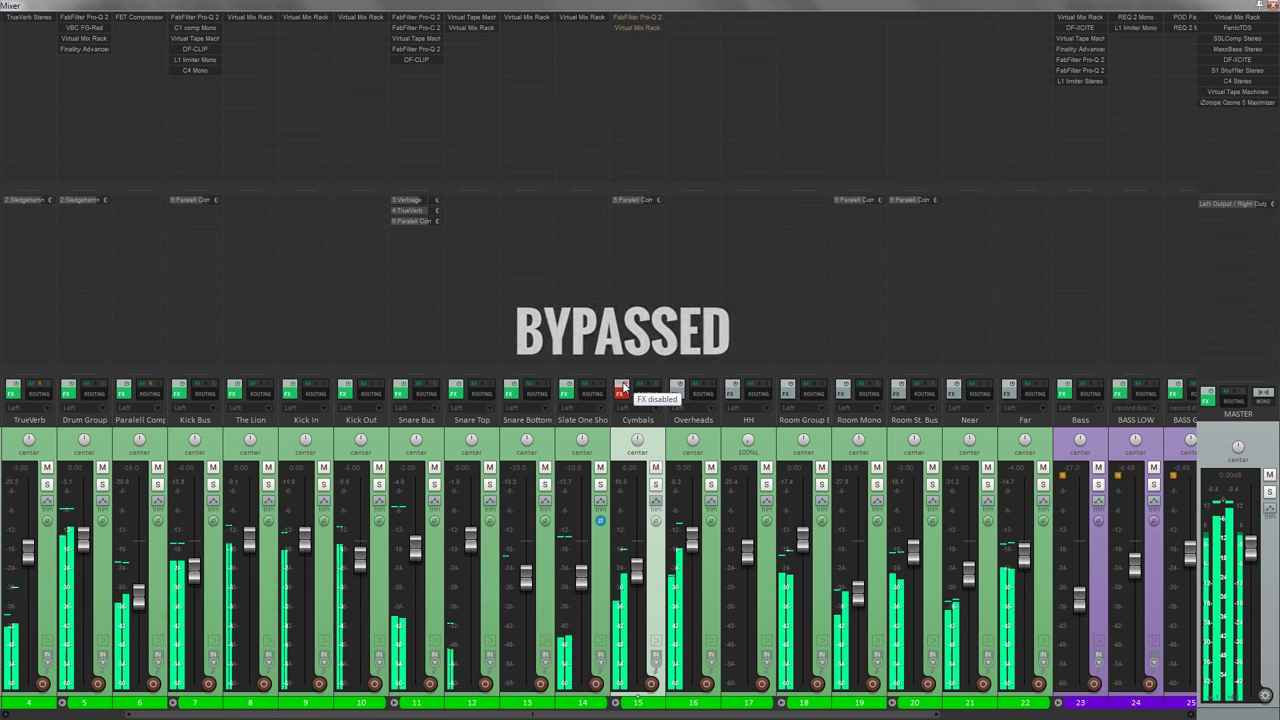
left_click(622, 390)
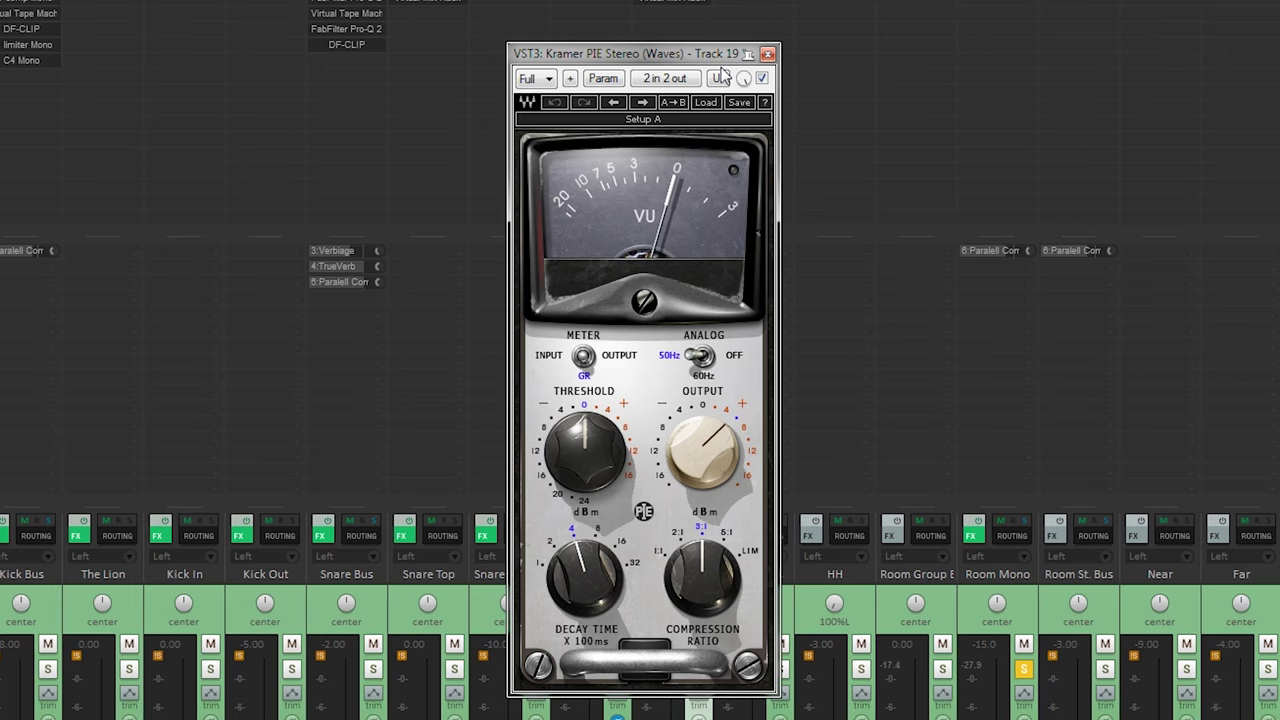
- Turn off Kramer PIE hum, set ratio to LIM, decay 1, threshold about -12, and A/B it
left_click(705, 358)
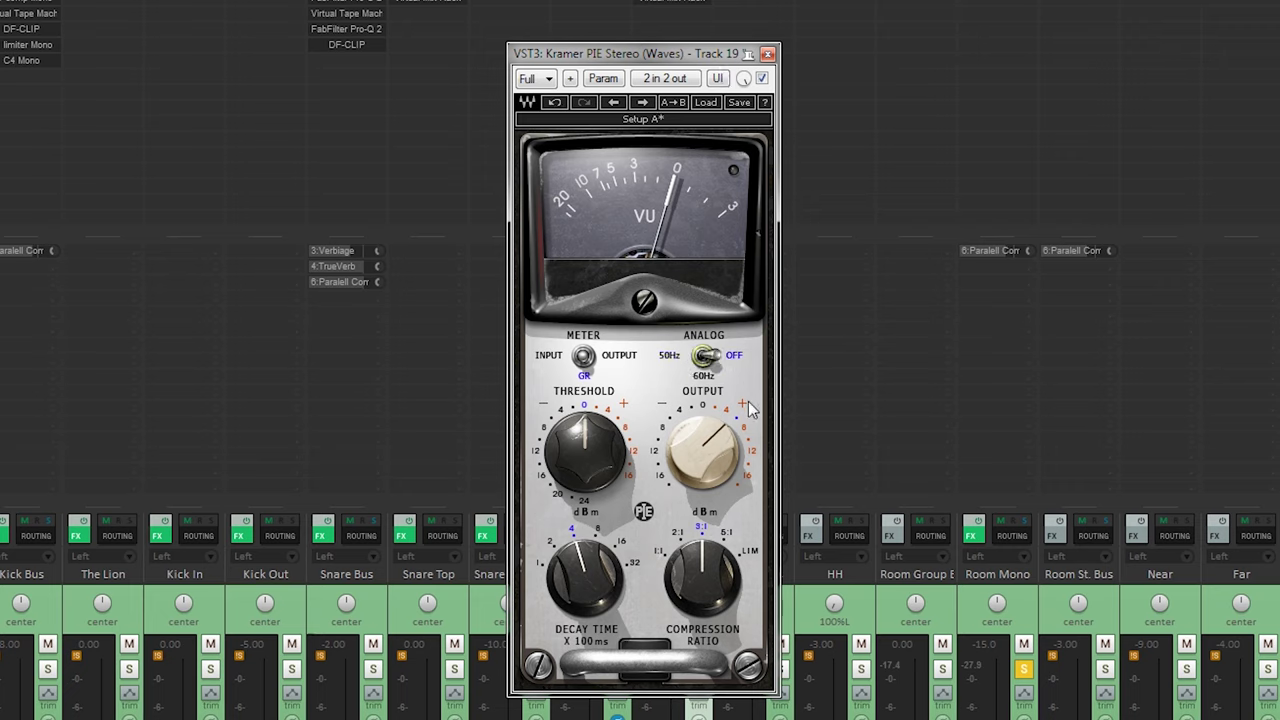
left_click_drag(703, 575, 705, 545)
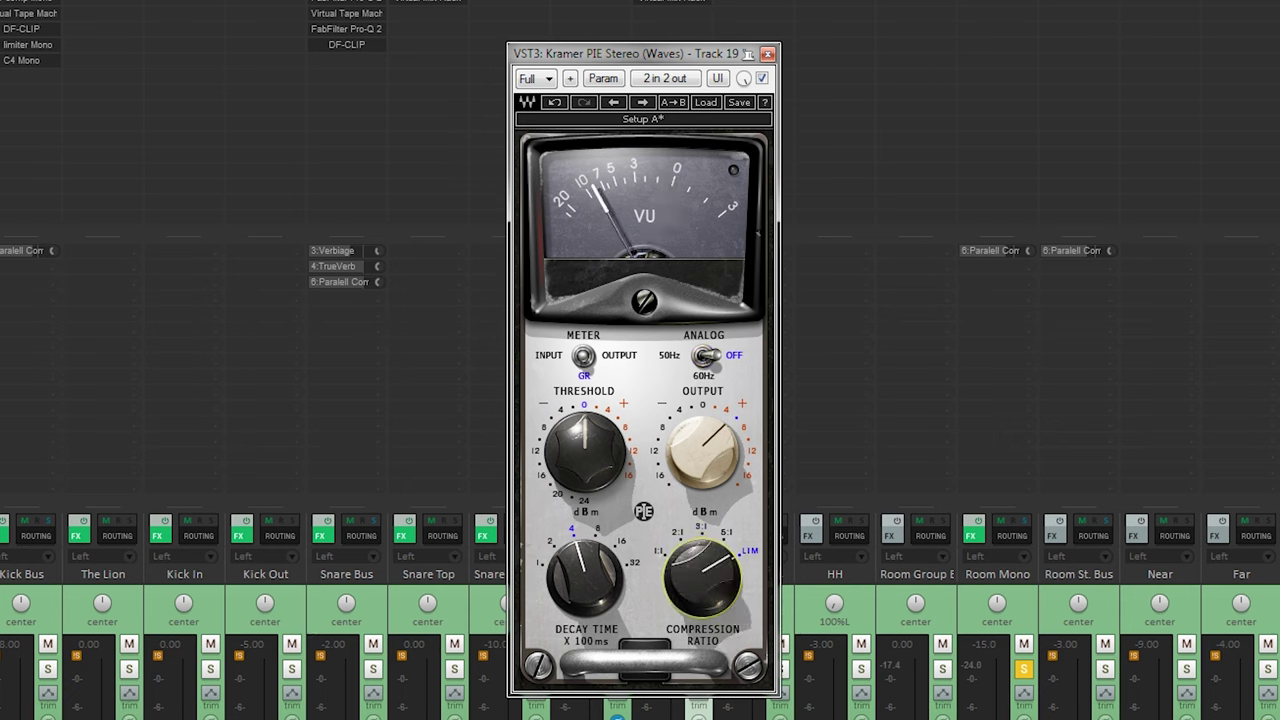
left_click_drag(585, 575, 585, 600)
left_click_drag(585, 450, 585, 485)
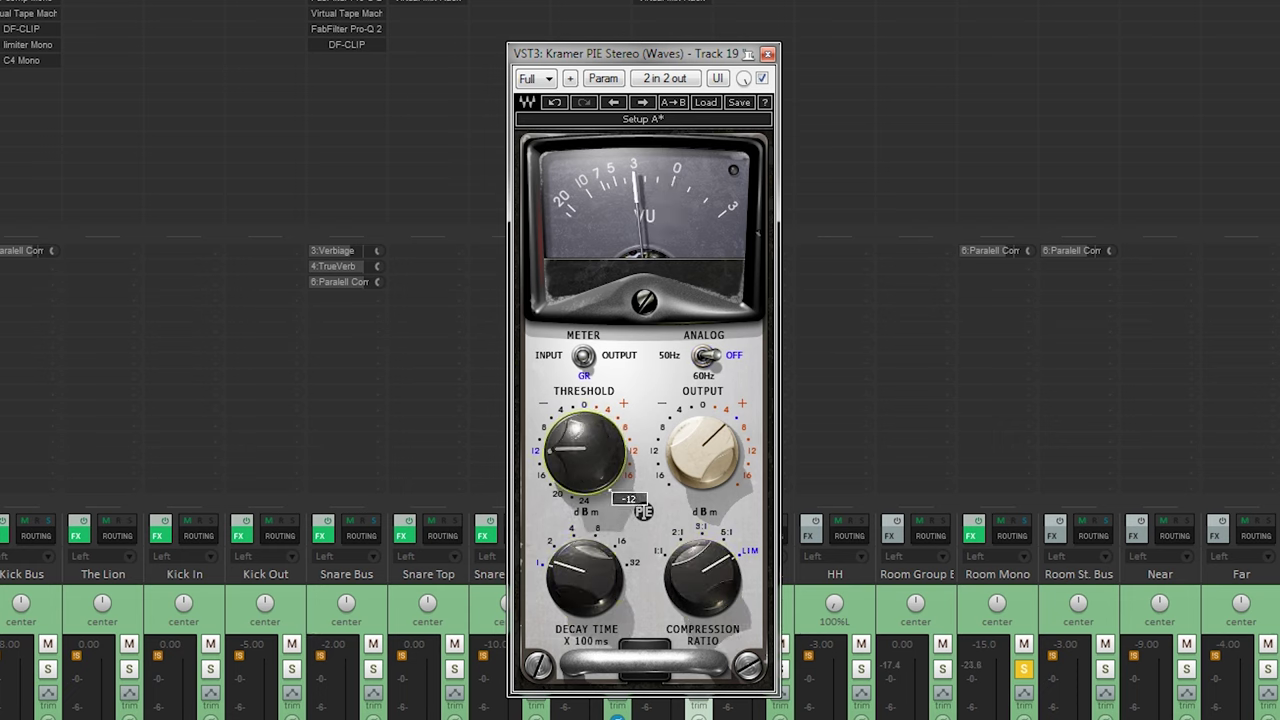
left_click(703, 445)
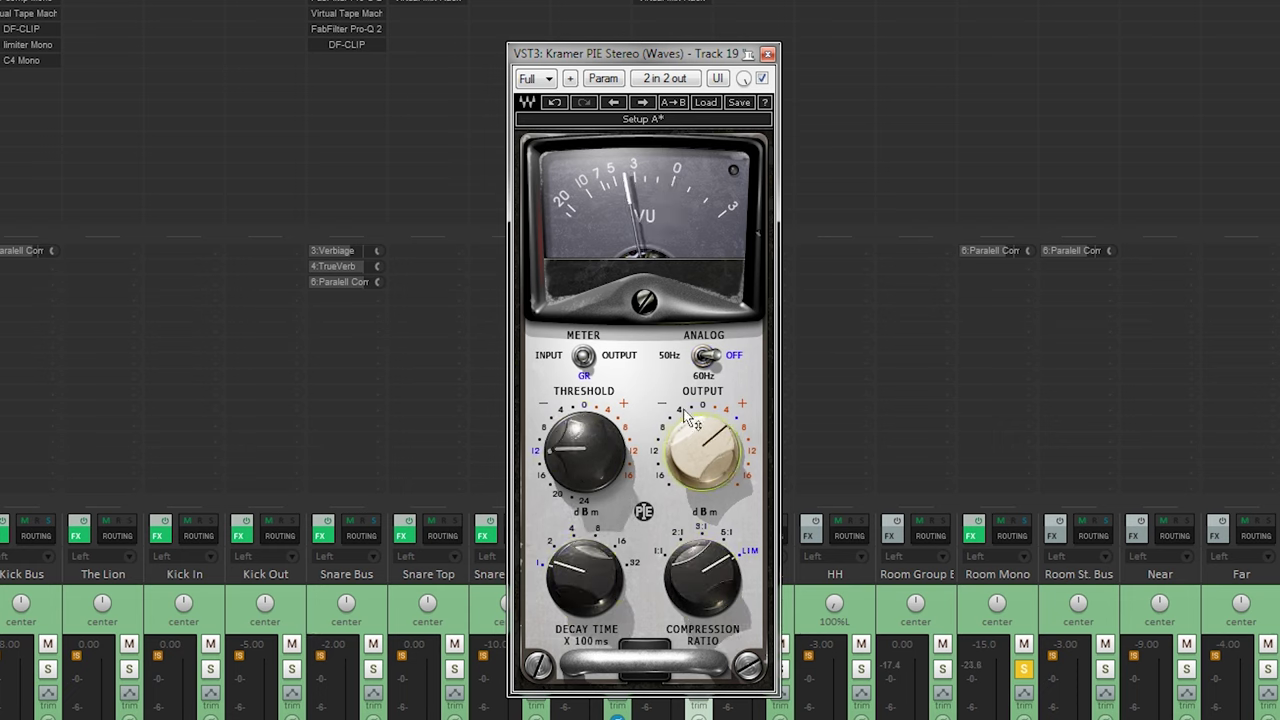
left_click(763, 80)
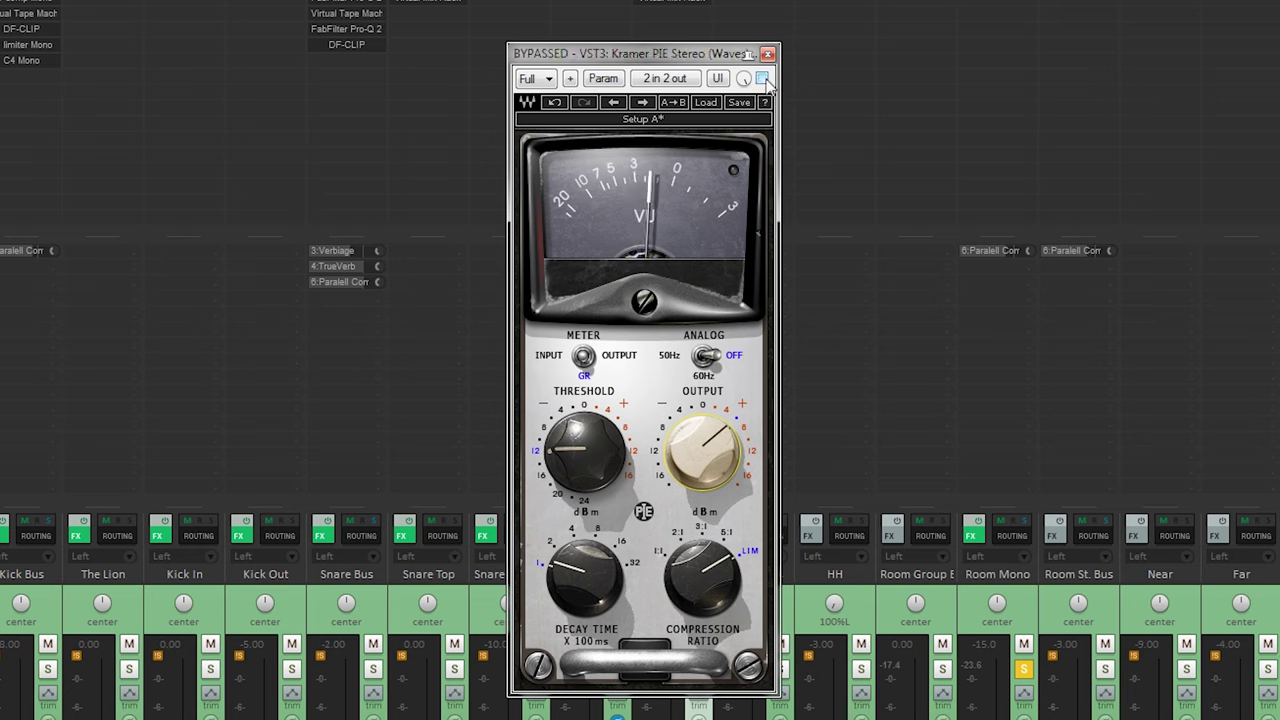
left_click(764, 80)
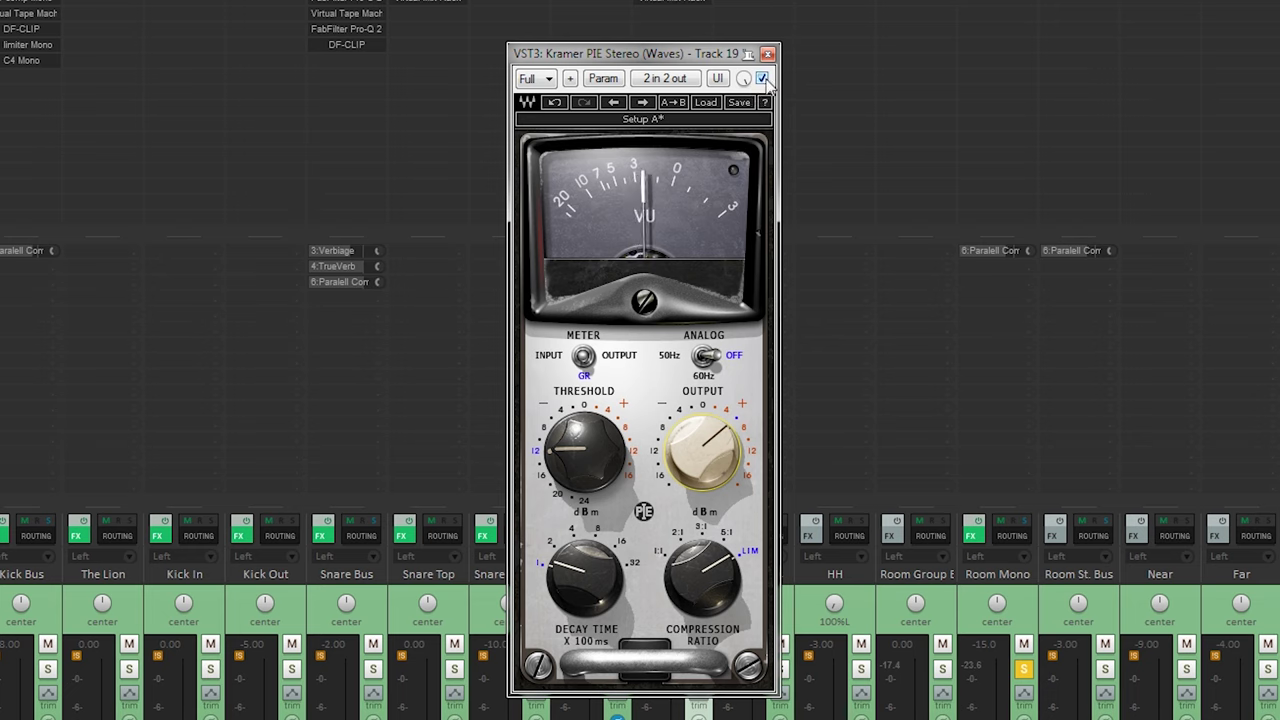
left_click(764, 80)
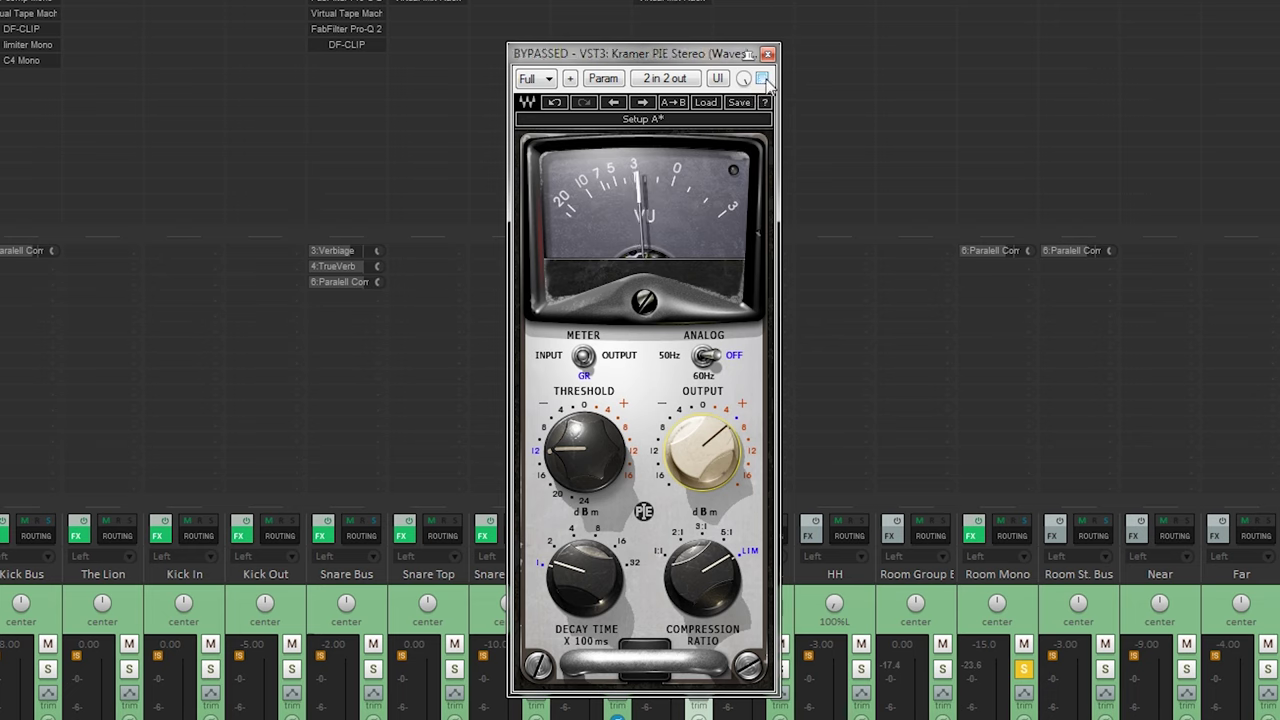
left_click(764, 80)
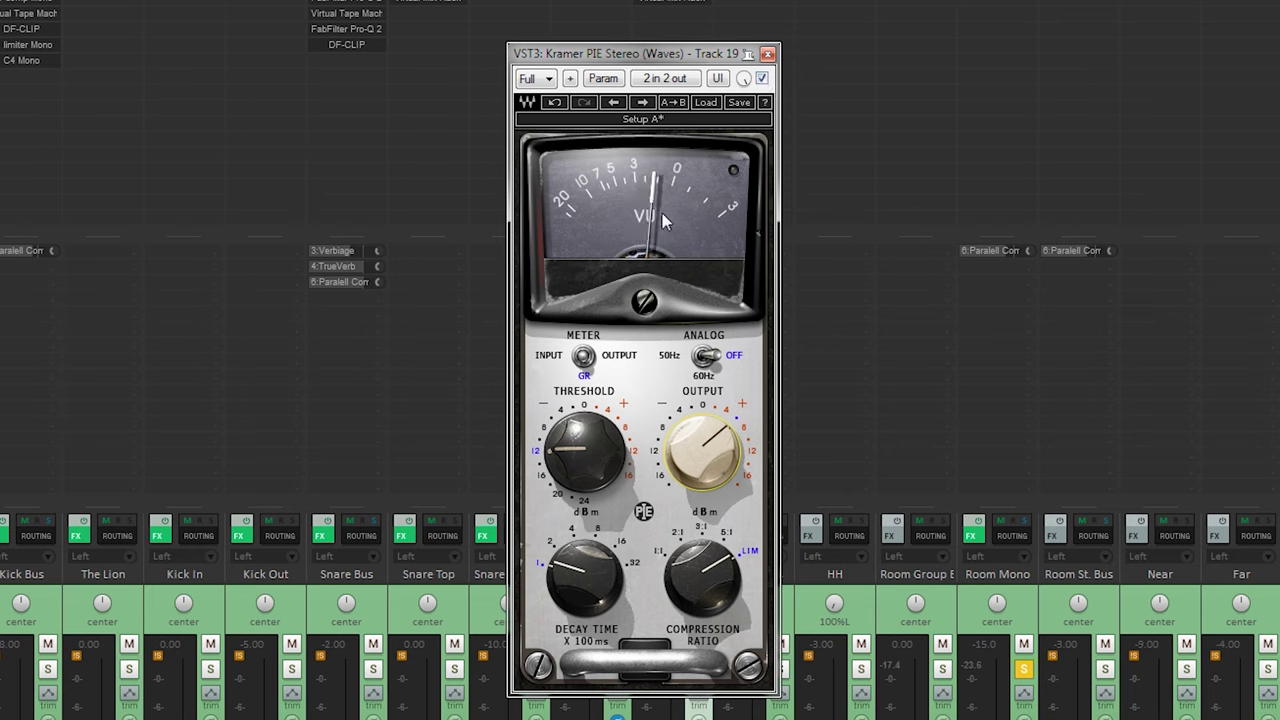
- Finalize Kramer PIE with threshold -14, decay time 1 and output 6.5
left_click_drag(584, 448, 584, 460)
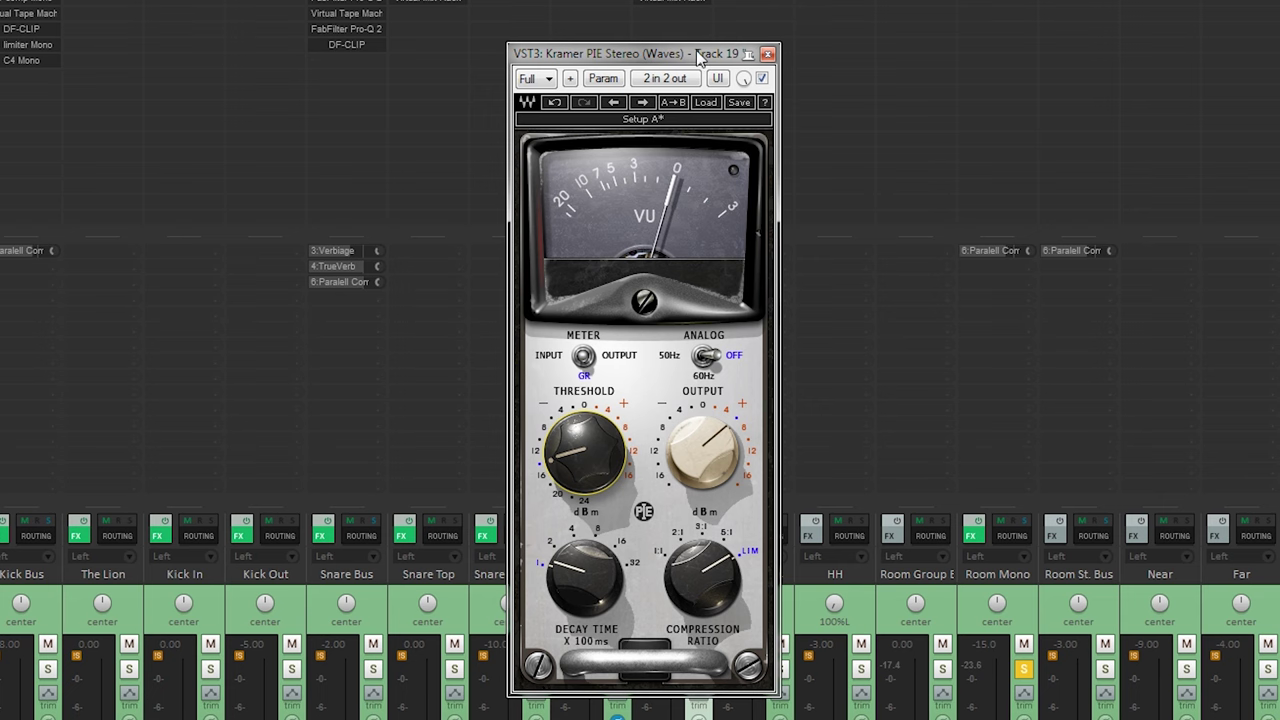
left_click_drag(697, 55, 654, 53)
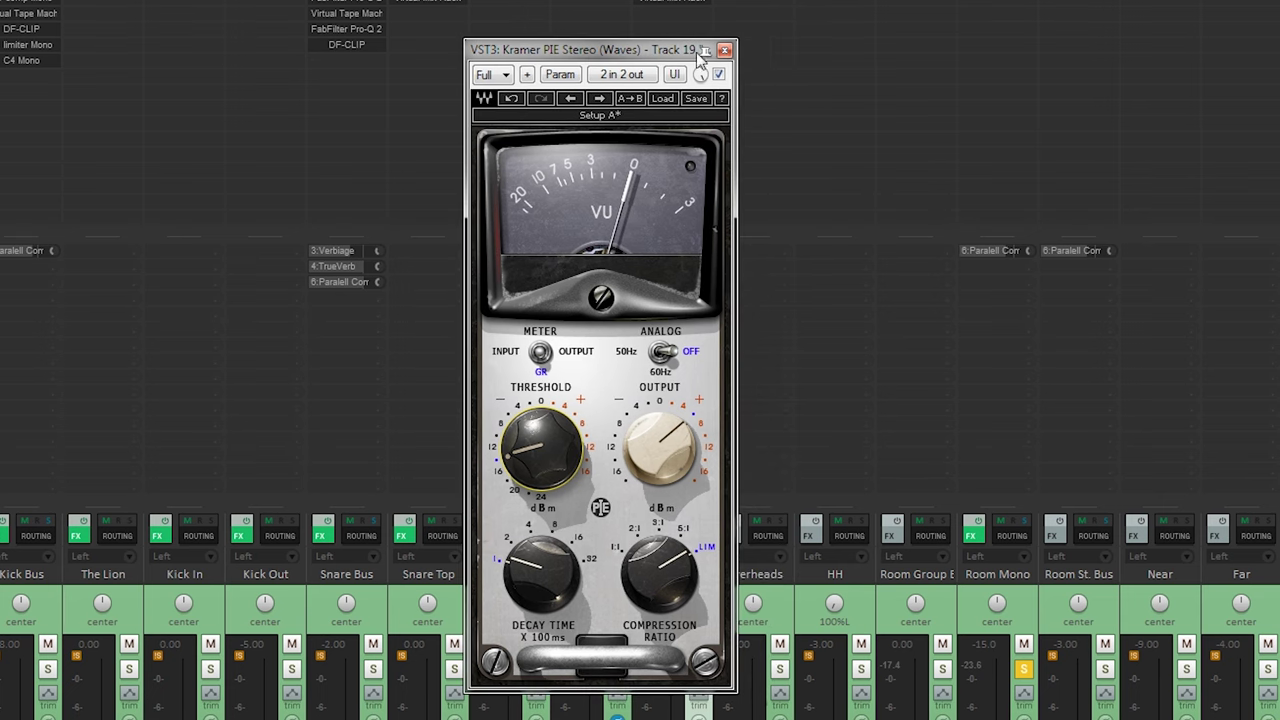
left_click(531, 598)
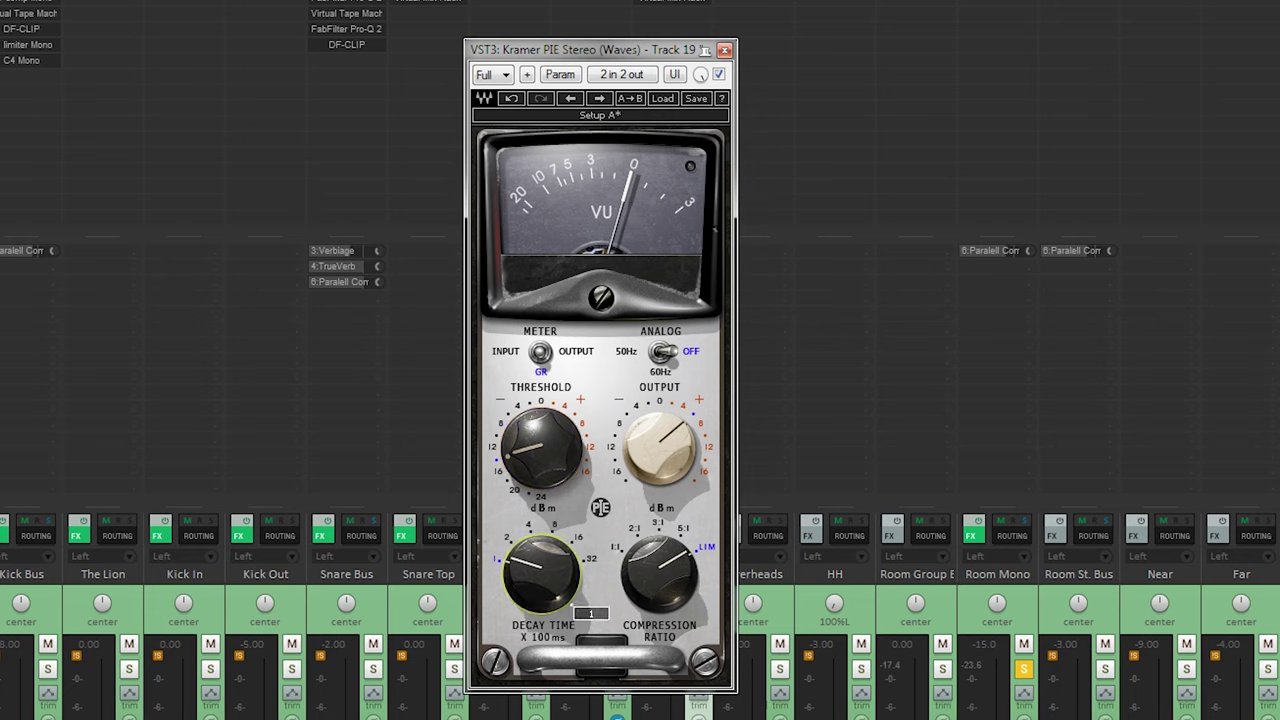
left_click(660, 447)
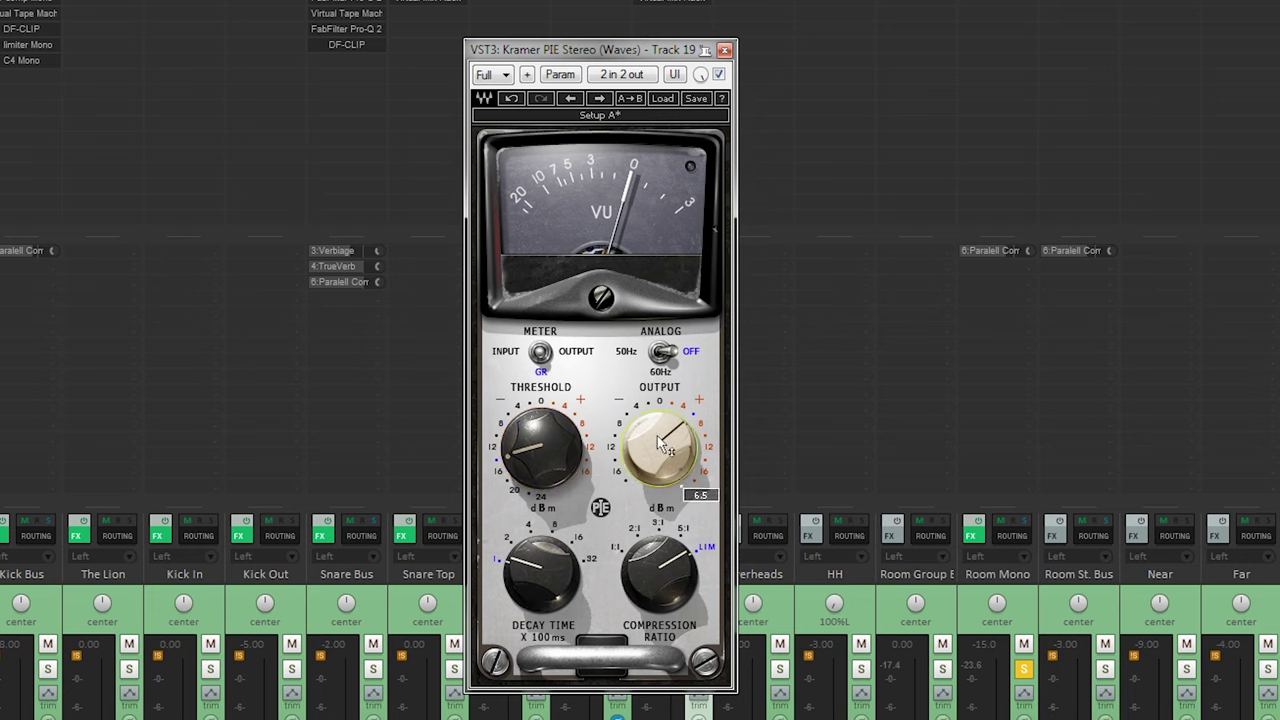
left_click(540, 440)
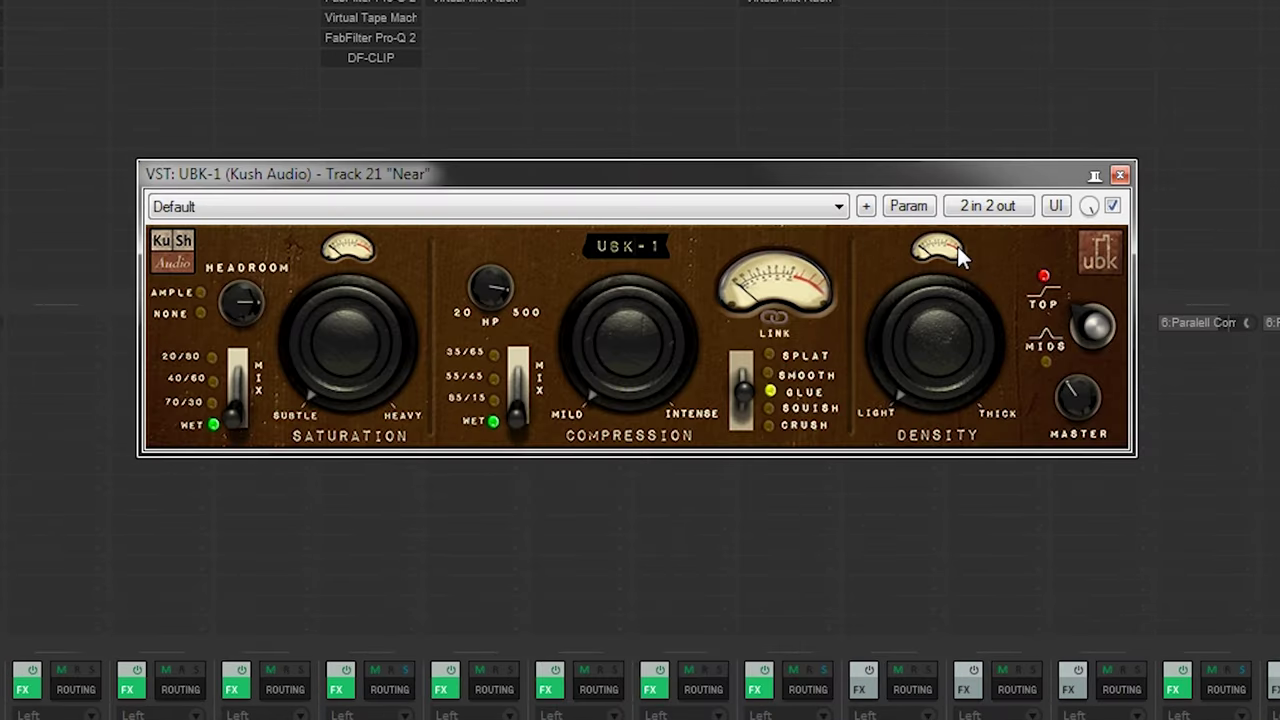
- Set UBK-1 compression to Splat at a 35/65 blend with Ample headroom
left_click_drag(881, 180, 966, 211)
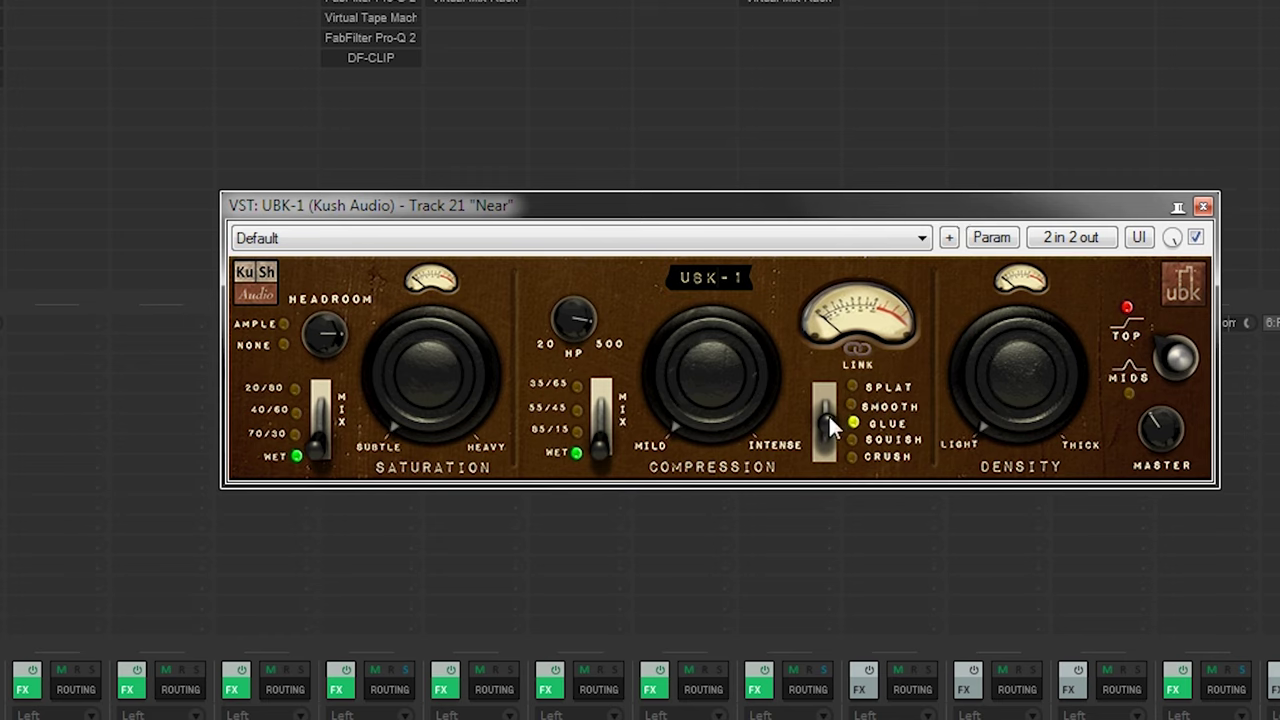
left_click_drag(705, 395, 713, 236)
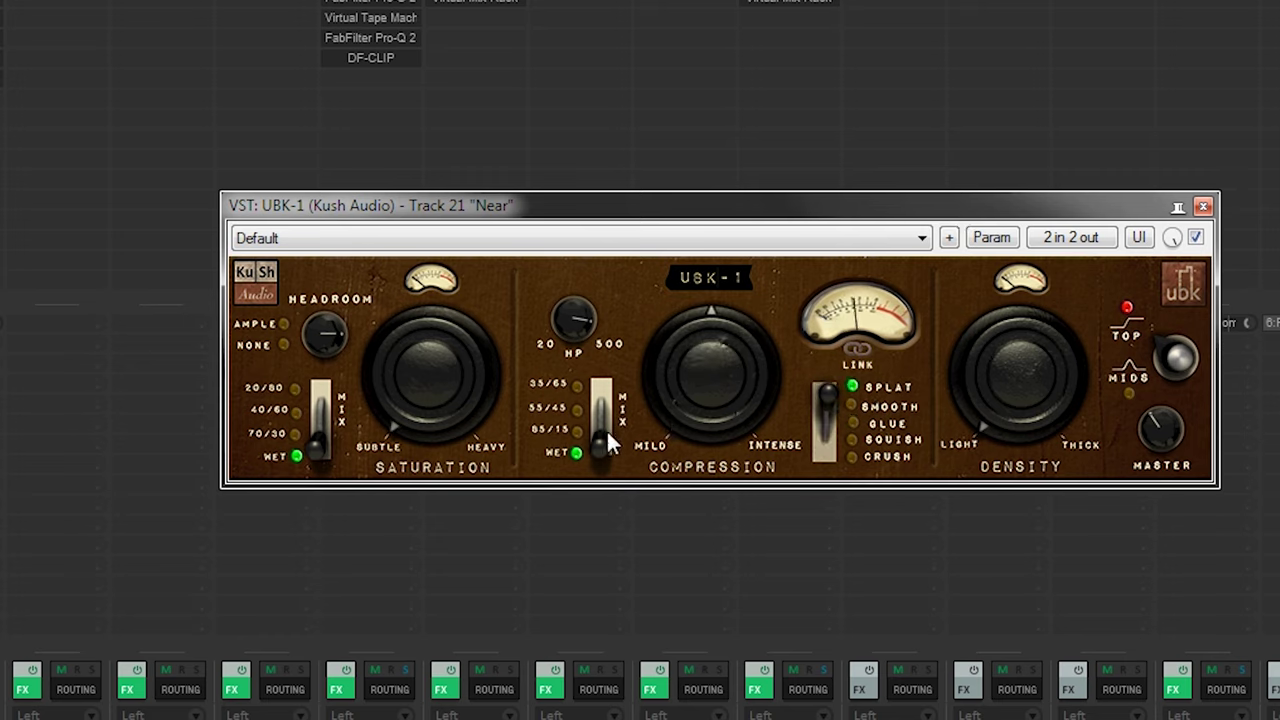
left_click_drag(606, 429, 625, 399)
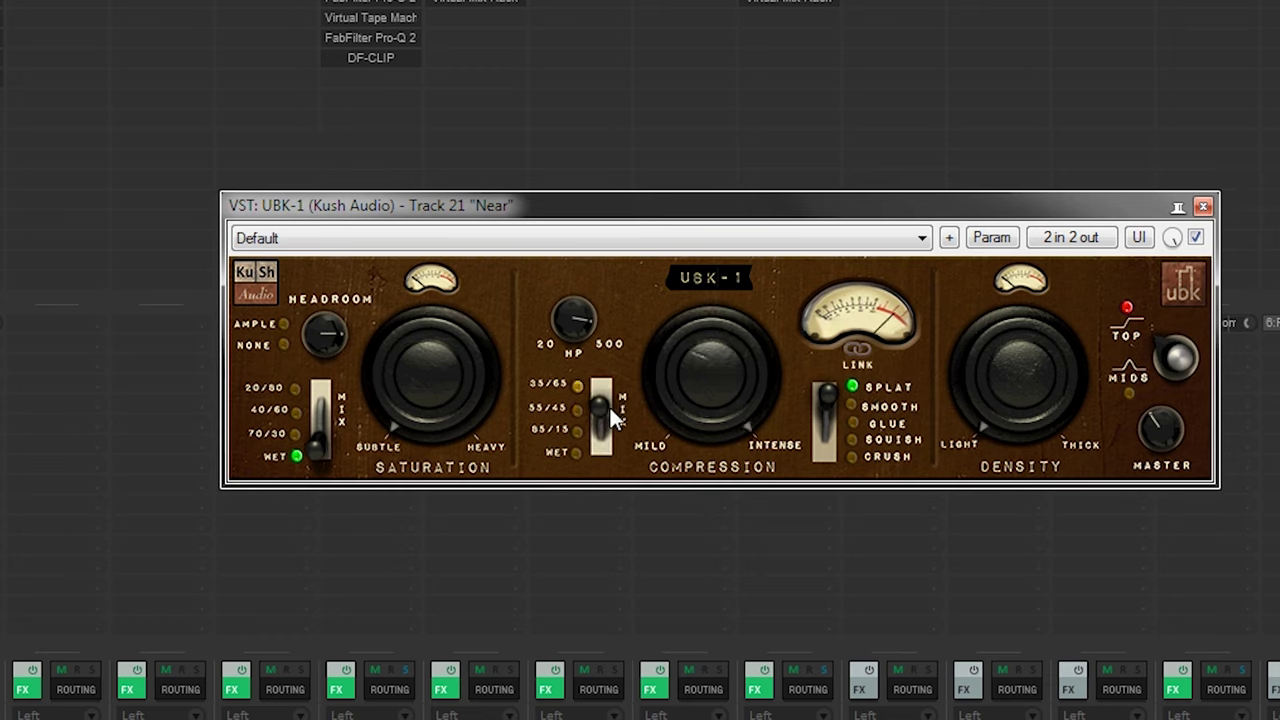
left_click_drag(686, 390, 719, 471)
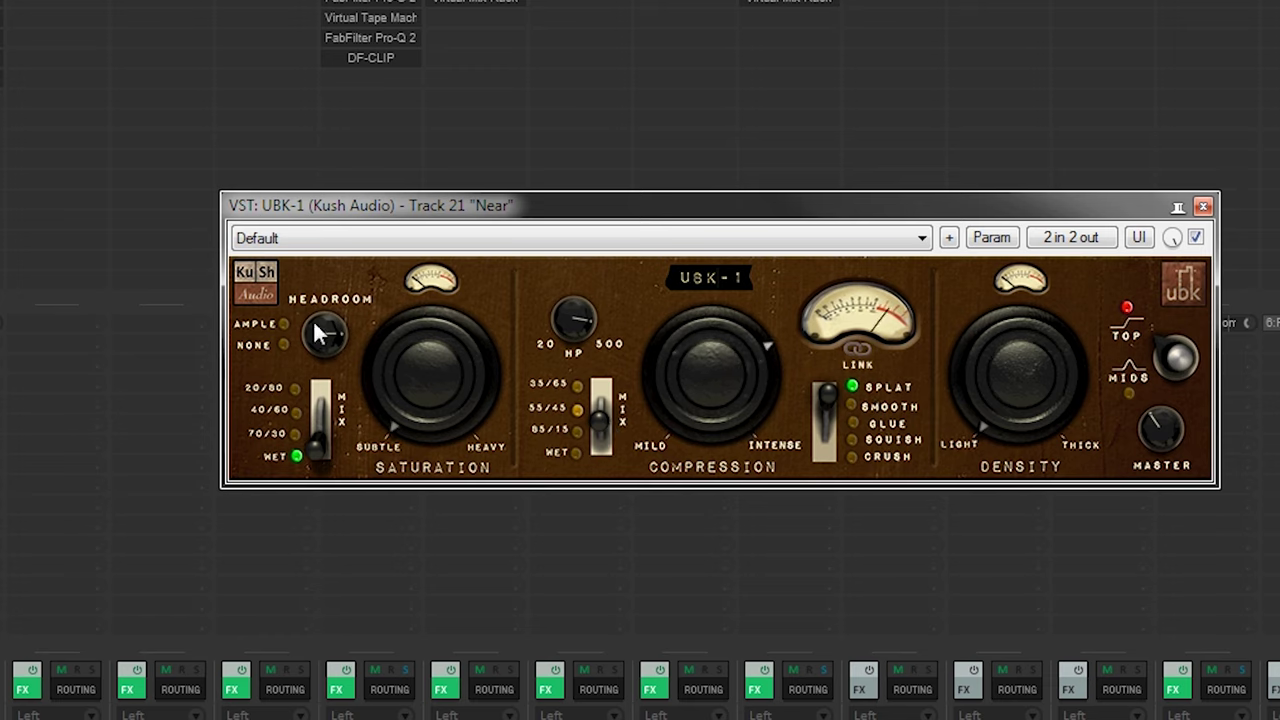
left_click_drag(323, 329, 462, 128)
- Set saturation 20/80 toward Heavy, lower the high-pass, density Thick, compression near Intense
left_click_drag(321, 426, 343, 338)
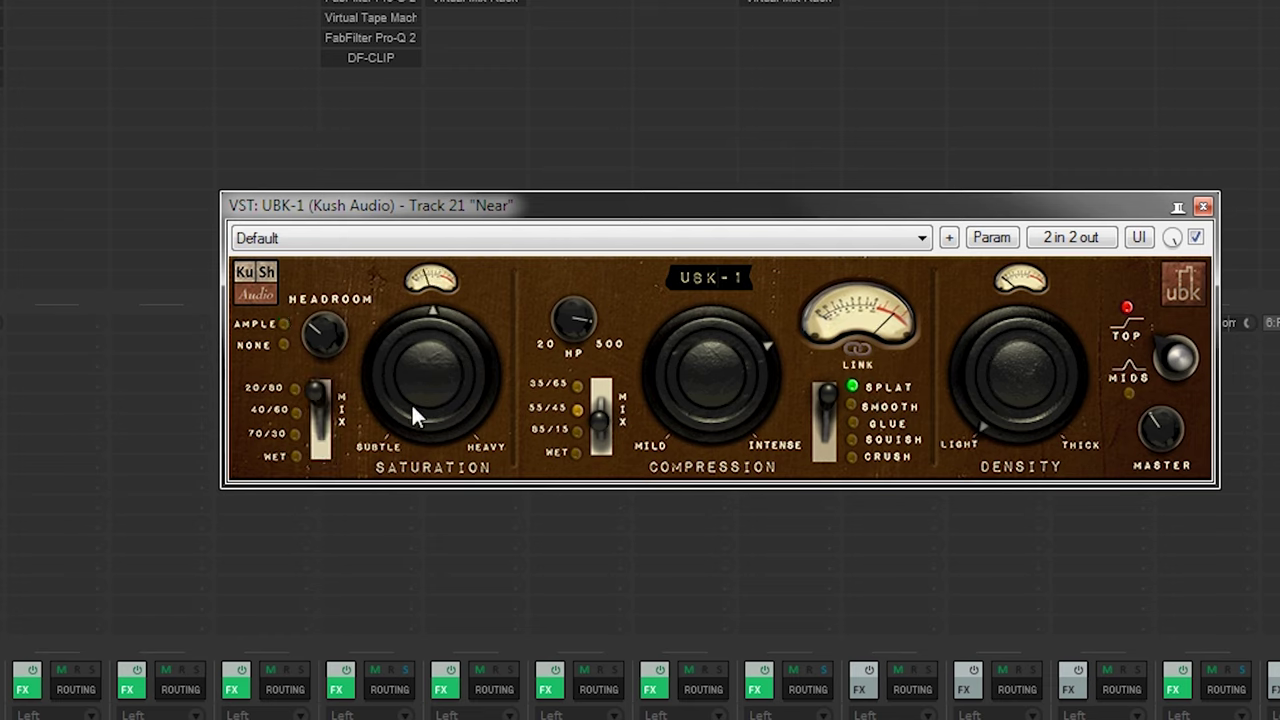
left_click_drag(412, 411, 470, 230)
left_click_drag(667, 338, 660, 352)
left_click_drag(335, 331, 342, 303)
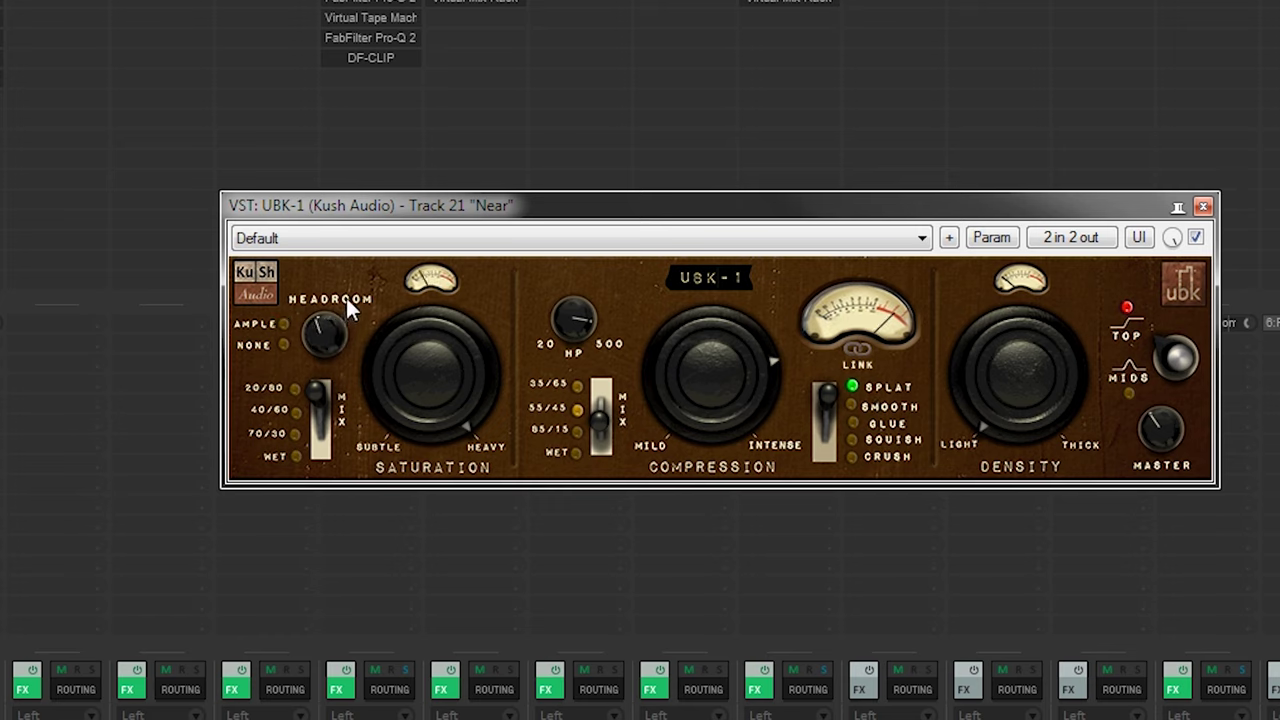
left_click_drag(572, 350, 584, 393)
left_click_drag(1003, 432, 998, 93)
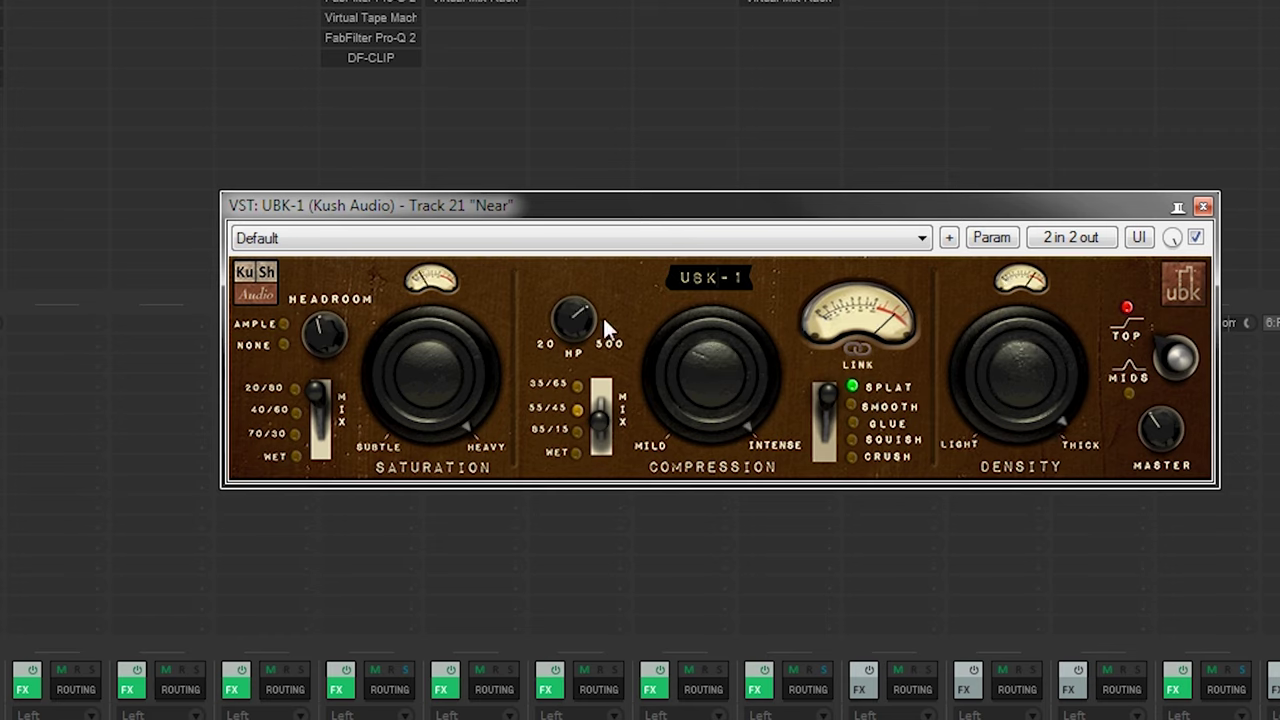
left_click_drag(704, 450, 709, 408)
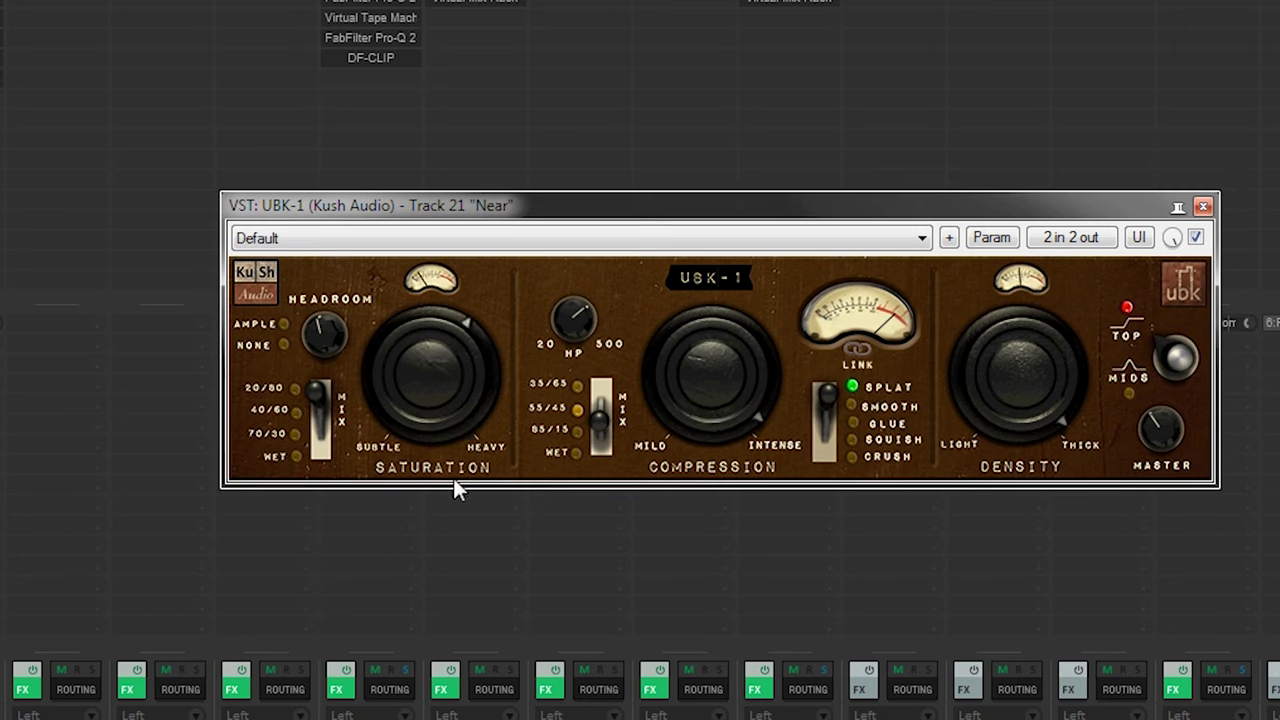
left_click_drag(450, 366, 451, 357)
- A/B UBK-1 on the Near track twice, leave it active, and close its window
left_click(1199, 238)
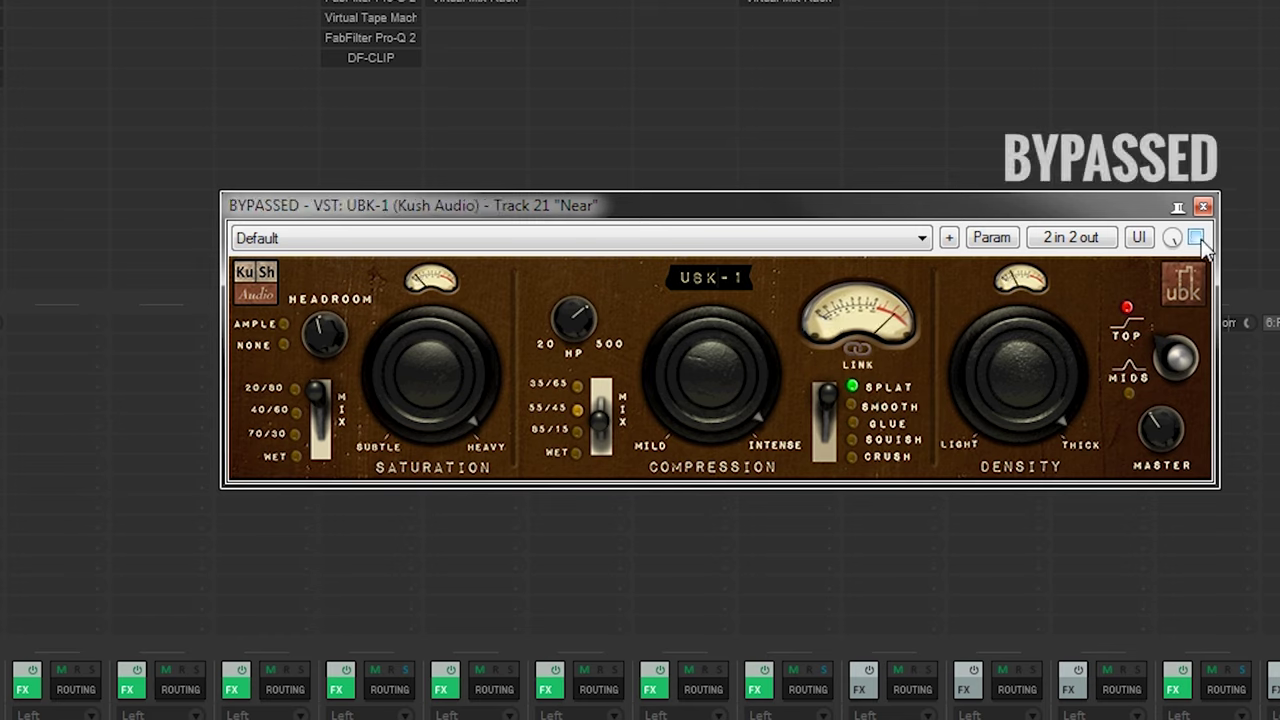
left_click(1197, 238)
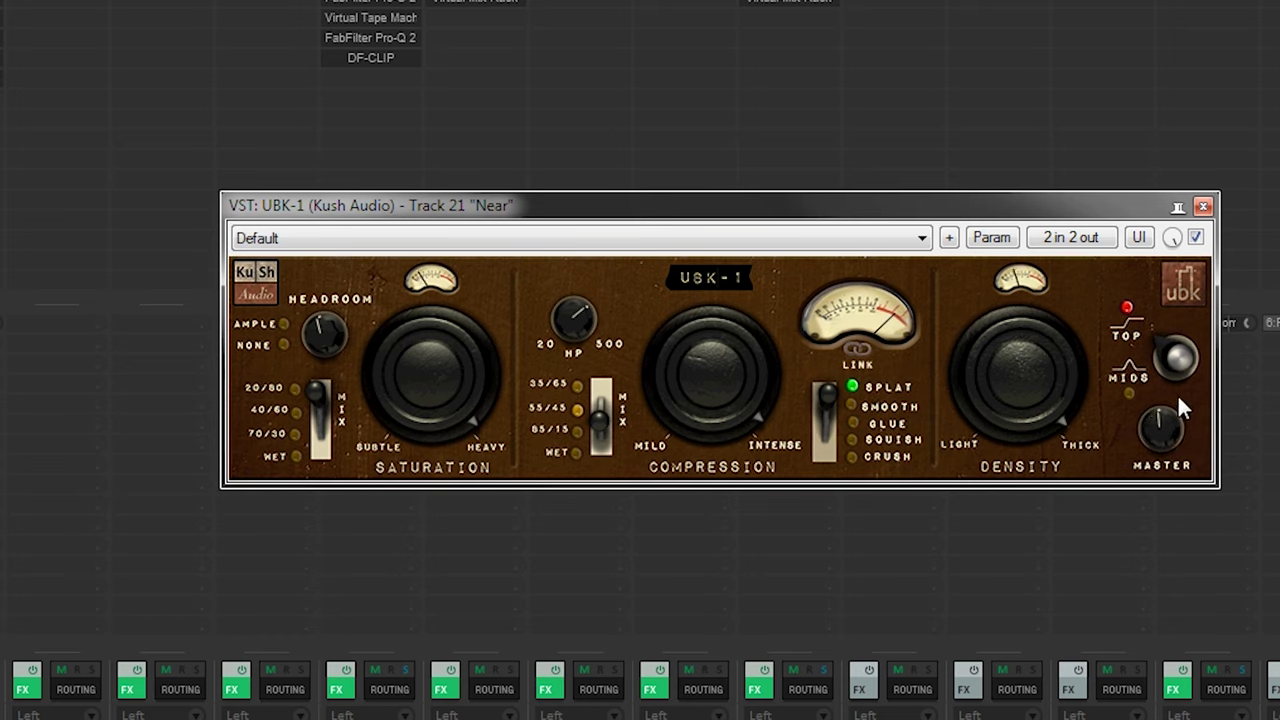
left_click(1197, 238)
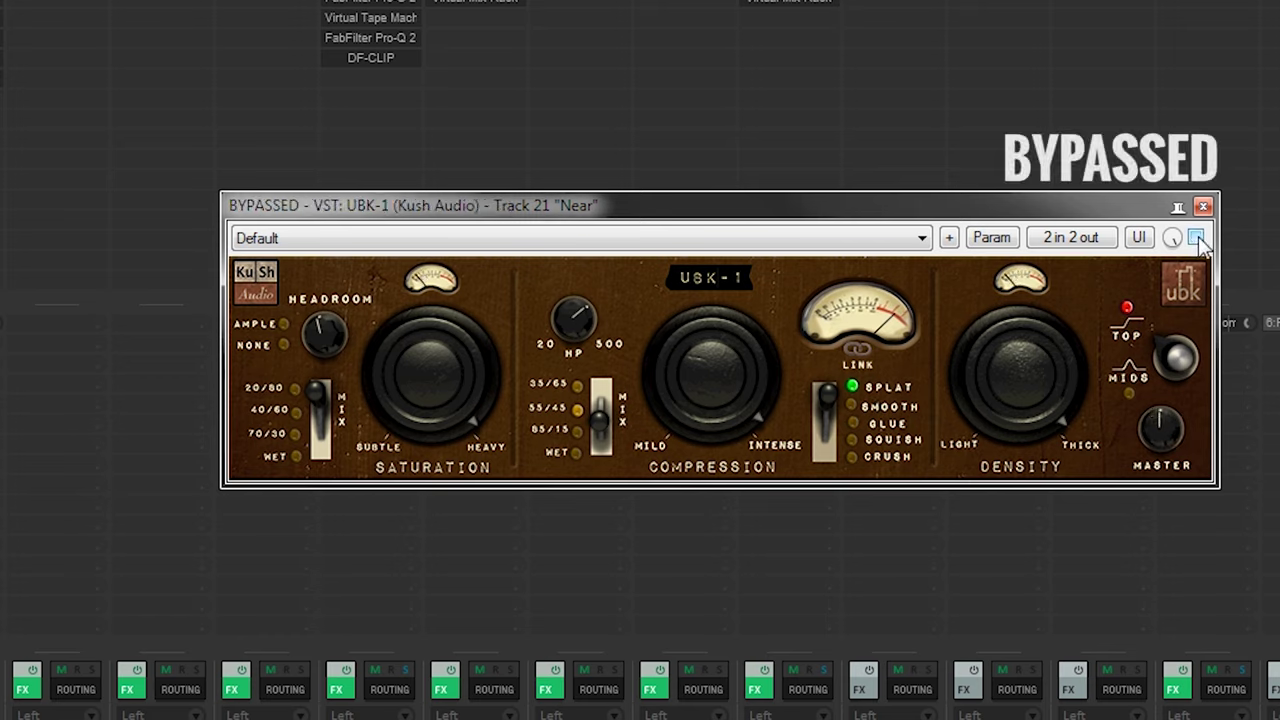
left_click(1197, 238)
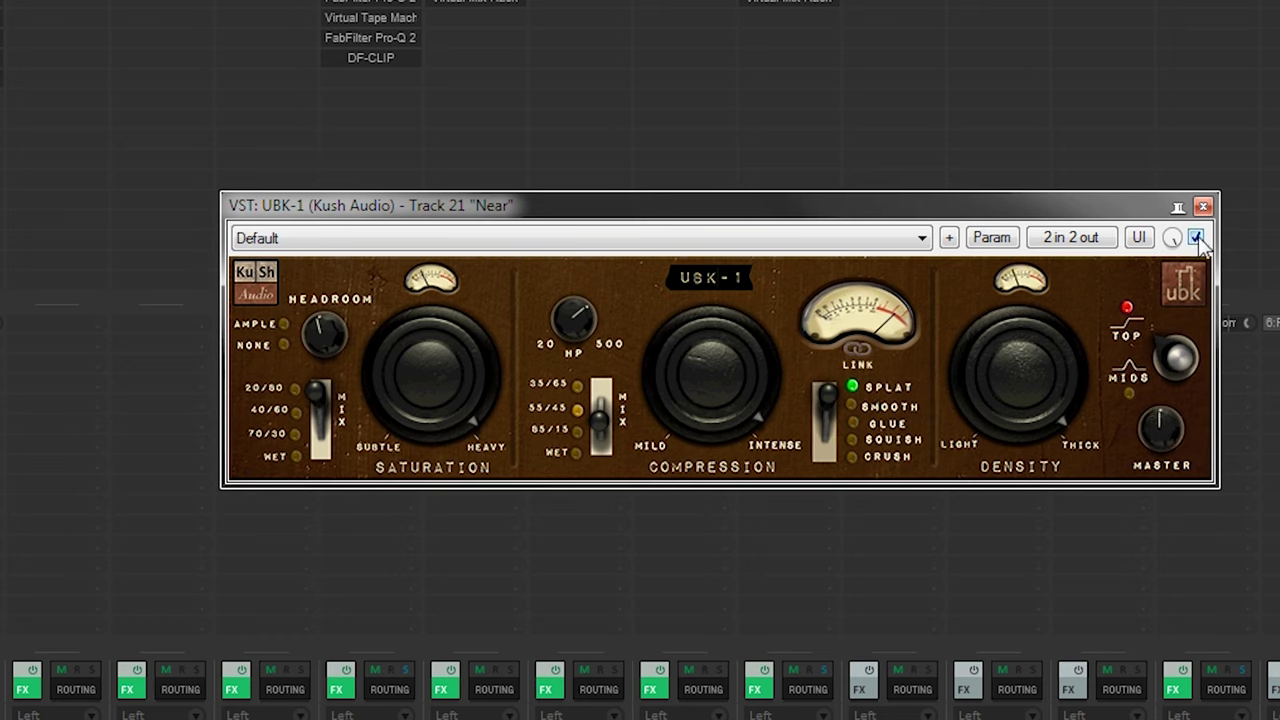
left_click(1203, 206)
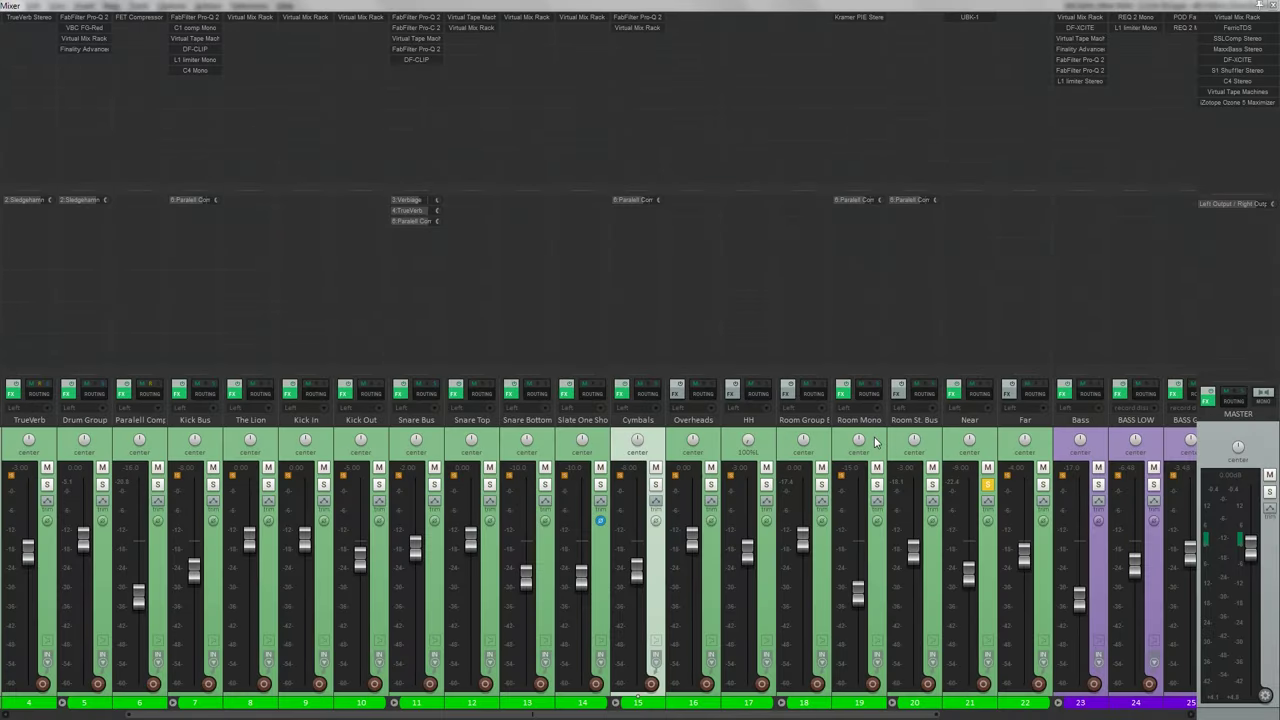
- Solo the Far room track and insert DF-TRANS on it
left_click(875, 441)
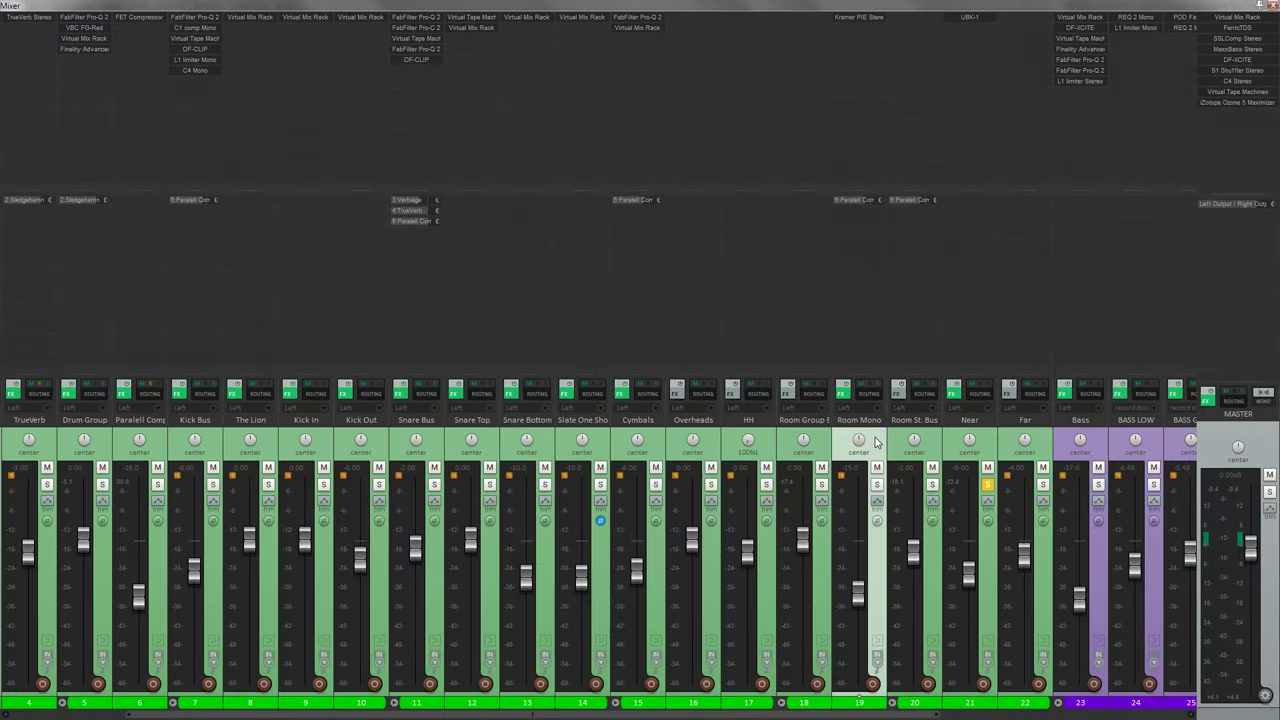
left_click(986, 449)
left_click(1043, 484)
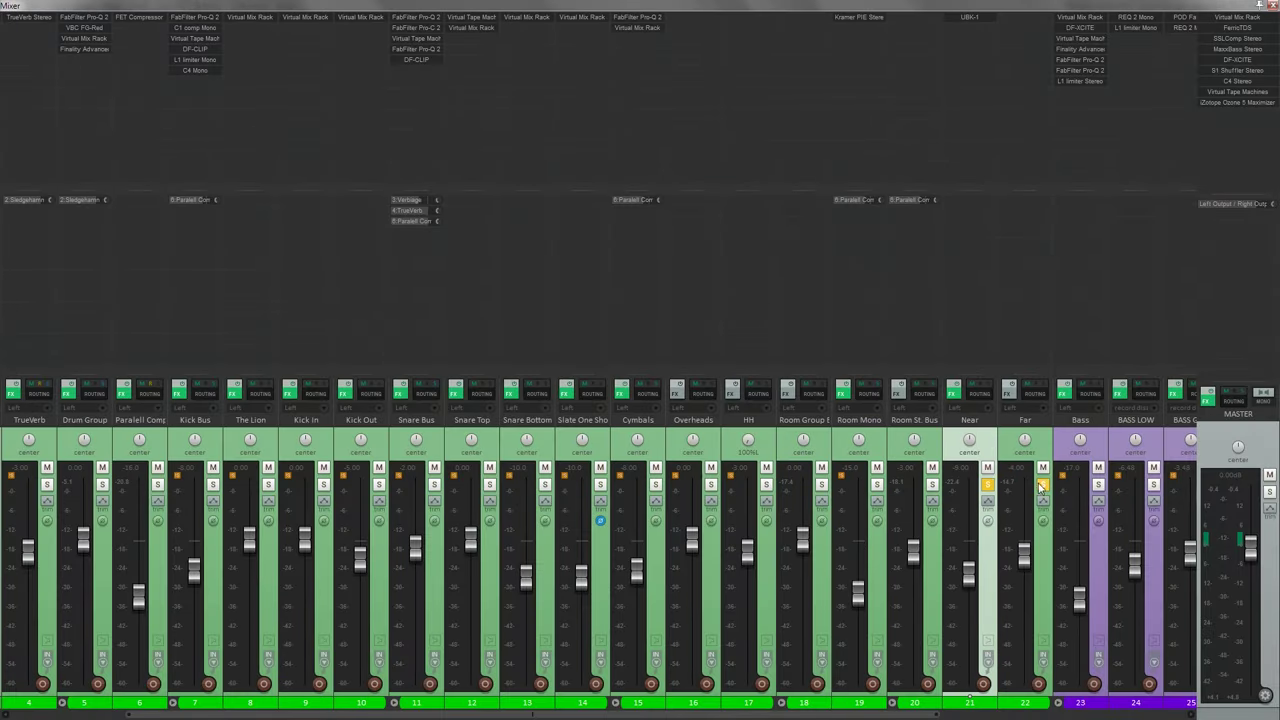
left_click(987, 484)
left_click(1014, 23)
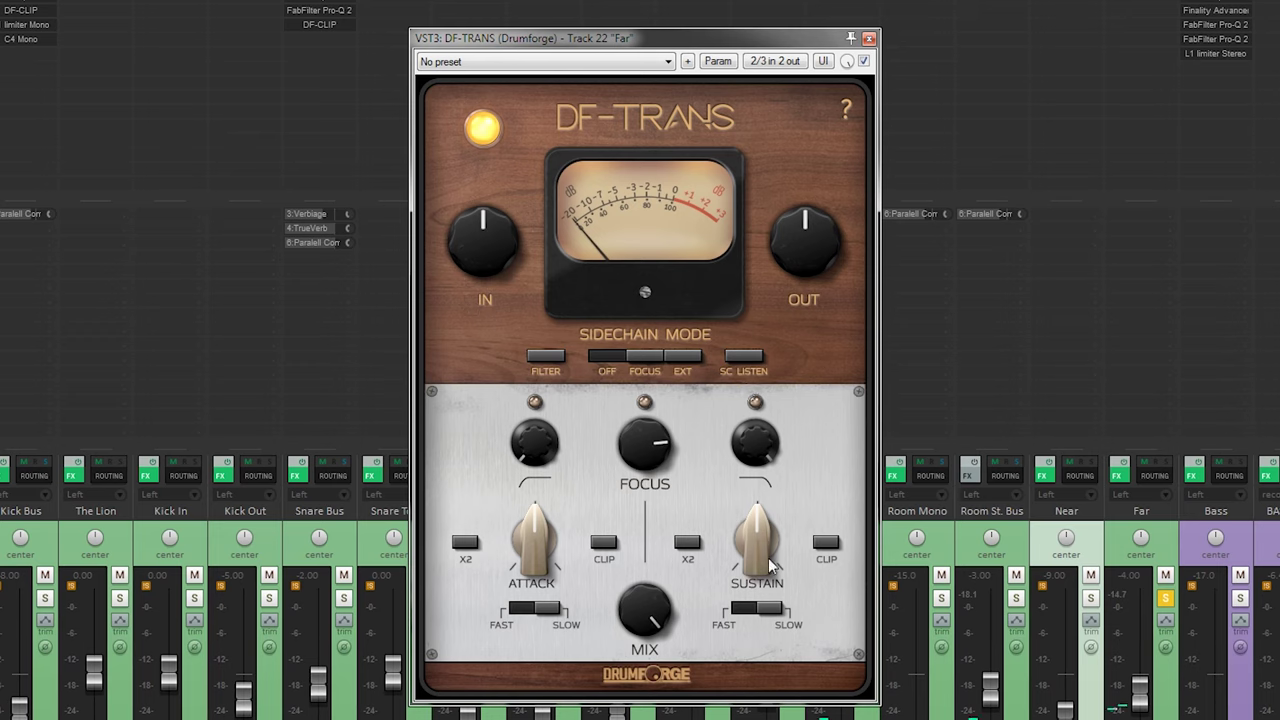
- Adjust DF-TRANS sustain, trying 98% and 50%, and A/B it against bypass
left_click_drag(768, 558, 792, 540)
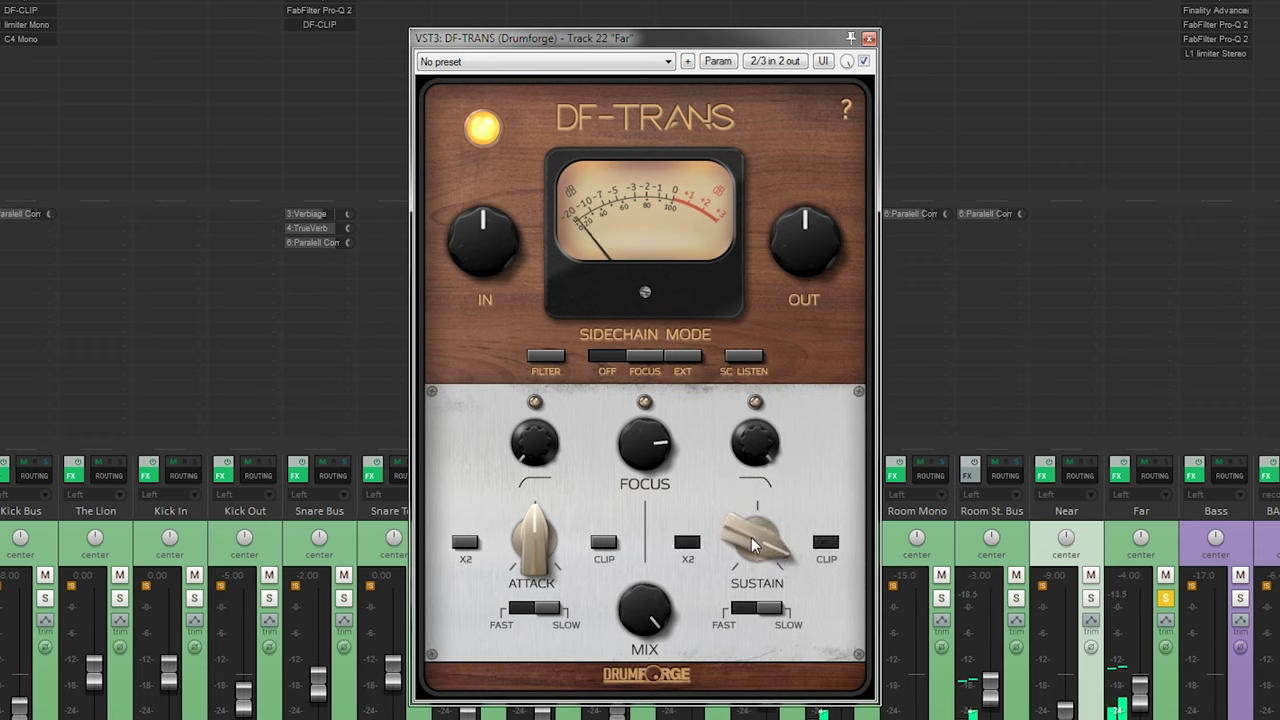
mouse_move(756, 546)
left_mouse_down()
mouse_move(748, 530)
mouse_move(765, 543)
left_mouse_up()
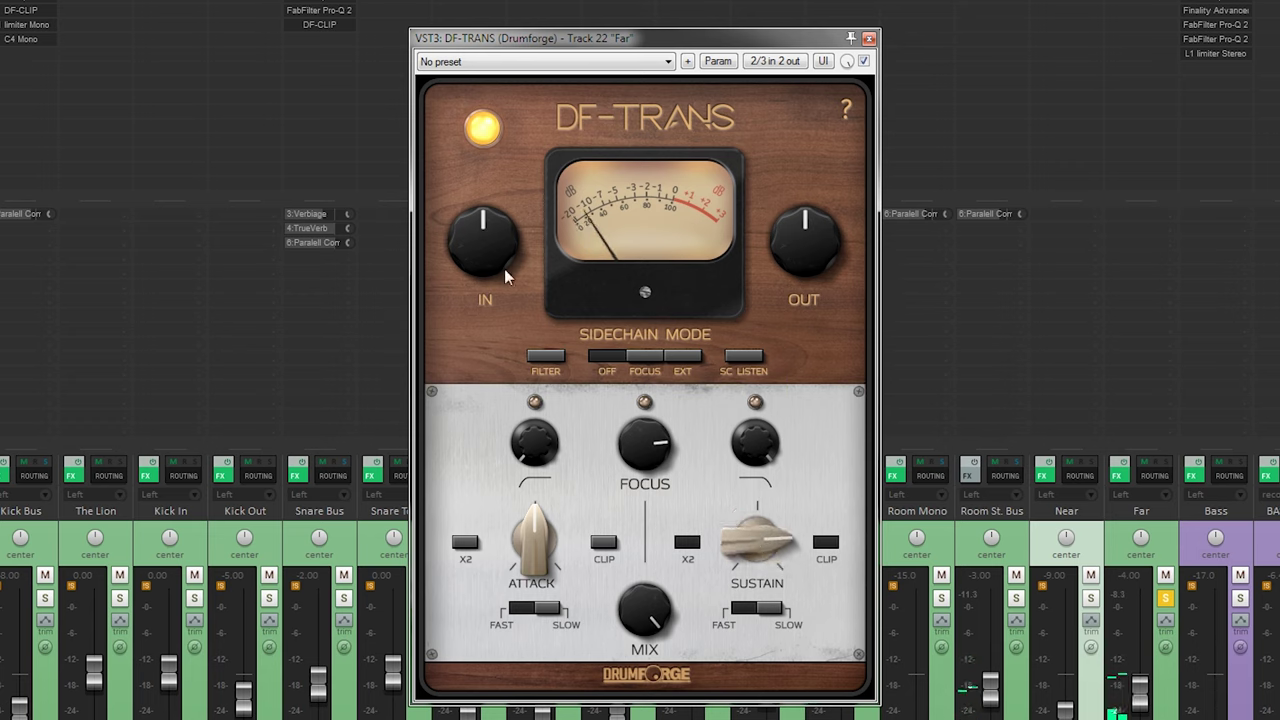
left_click(486, 130)
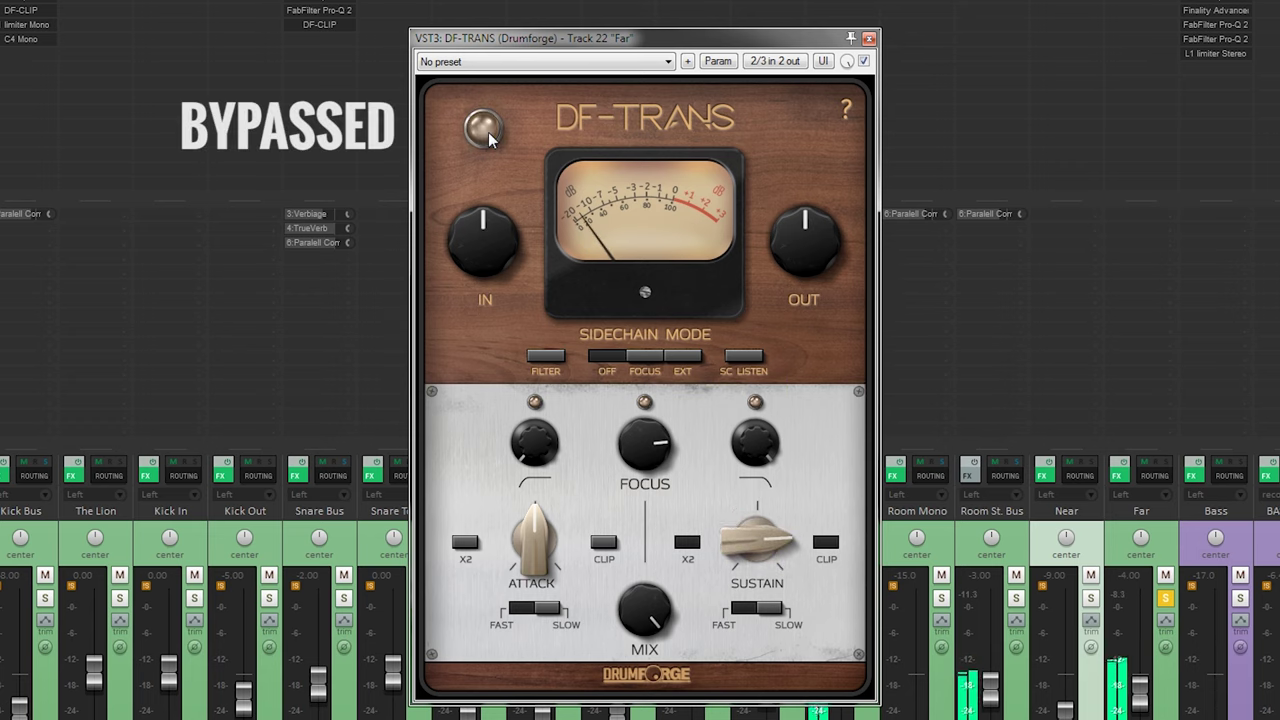
left_click(486, 130)
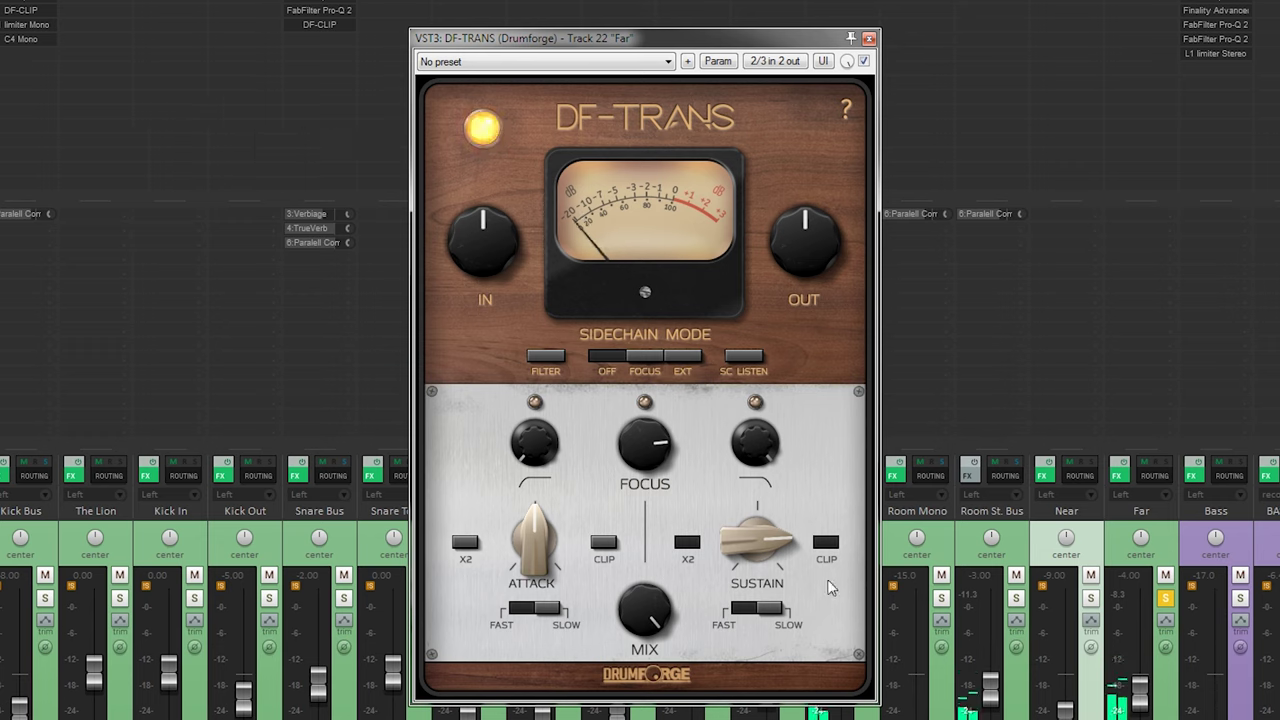
left_click_drag(736, 557, 735, 553)
left_click_drag(731, 551, 730, 465)
left_click(485, 138)
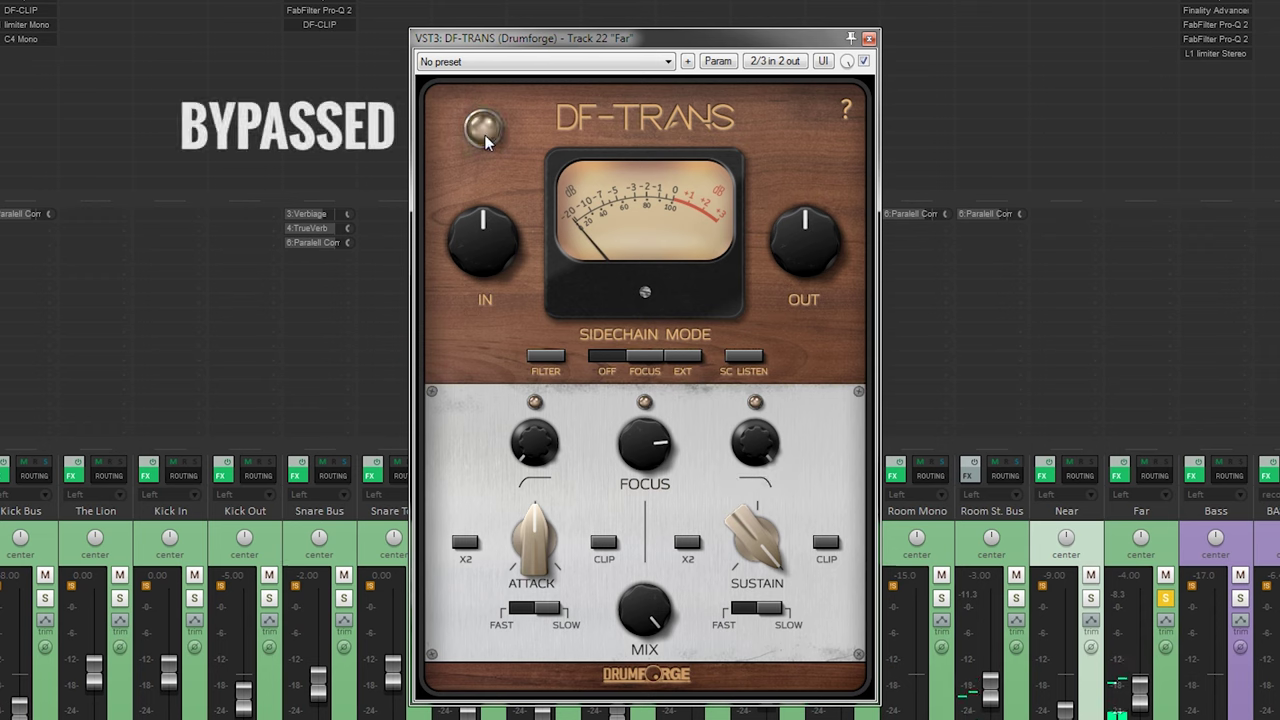
left_click(484, 132)
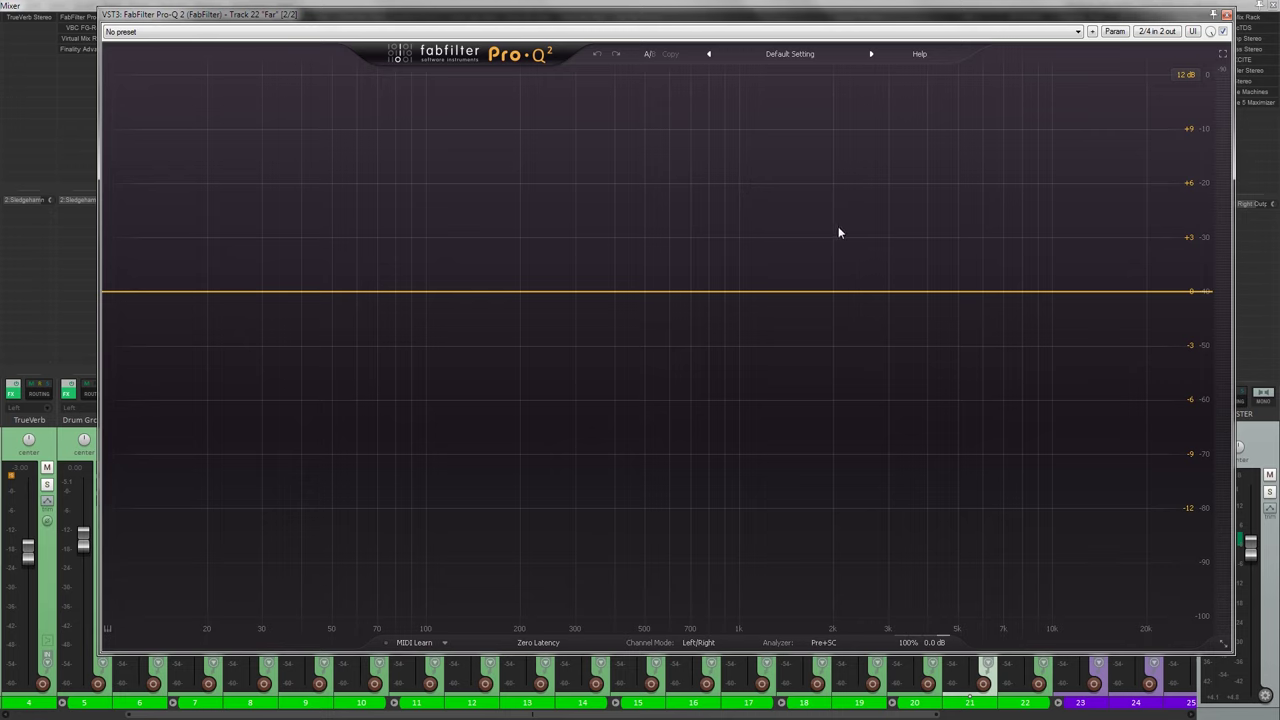
- During playback, cut a deep bell around 7 kHz and add a high shelf cut near 9.7 kHz
key("space")
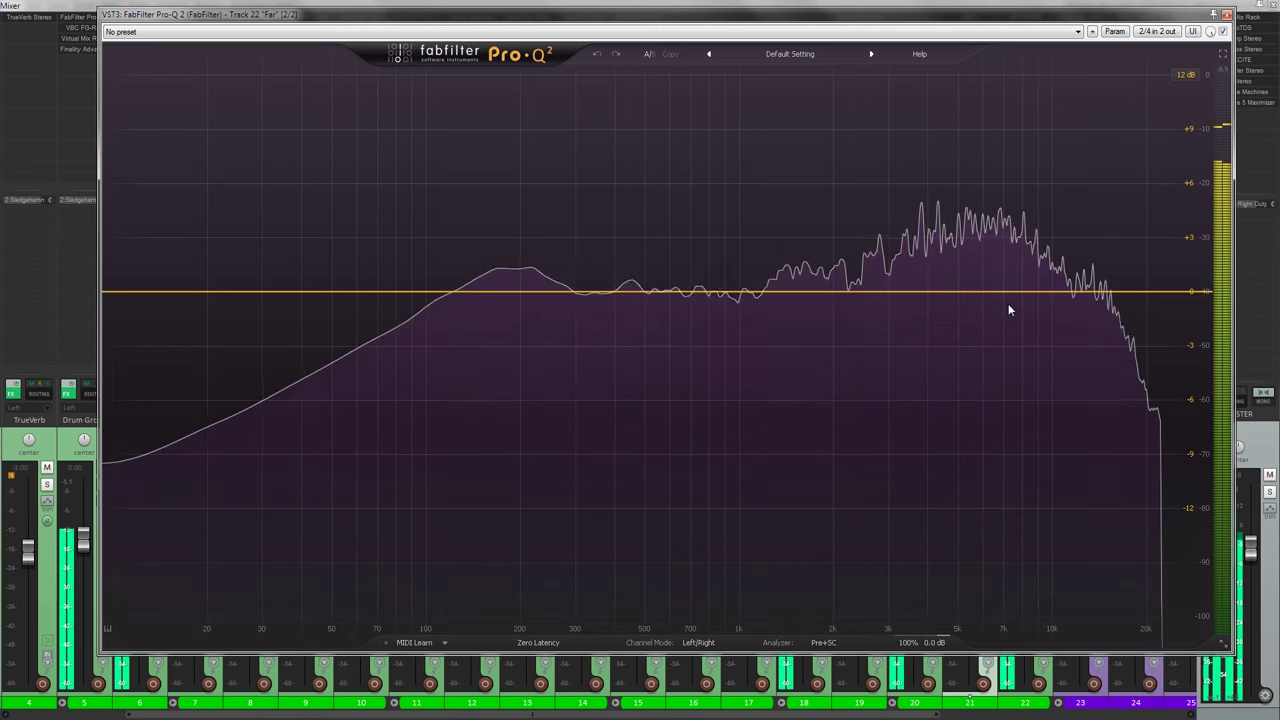
left_click_drag(1008, 310, 1017, 494)
left_click_drag(1080, 437, 1084, 540)
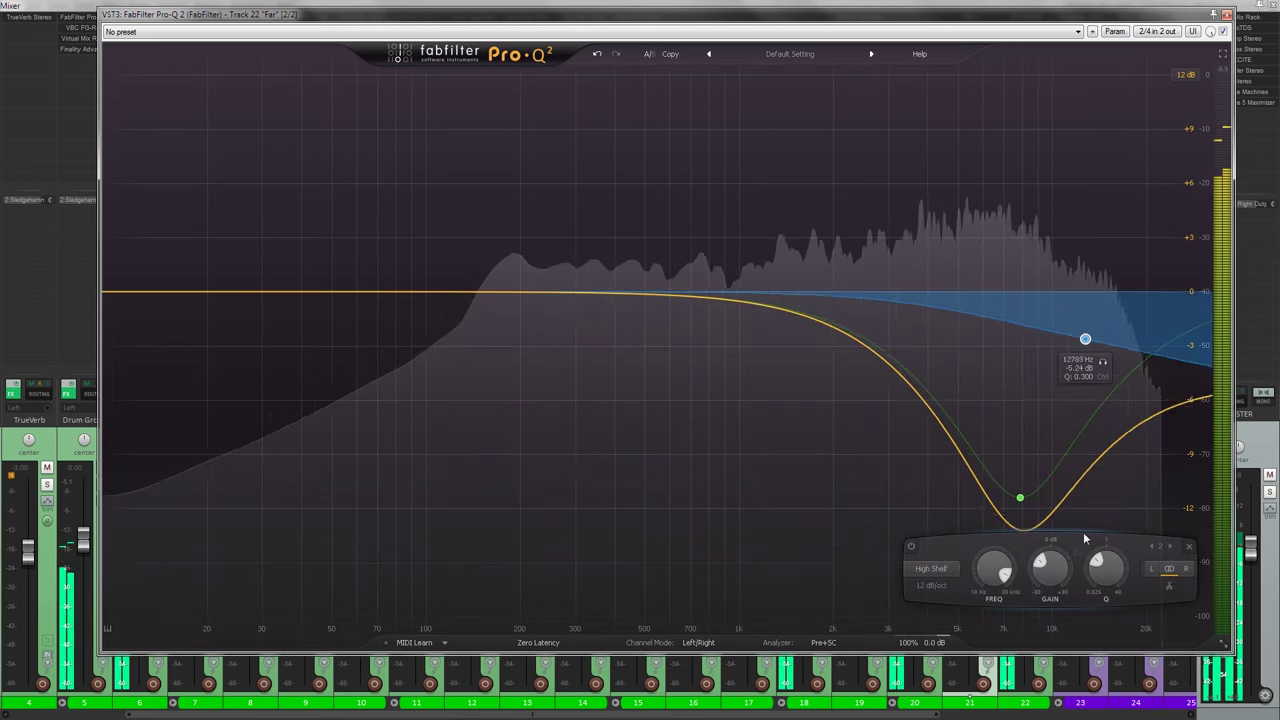
left_click_drag(1085, 339, 1048, 355)
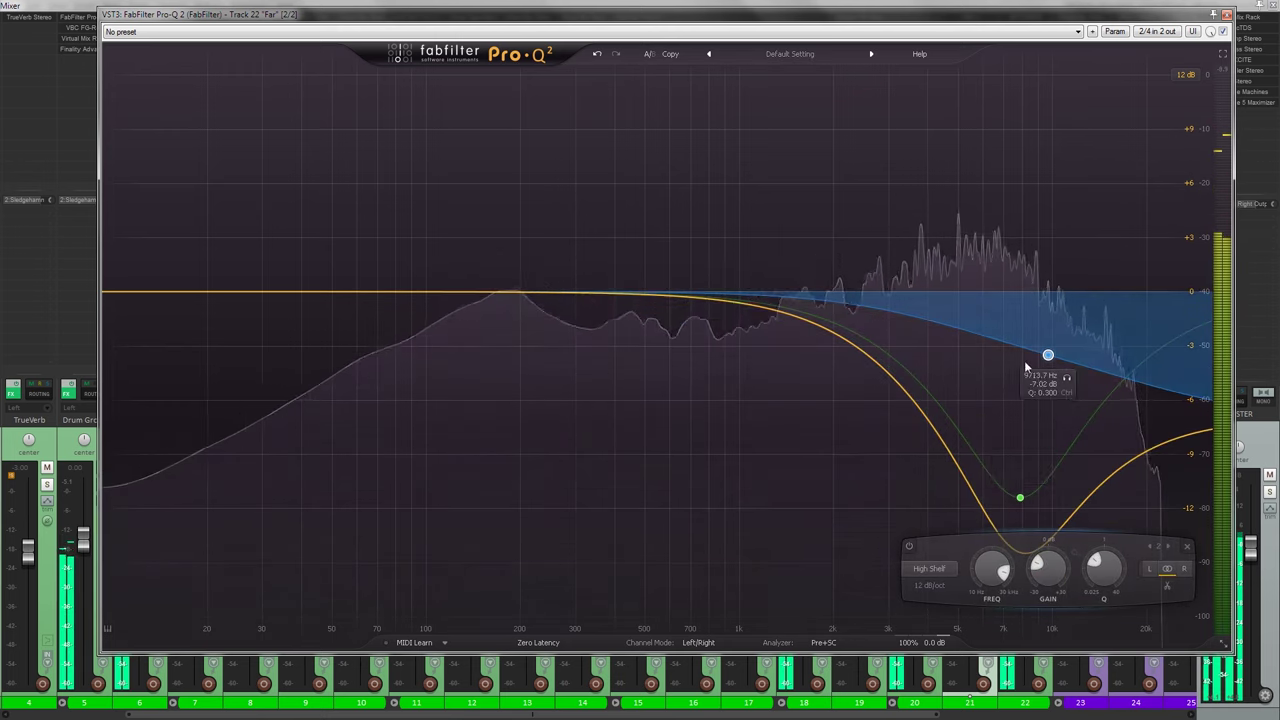
left_click_drag(1019, 497, 988, 501)
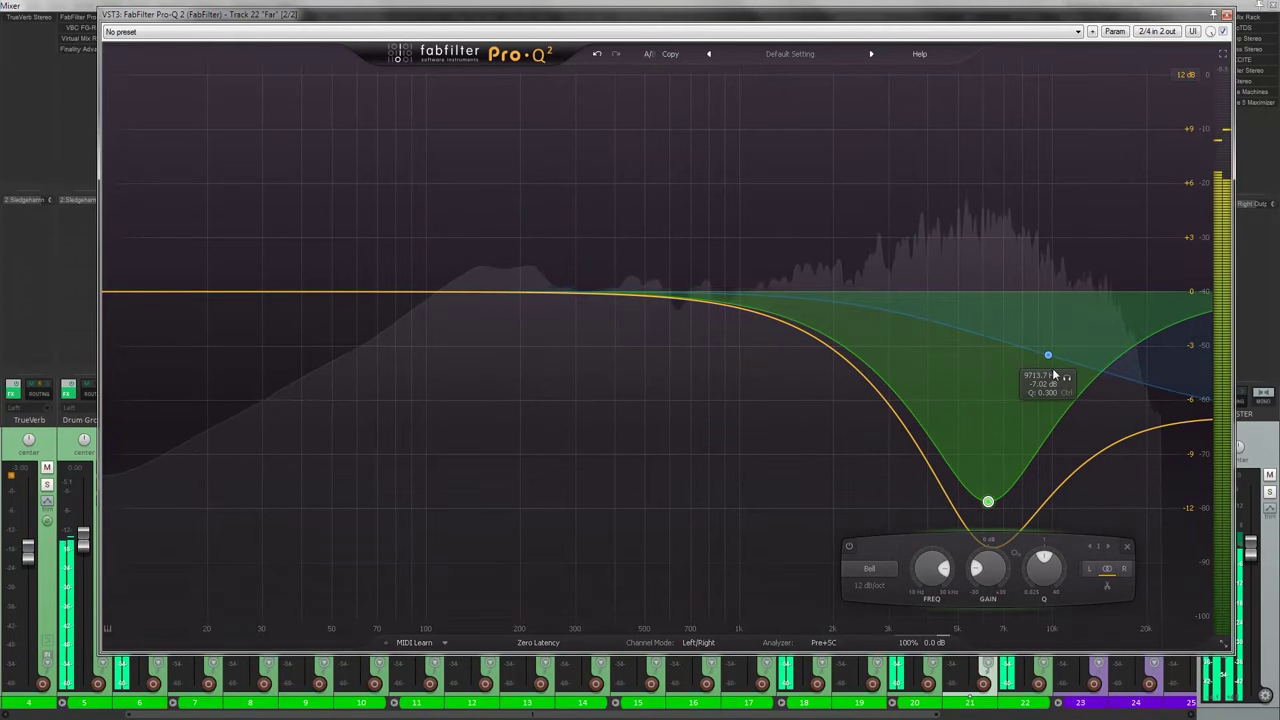
- Move the bell cut to about 8 kHz, drop the shelf to -23 dB, and add a boosted bell near 225 Hz
left_click_drag(1052, 373, 1090, 409)
left_click_drag(988, 501, 1030, 499)
left_click_drag(1085, 395, 1086, 418)
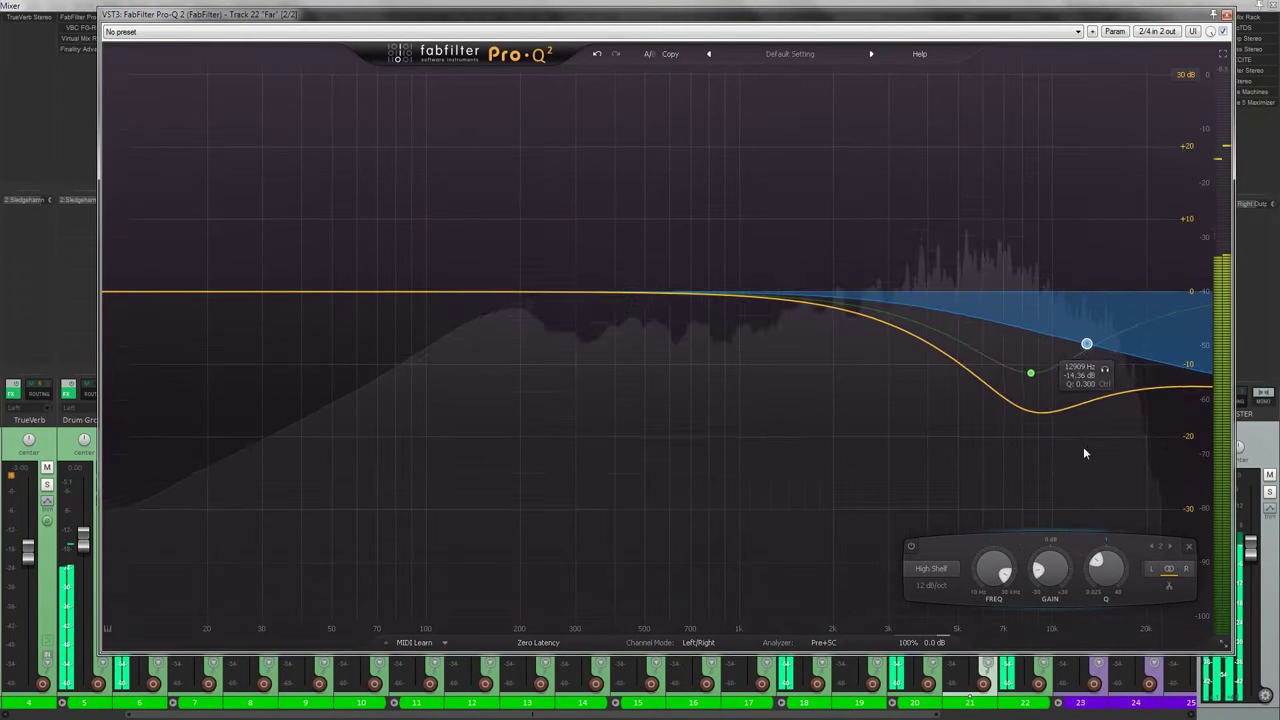
left_click_drag(1030, 372, 1030, 470)
left_click_drag(1087, 343, 1091, 413)
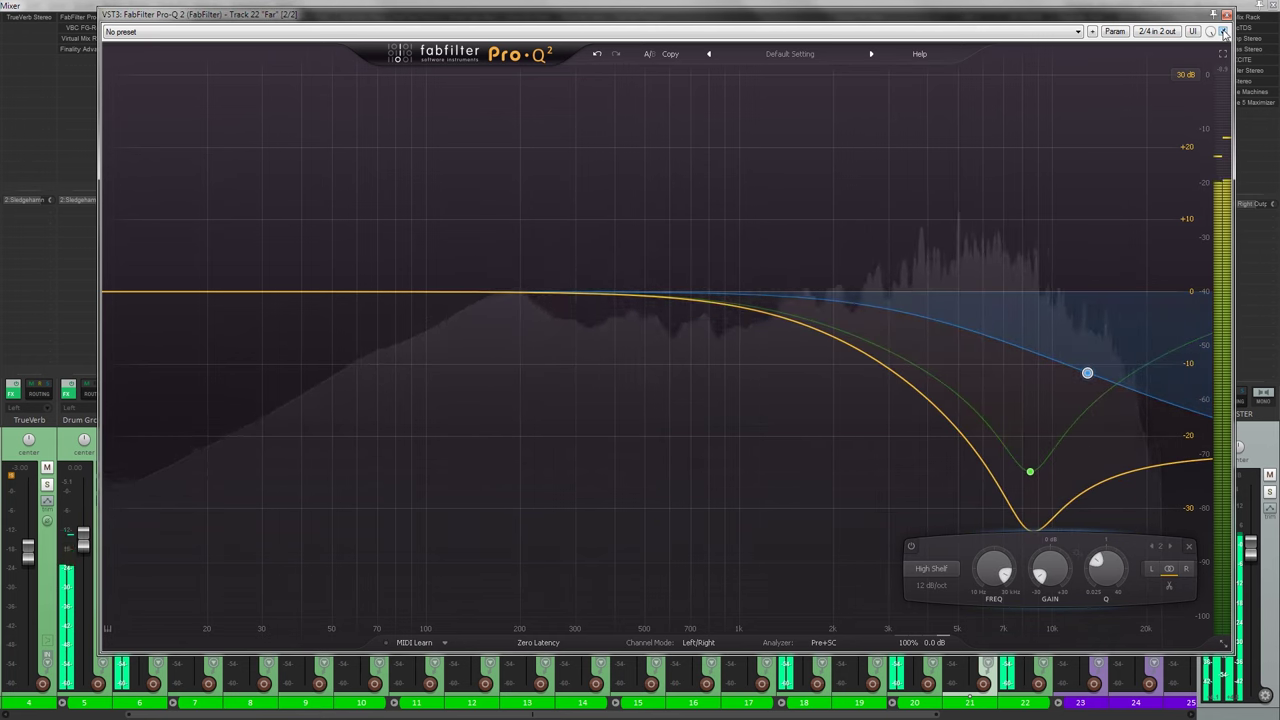
left_click_drag(551, 290, 572, 466)
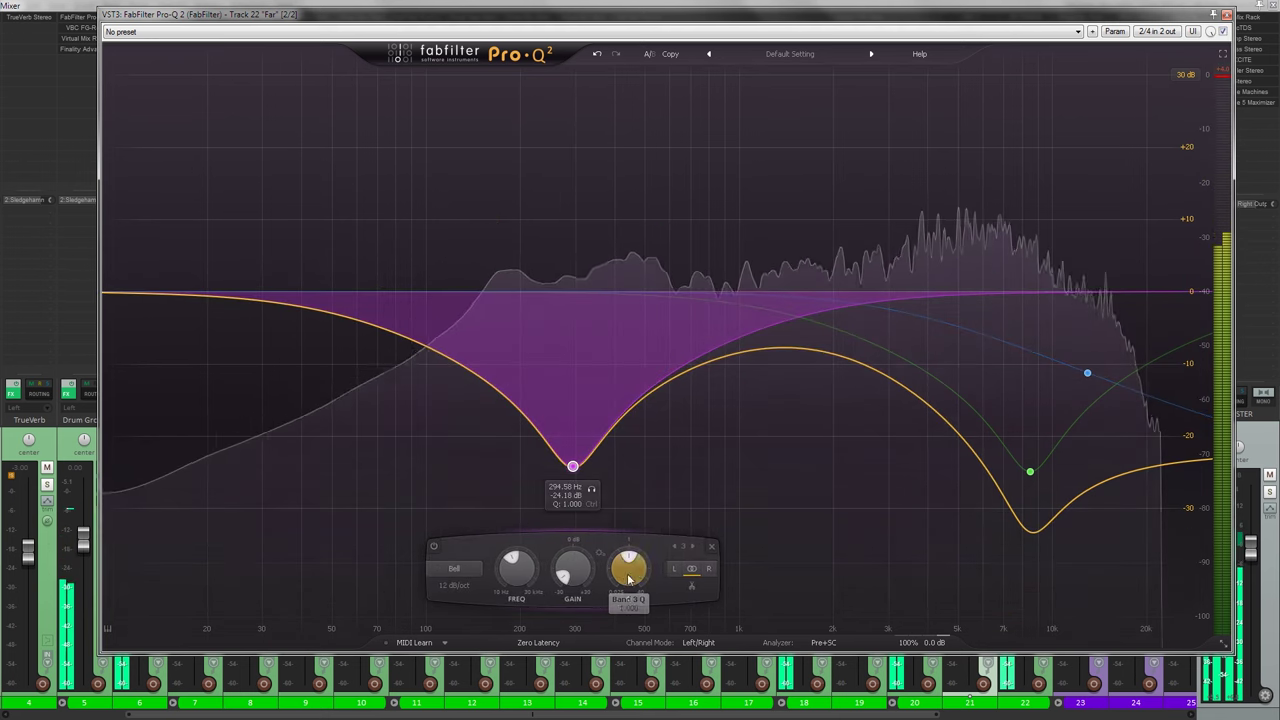
- Narrow the new band to Q 6.97 and pull it into a deep notch near 270 Hz
left_click_drag(628, 578, 648, 511)
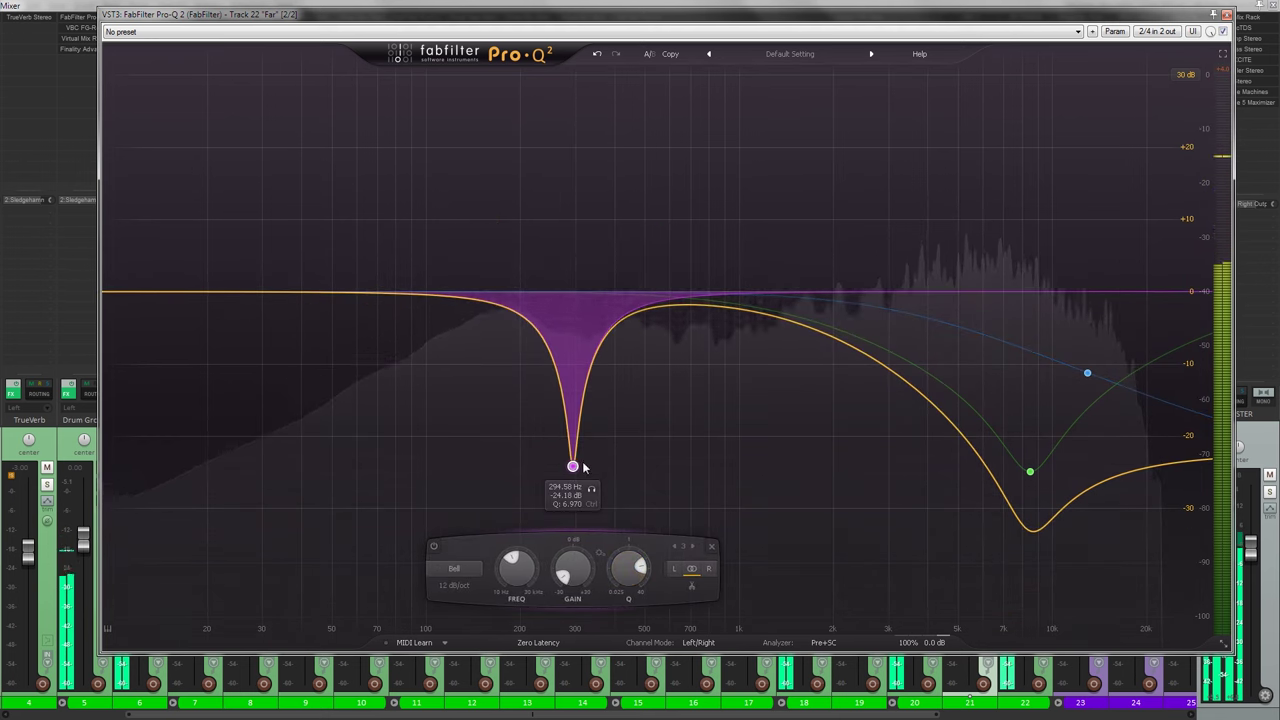
mouse_move(573, 466)
left_mouse_down()
mouse_move(563, 480)
mouse_move(523, 482)
mouse_move(569, 477)
mouse_move(571, 140)
mouse_move(563, 457)
left_mouse_up()
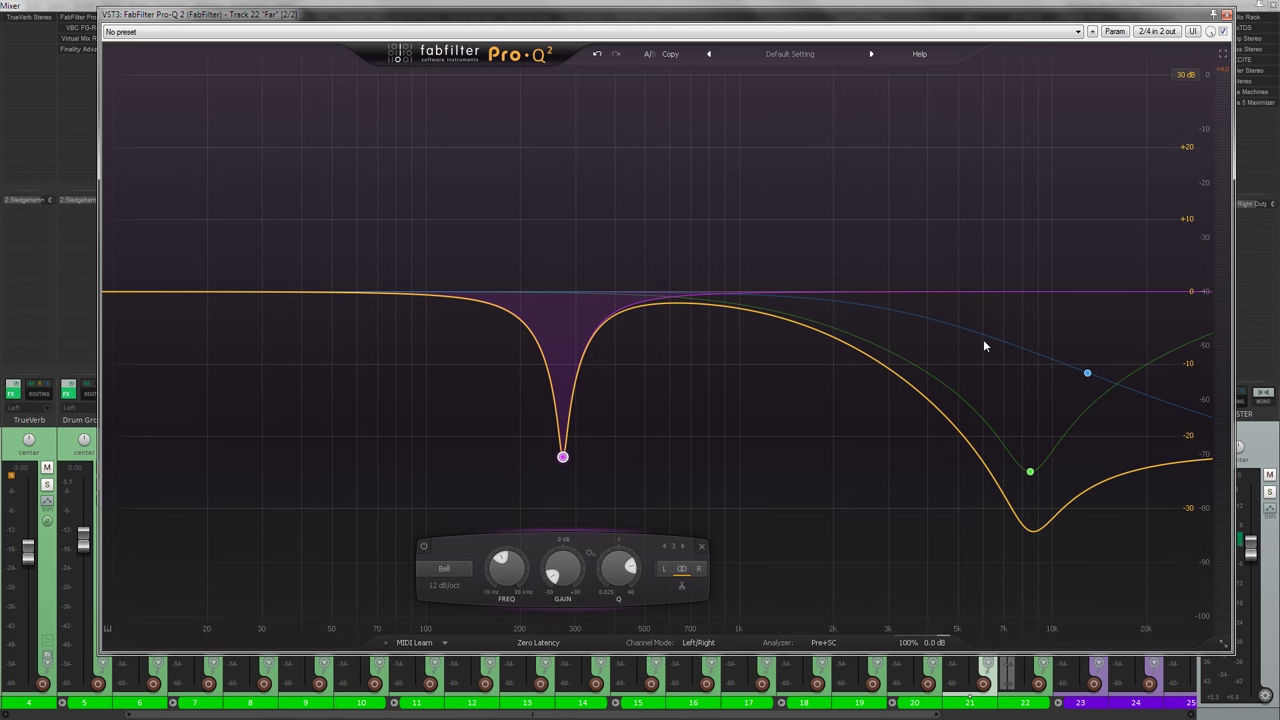
- Copy the Far track's Pro-Q 2 onto the Near track and sweep its notch to audition the resonance
left_click(1226, 14)
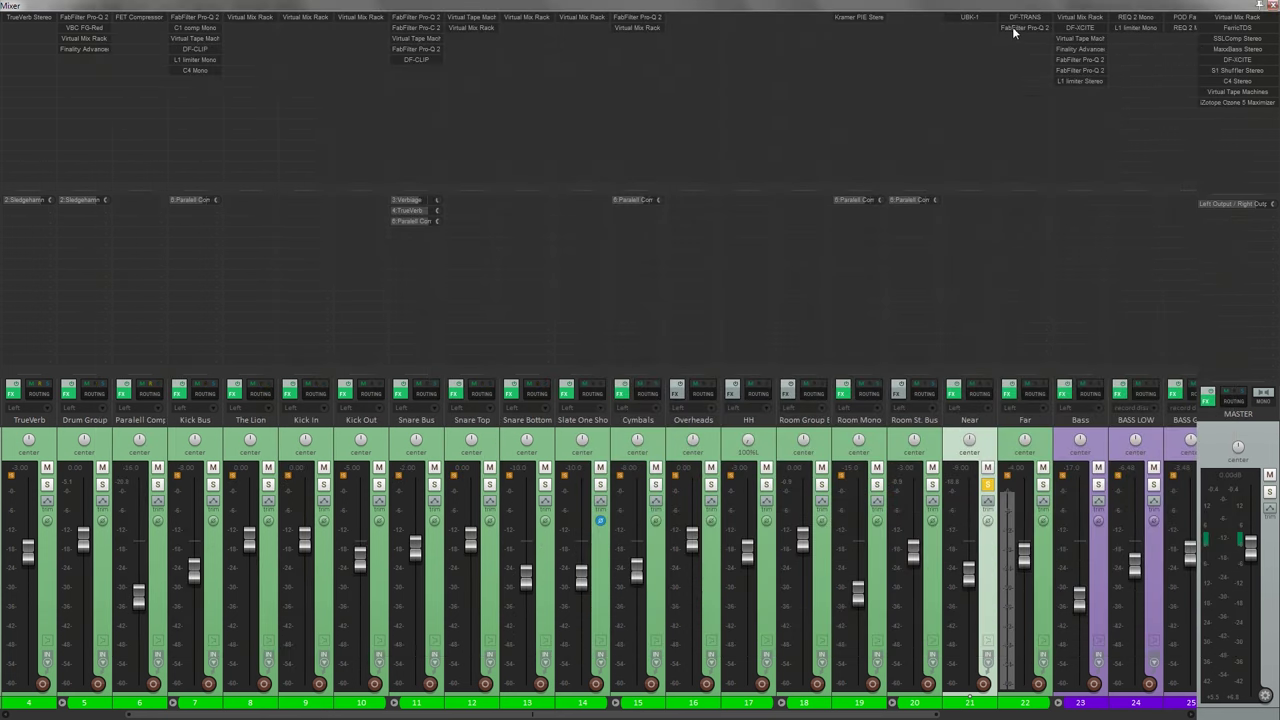
mouse_move(1016, 28)
left_mouse_down()
mouse_move(972, 28)
mouse_move(1021, 19)
left_mouse_up()
double_click(972, 28)
mouse_move(538, 460)
left_mouse_down()
mouse_move(530, 103)
mouse_move(526, 452)
left_mouse_up()
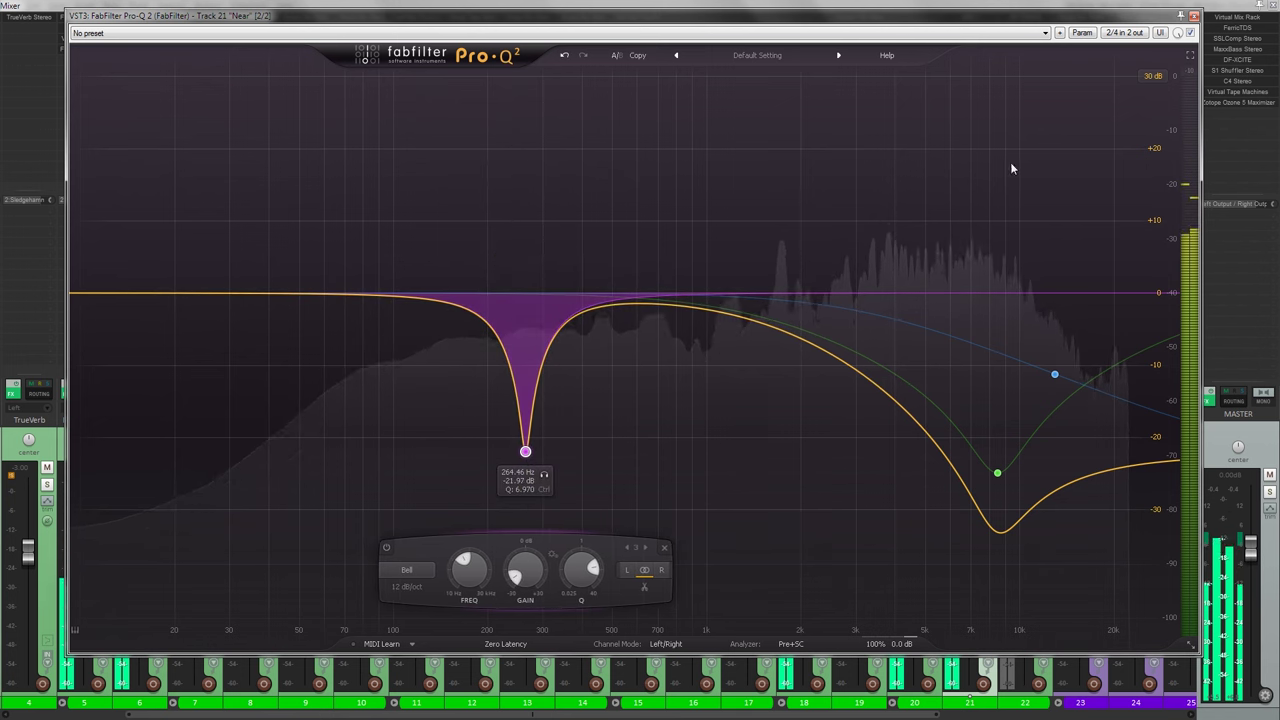
left_click(1194, 16)
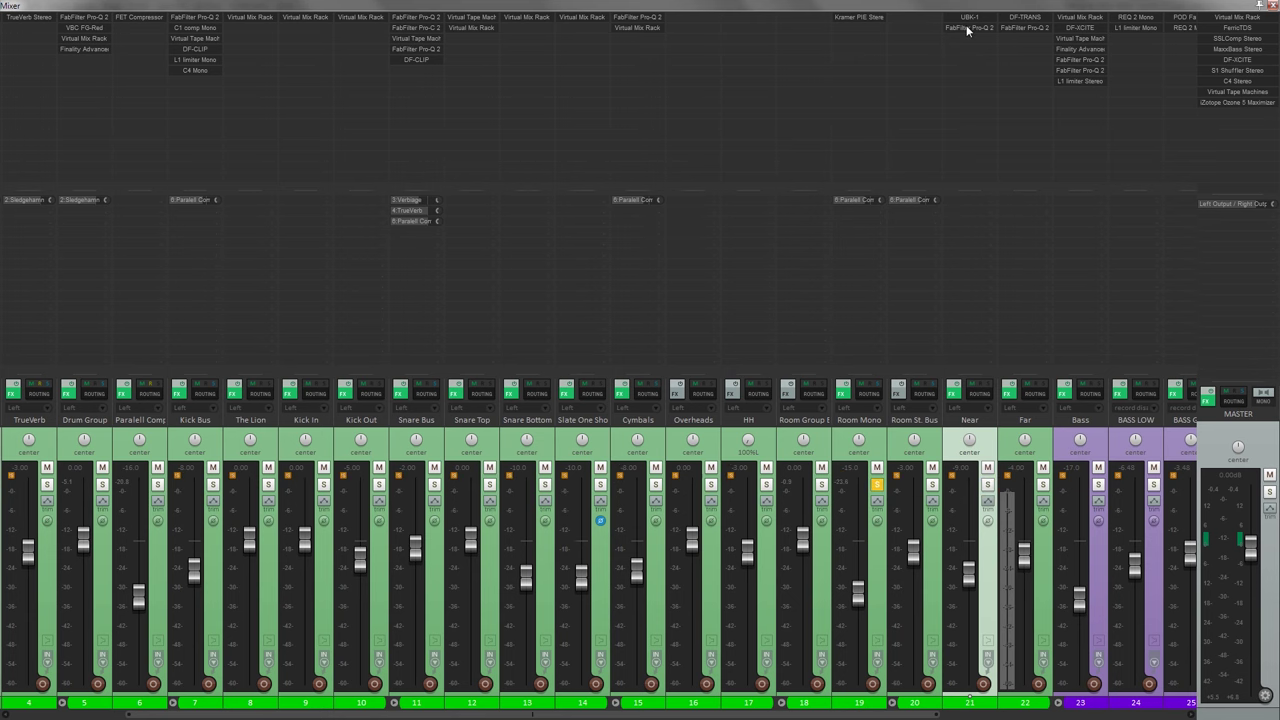
- Ease the Room Mono Pro-Q 2 notch to about -13.2 dB, A/B comparing it with bypass
left_click(862, 28)
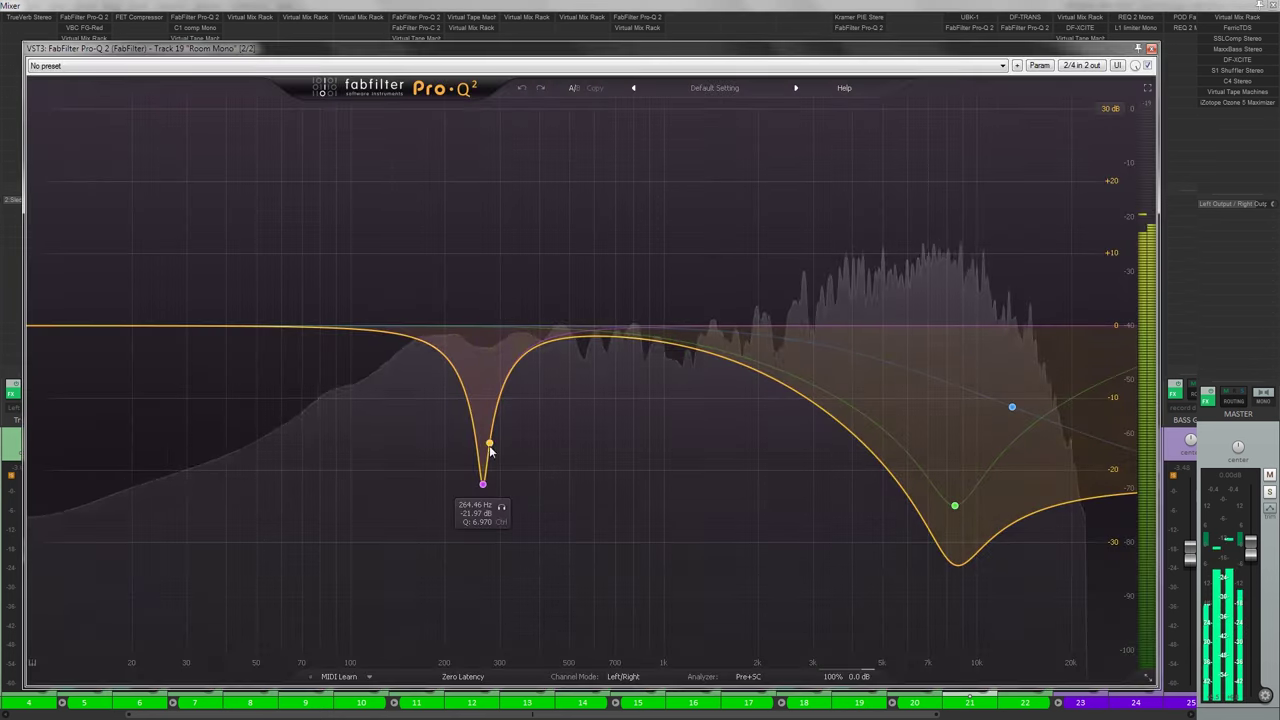
left_click_drag(483, 485, 492, 420)
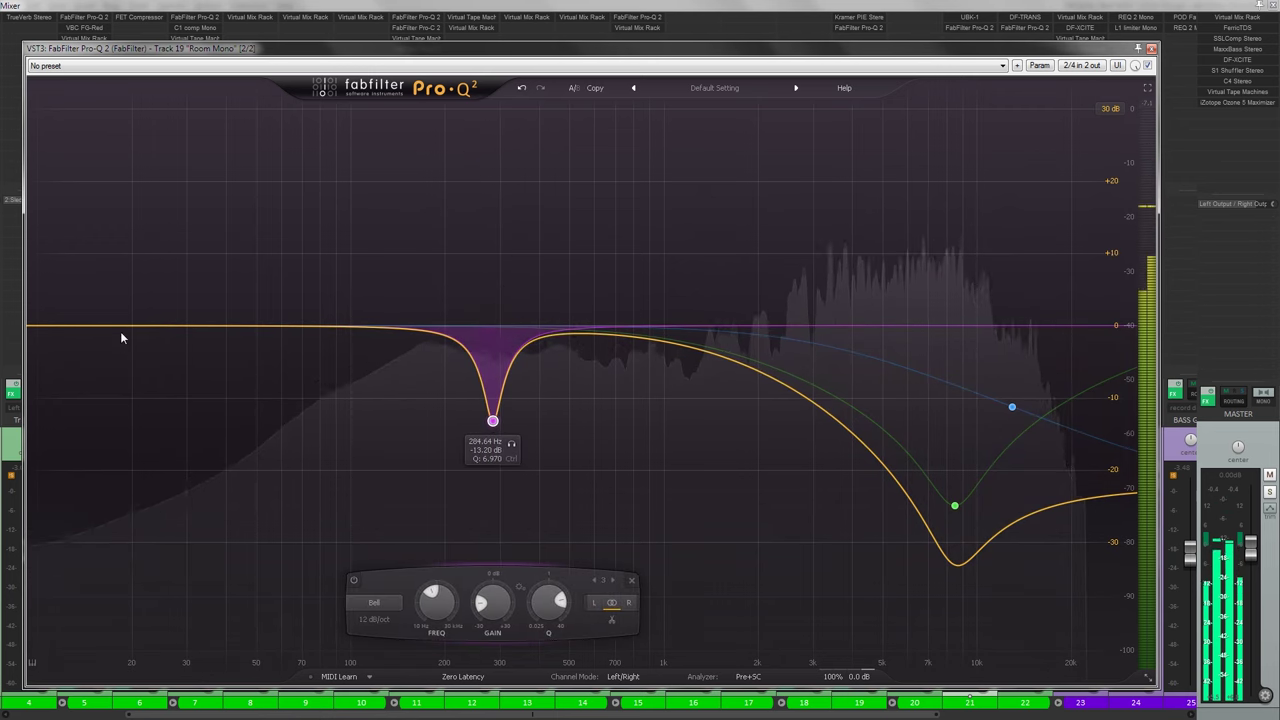
left_click(1148, 66)
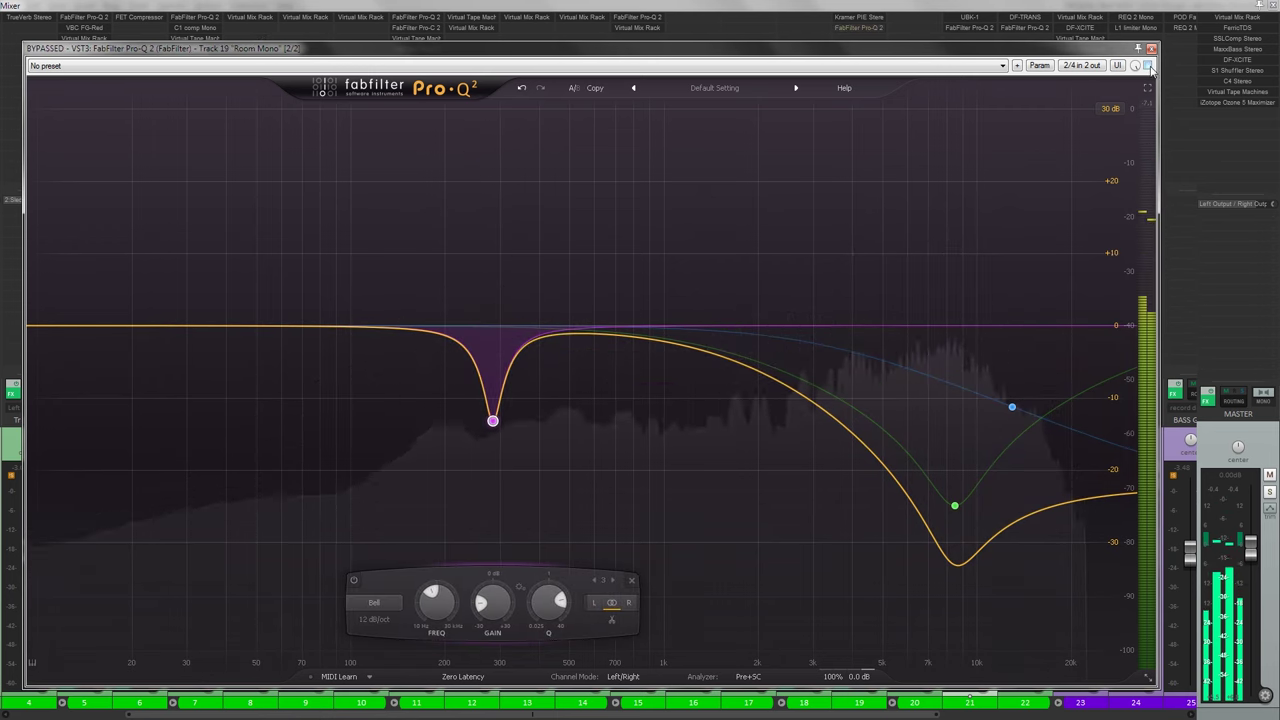
left_click(1148, 66)
left_click(1151, 48)
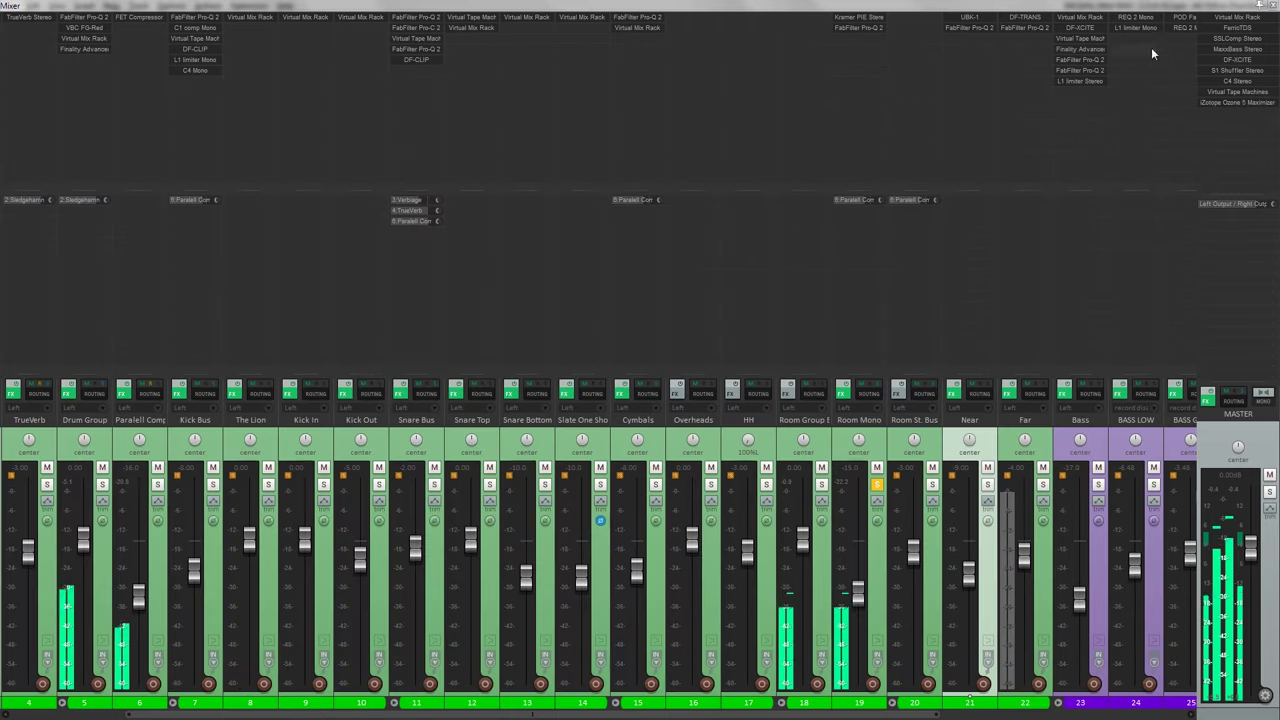
- Copy the Kramer PIE Stereo compressor from Room Mono onto Room St. Bus and A/B it with bypass
left_click_drag(880, 105, 912, 100)
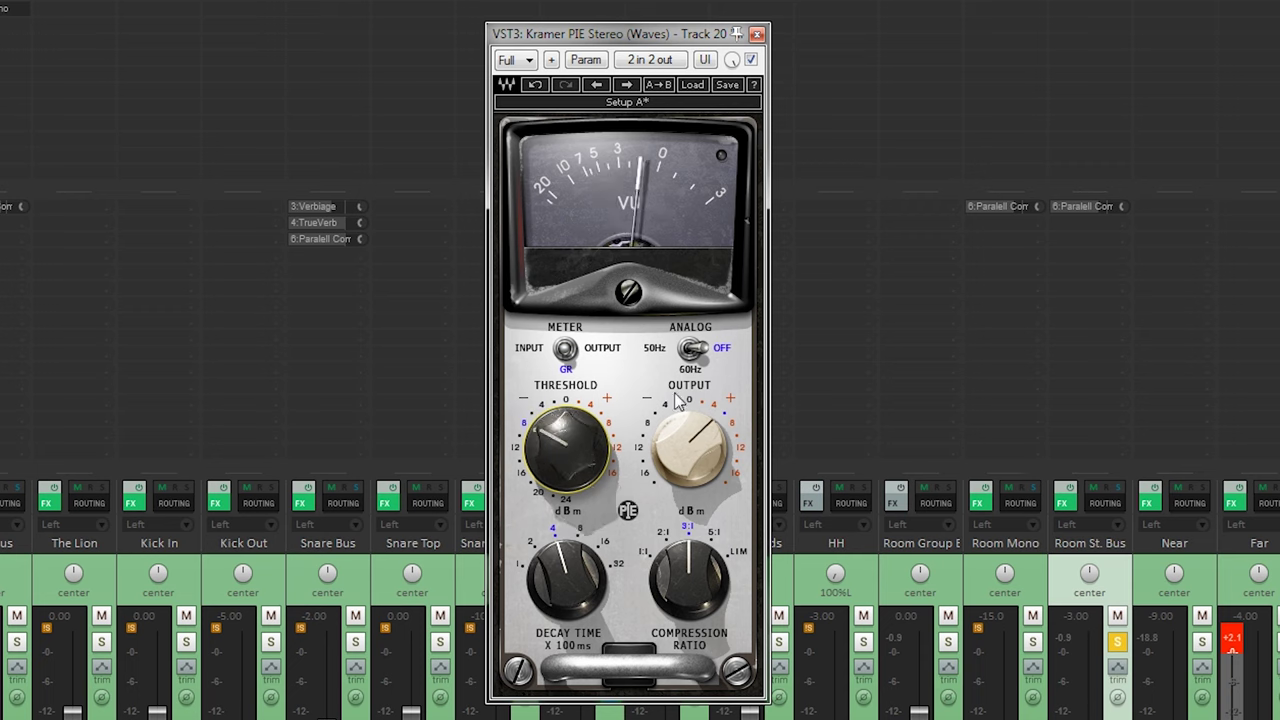
left_click(751, 60)
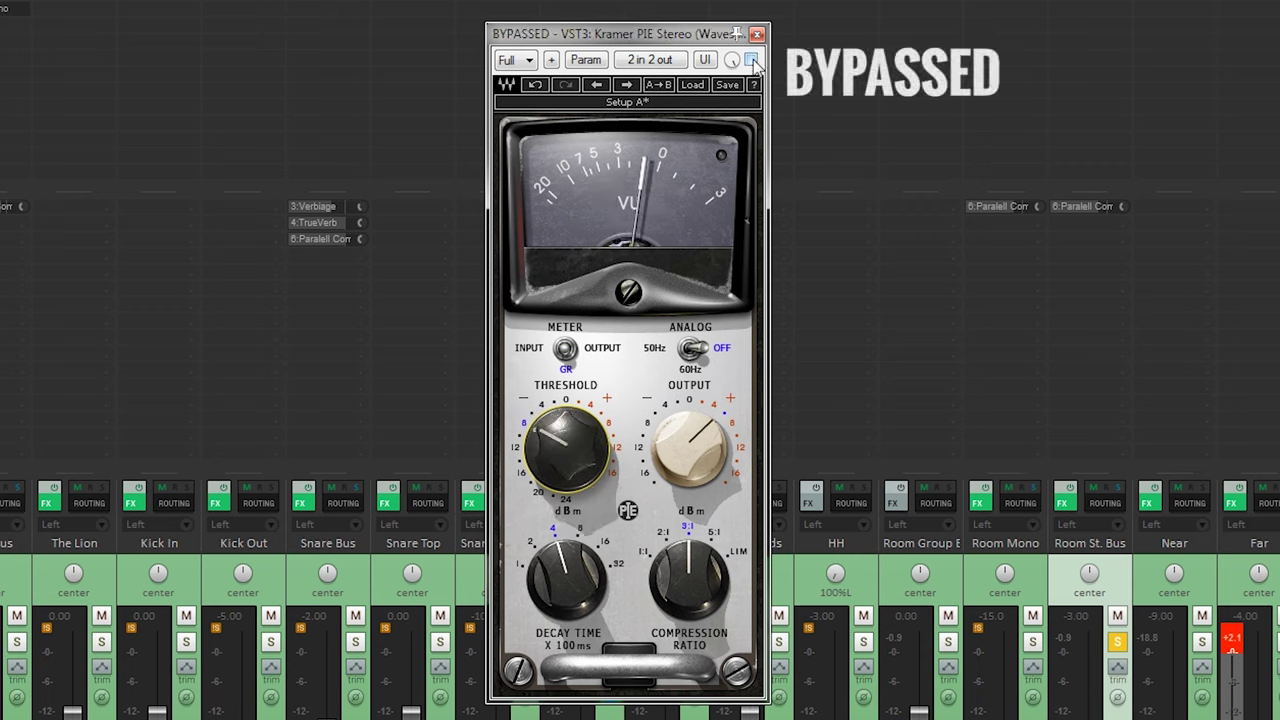
left_click(751, 60)
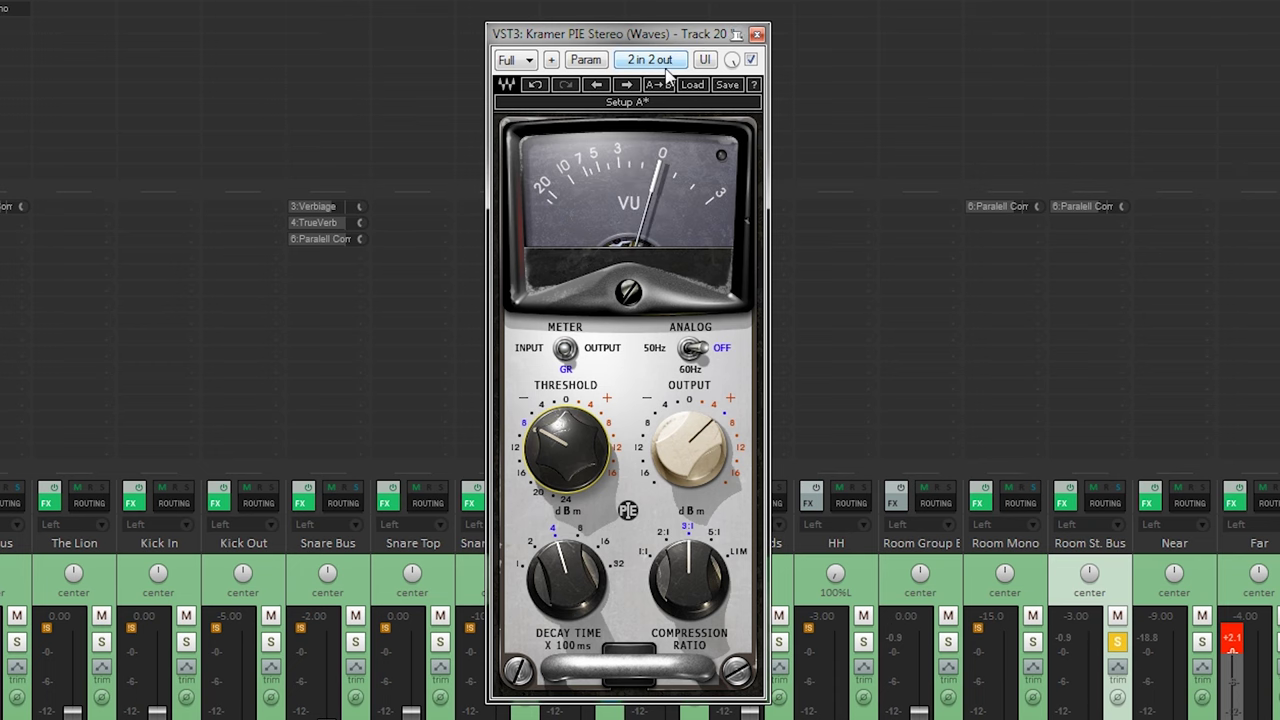
left_click(757, 35)
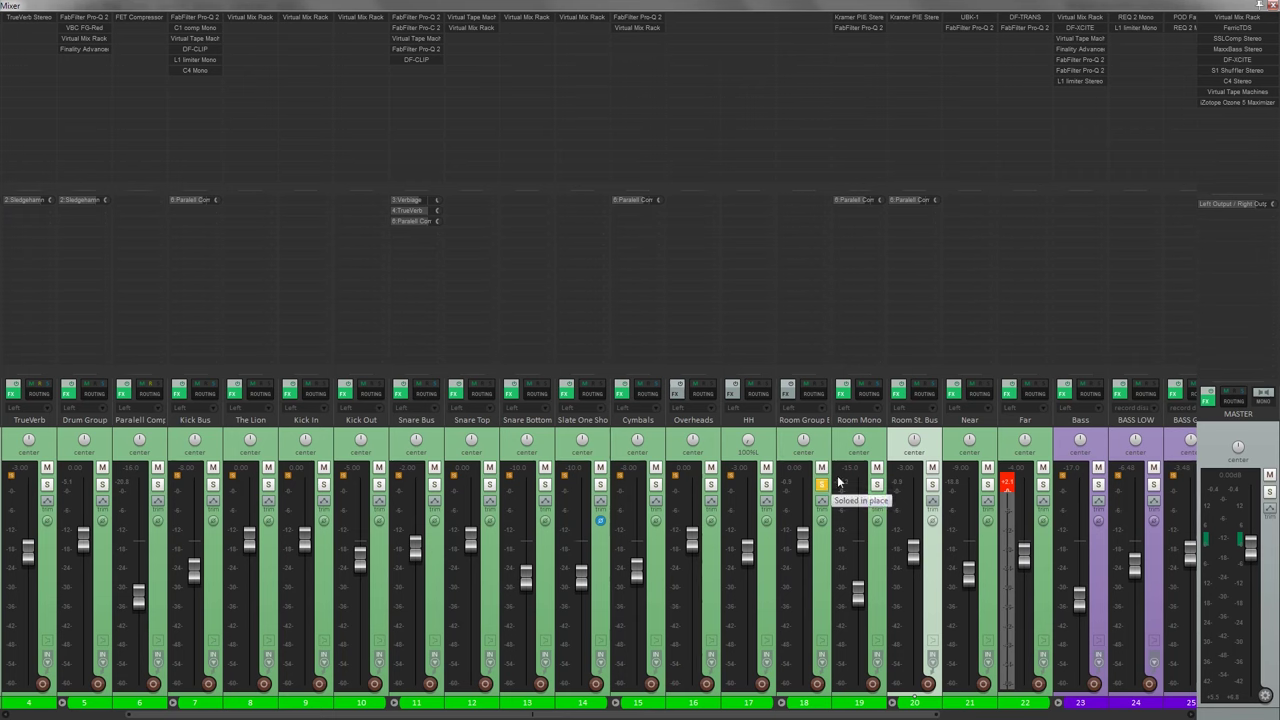
- A/B the effects on Room Mono through Far during playback, leave them on, and select the Room Group Bus
left_click(877, 455)
key("space")
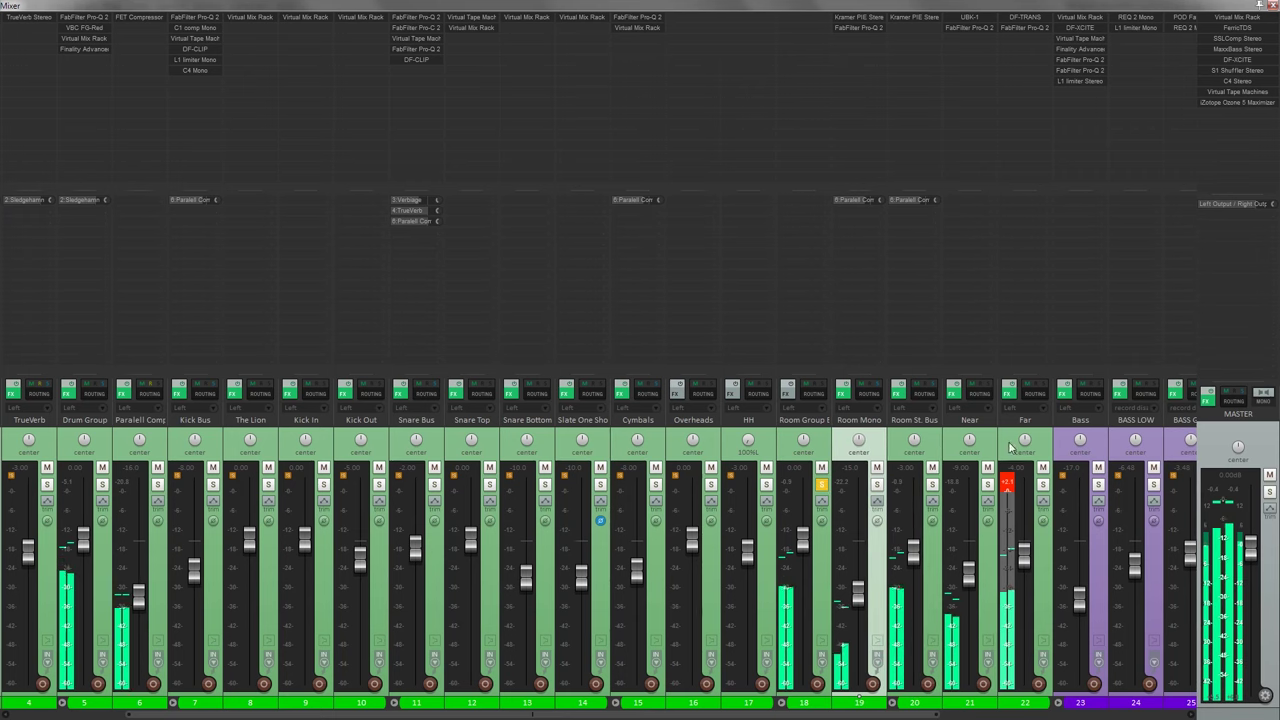
left_click(1041, 441, "shift")
left_click(1009, 390, "ctrl")
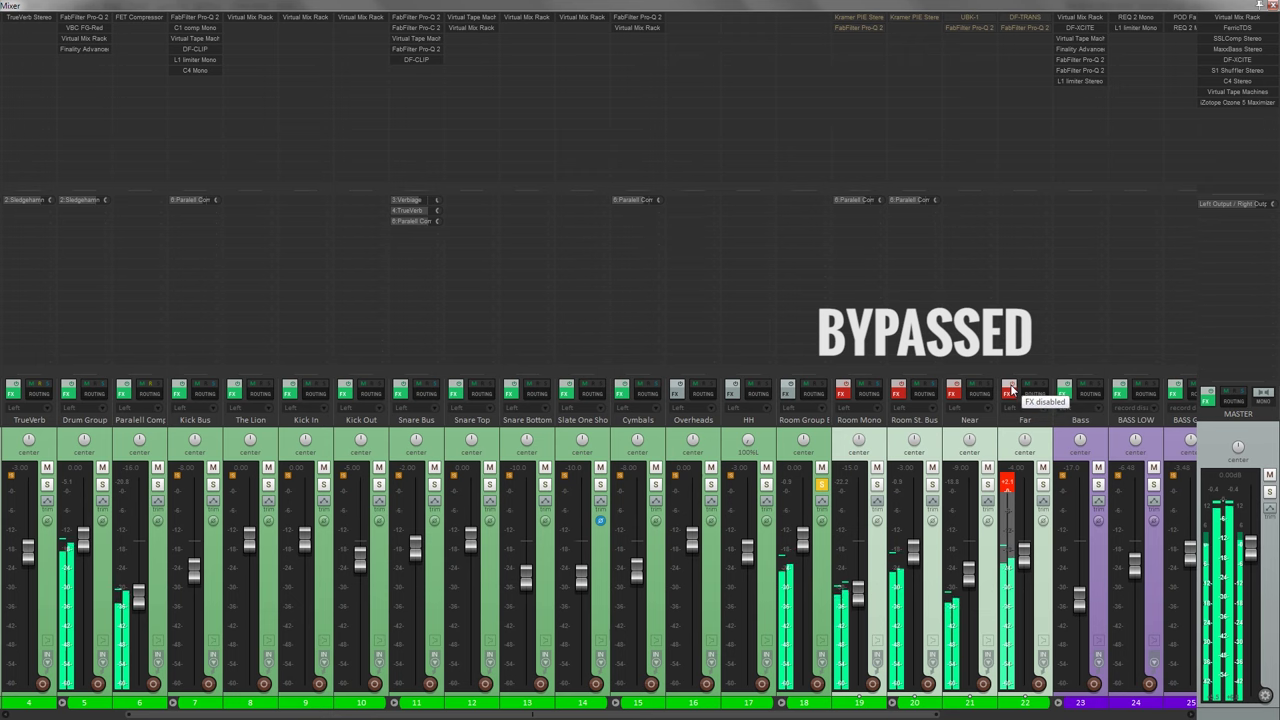
left_click(1012, 390, "ctrl")
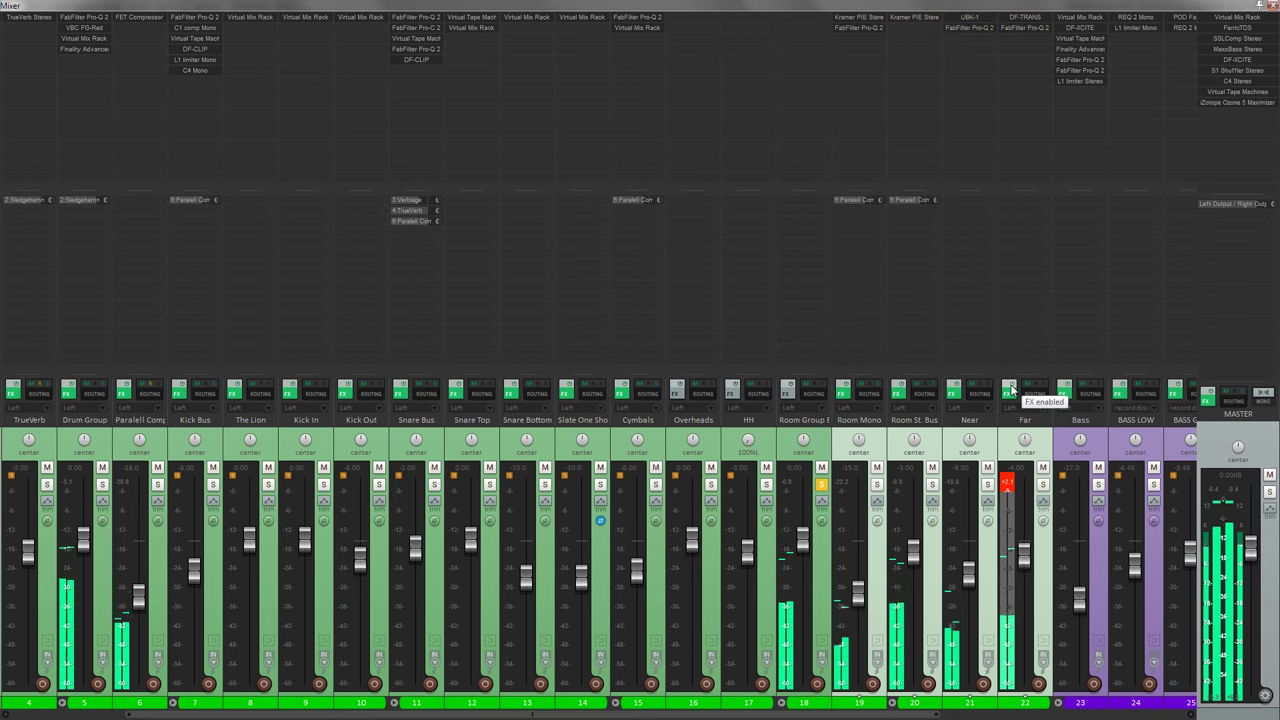
left_click(1012, 390, "ctrl")
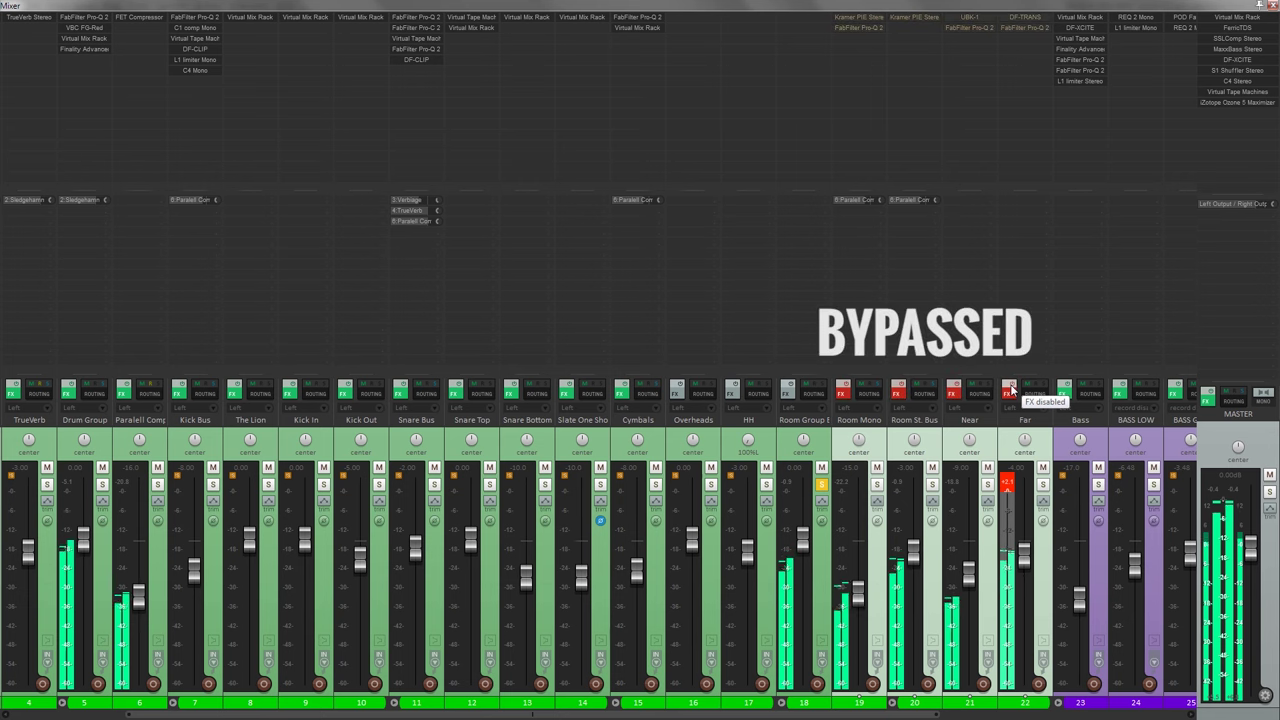
left_click(1012, 390, "ctrl")
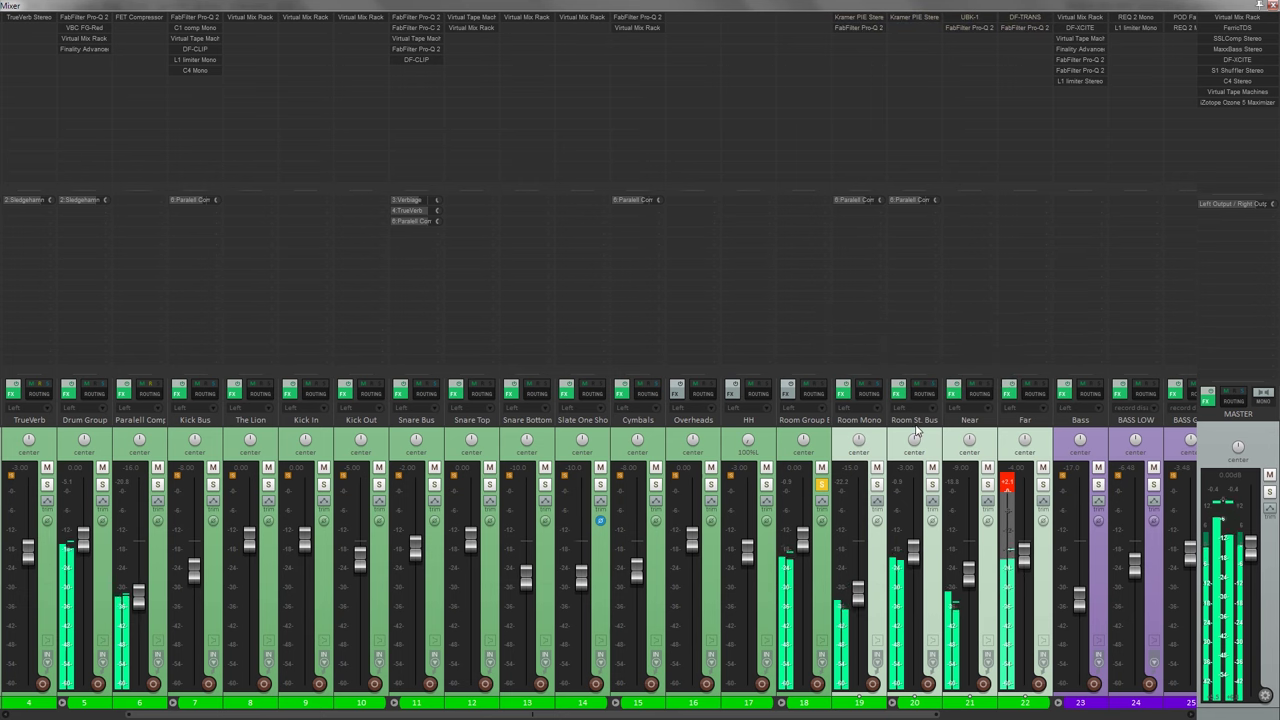
left_click(805, 440)
- Load Pro-Q 2 onto the Room Group Bus by searching 'fab' in the FX browser
double_click(799, 22)
type("fab")
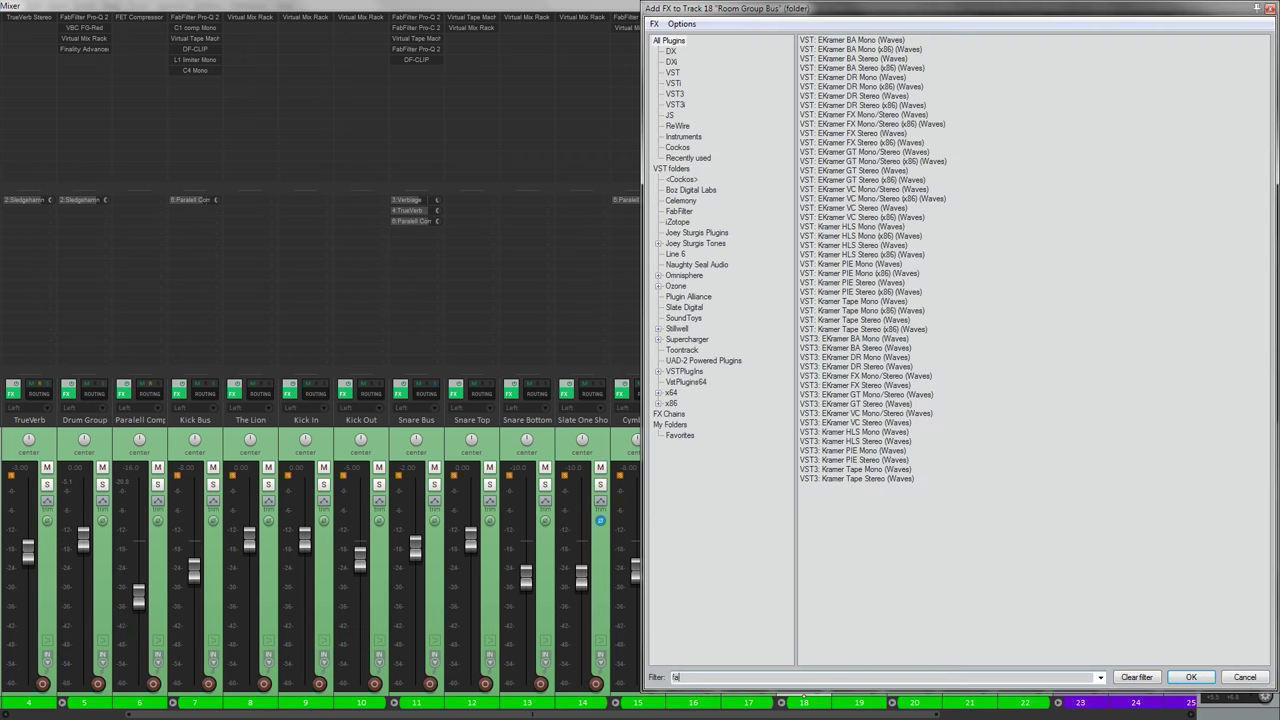
double_click(851, 312)
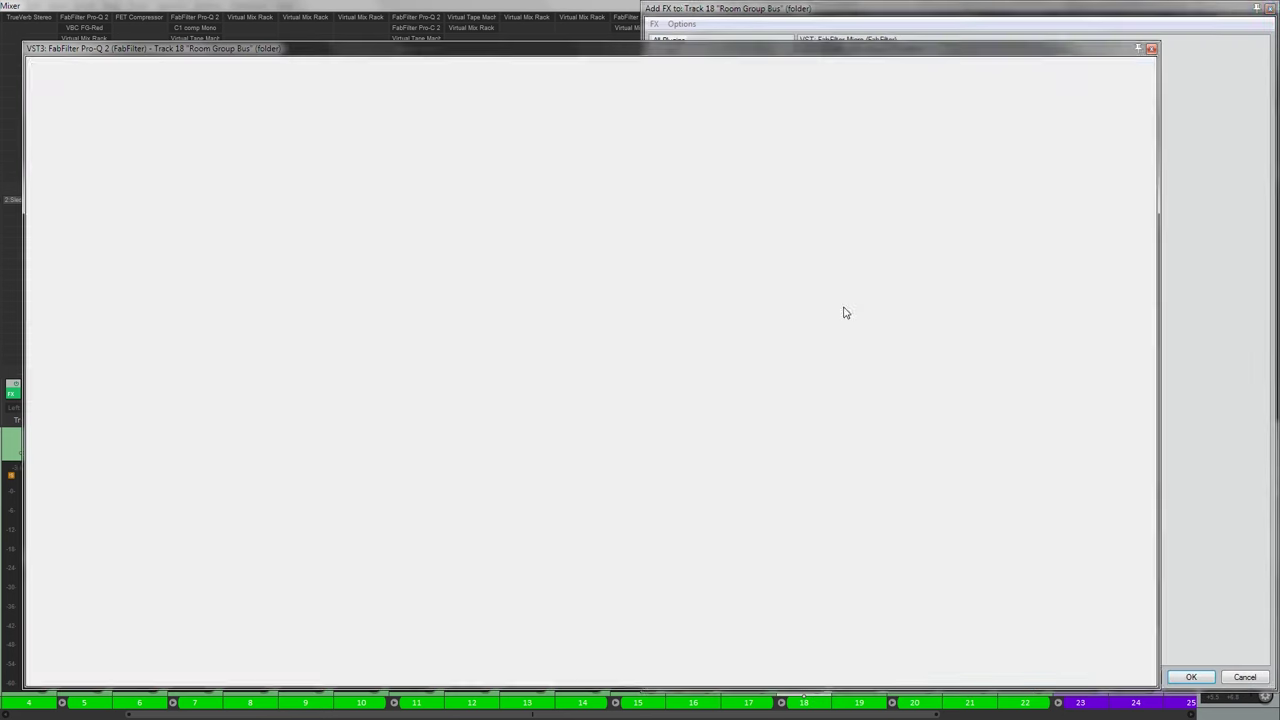
left_click_drag(652, 48, 676, 20)
- Add a low-cut band set to 58 Hz and A/B the EQ with bypass during playback
left_click(60, 297)
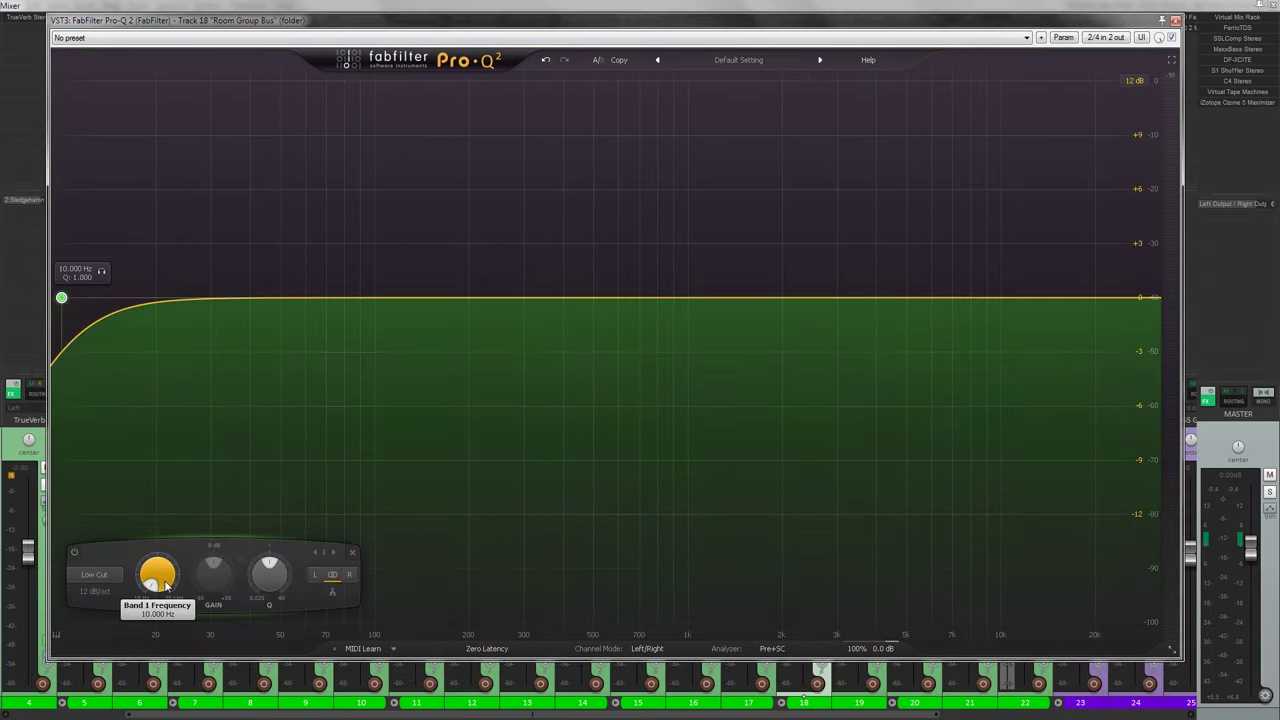
left_click_drag(157, 573, 157, 514)
key("space")
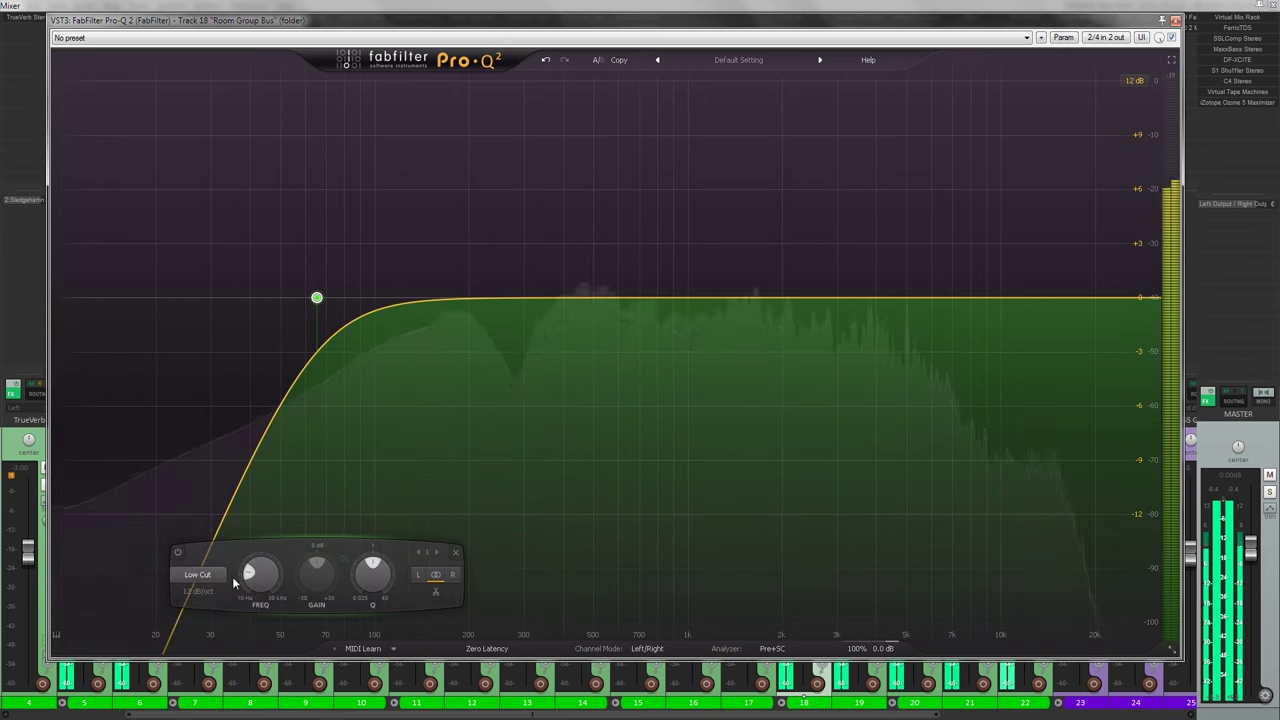
left_click_drag(256, 560, 257, 584)
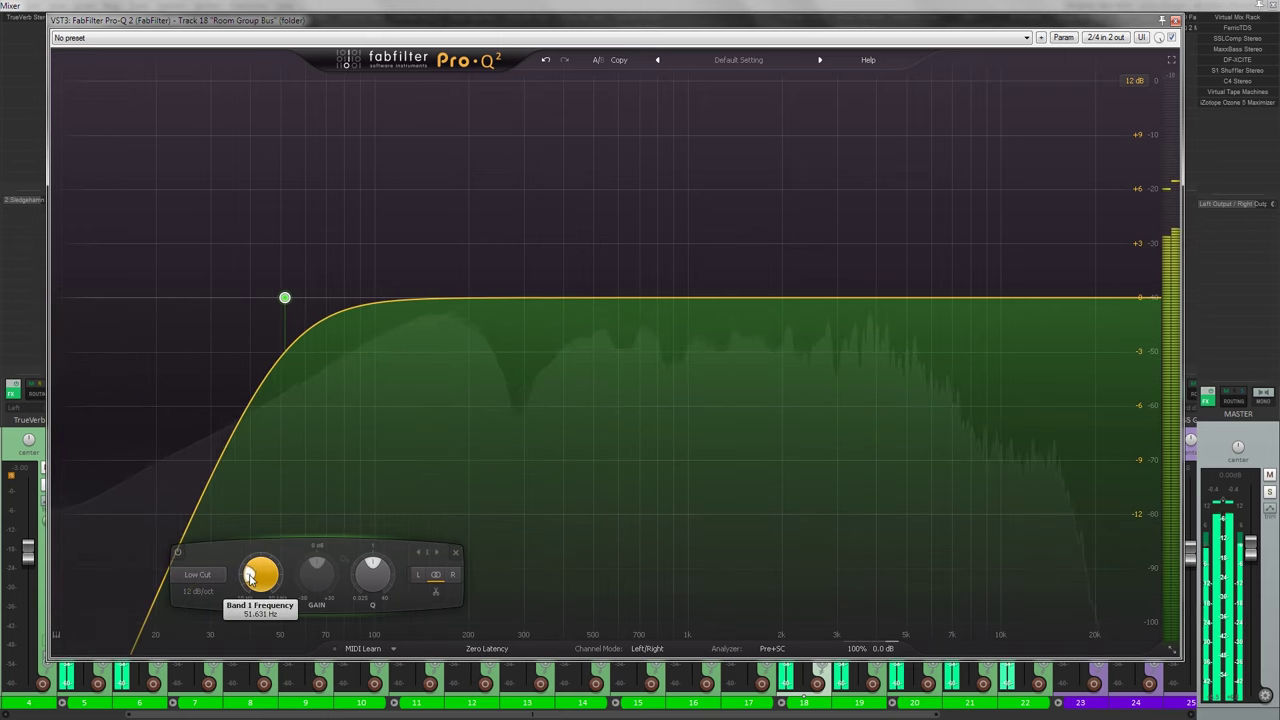
double_click(257, 584)
type("58")
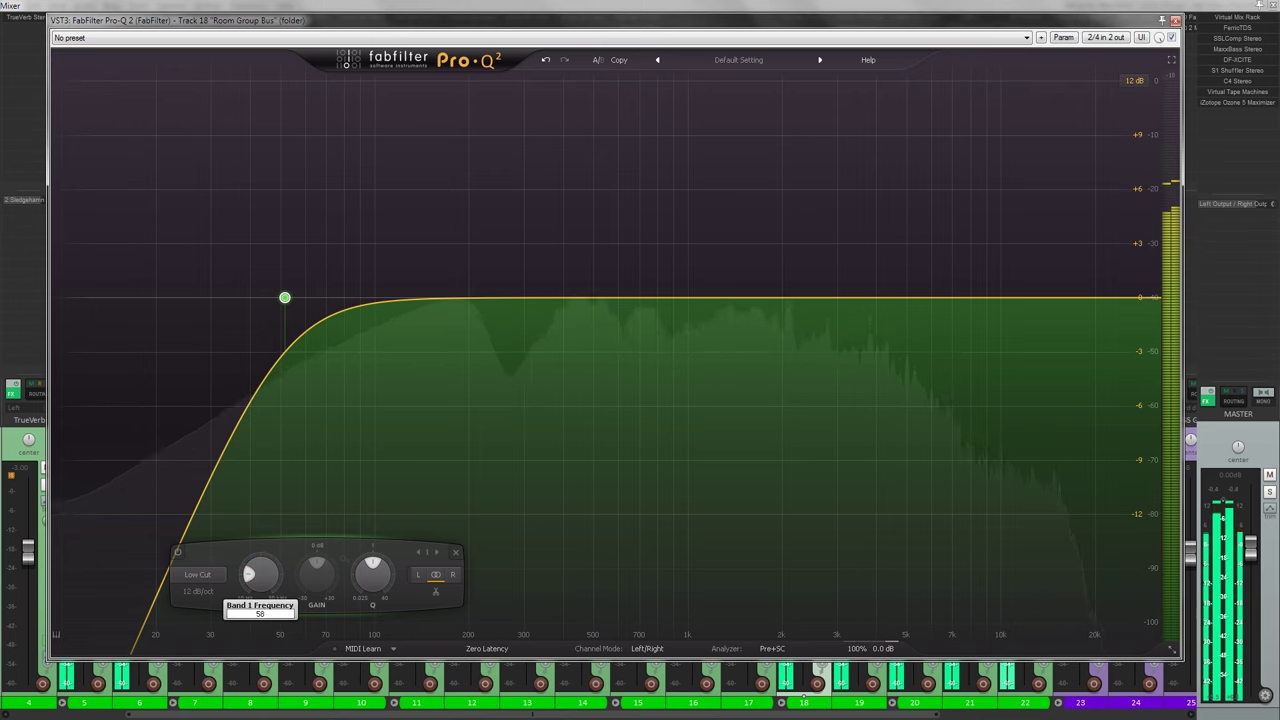
key("Return")
left_click(1172, 37)
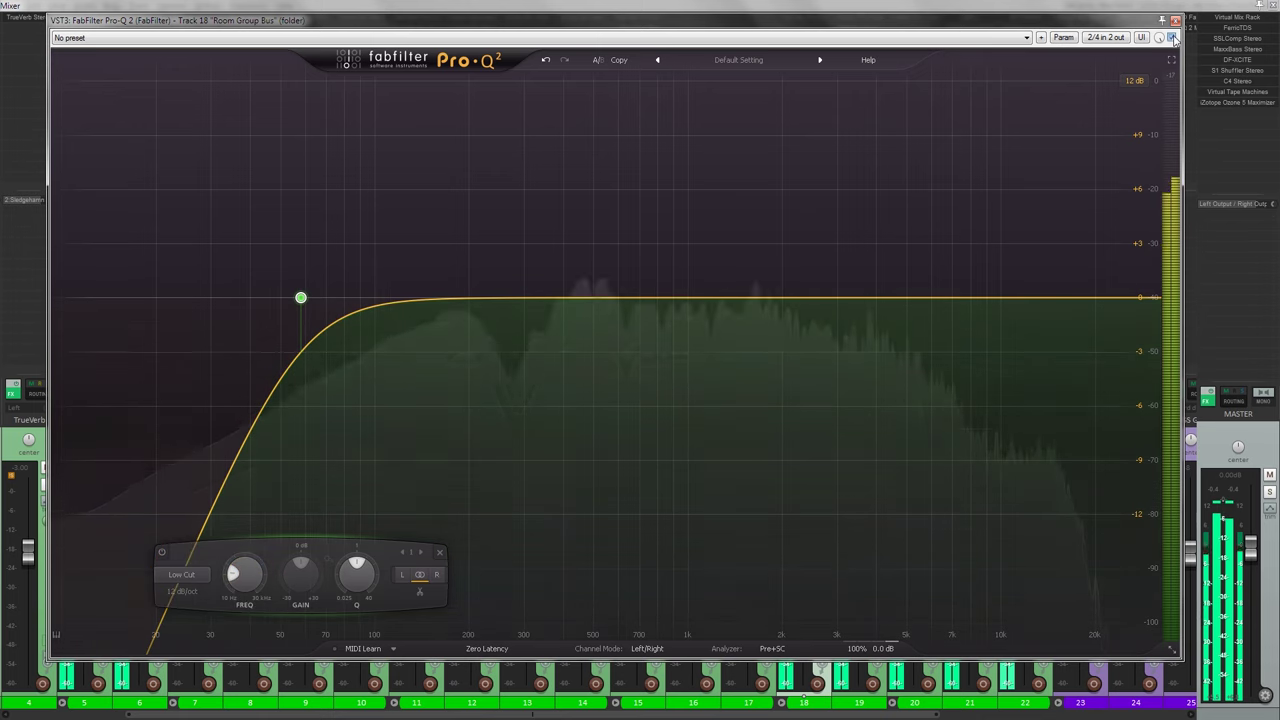
left_click(1172, 37)
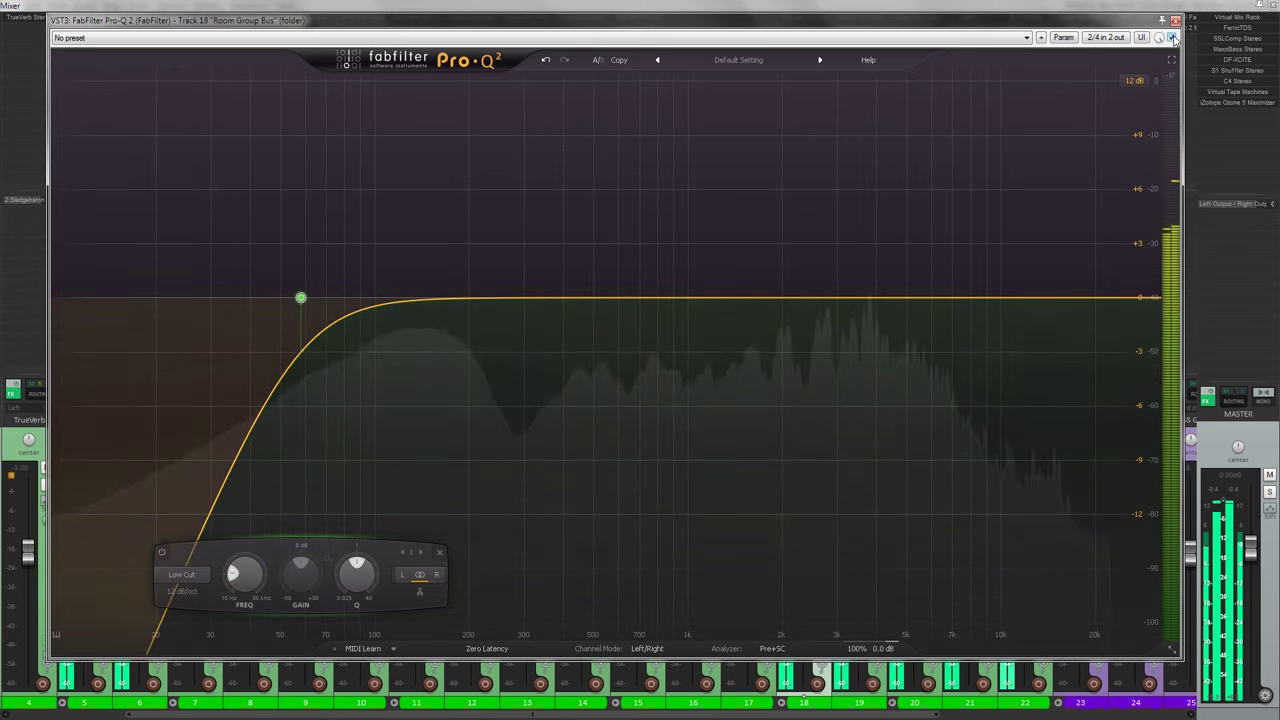
- Unsolo the Room Group Bus, A/B it muted during playback, and lower its fader to about -6.3 dB
left_click(1176, 20)
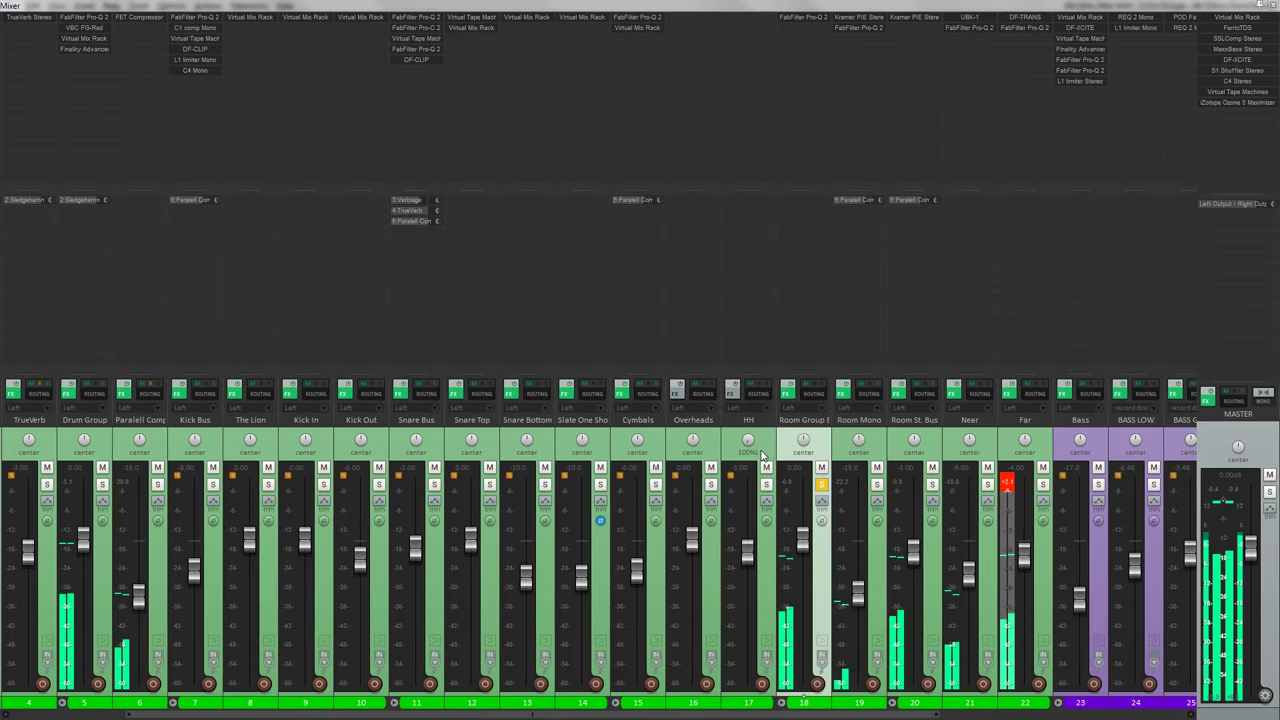
key("space")
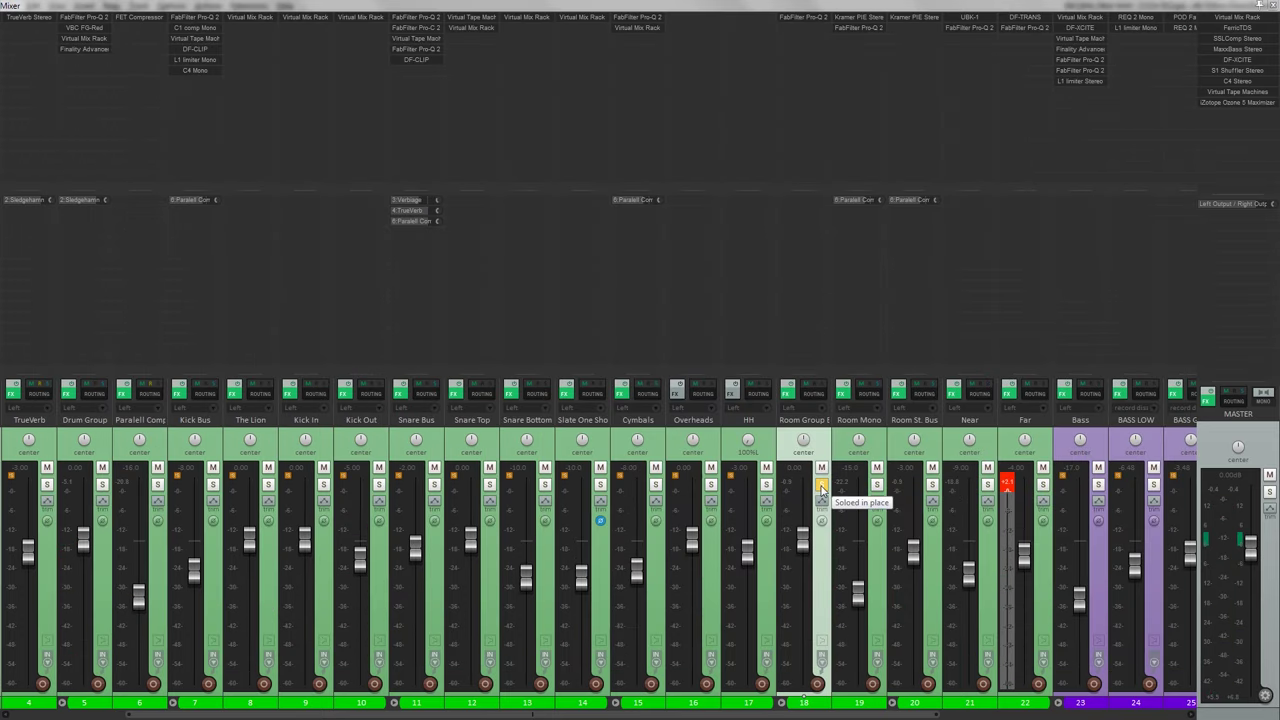
left_click(821, 485)
key("space")
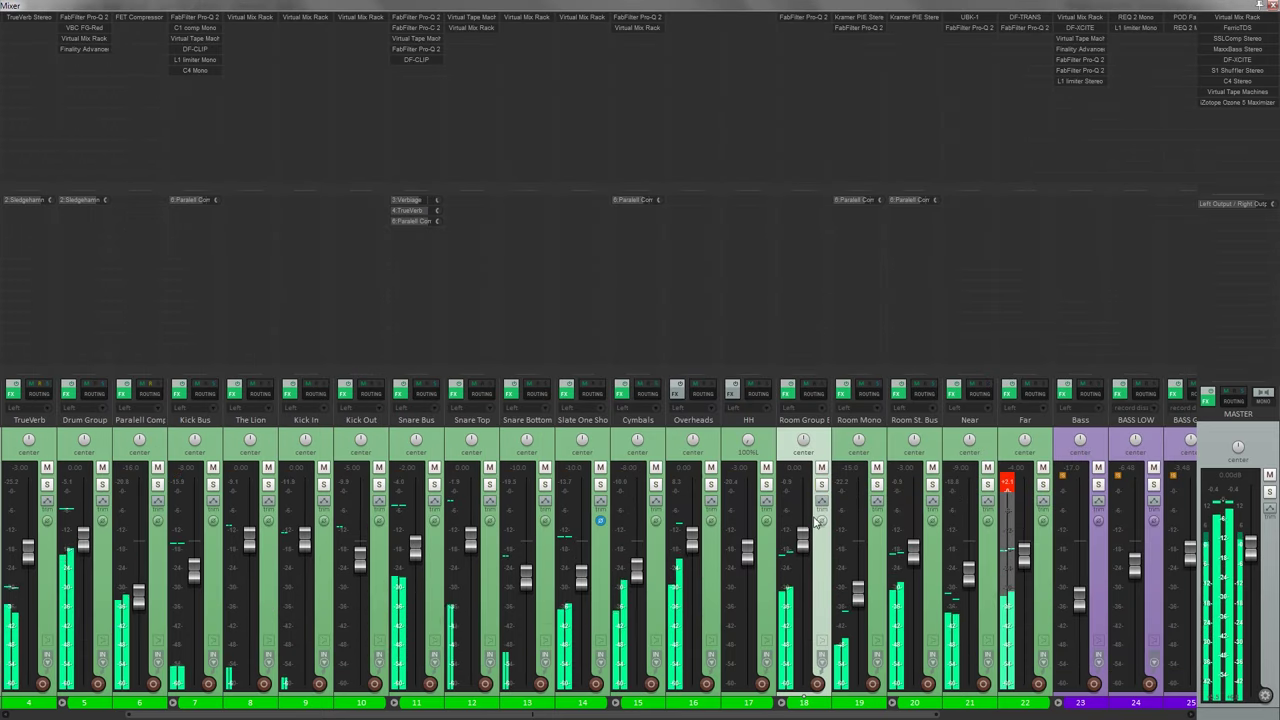
left_click(822, 468)
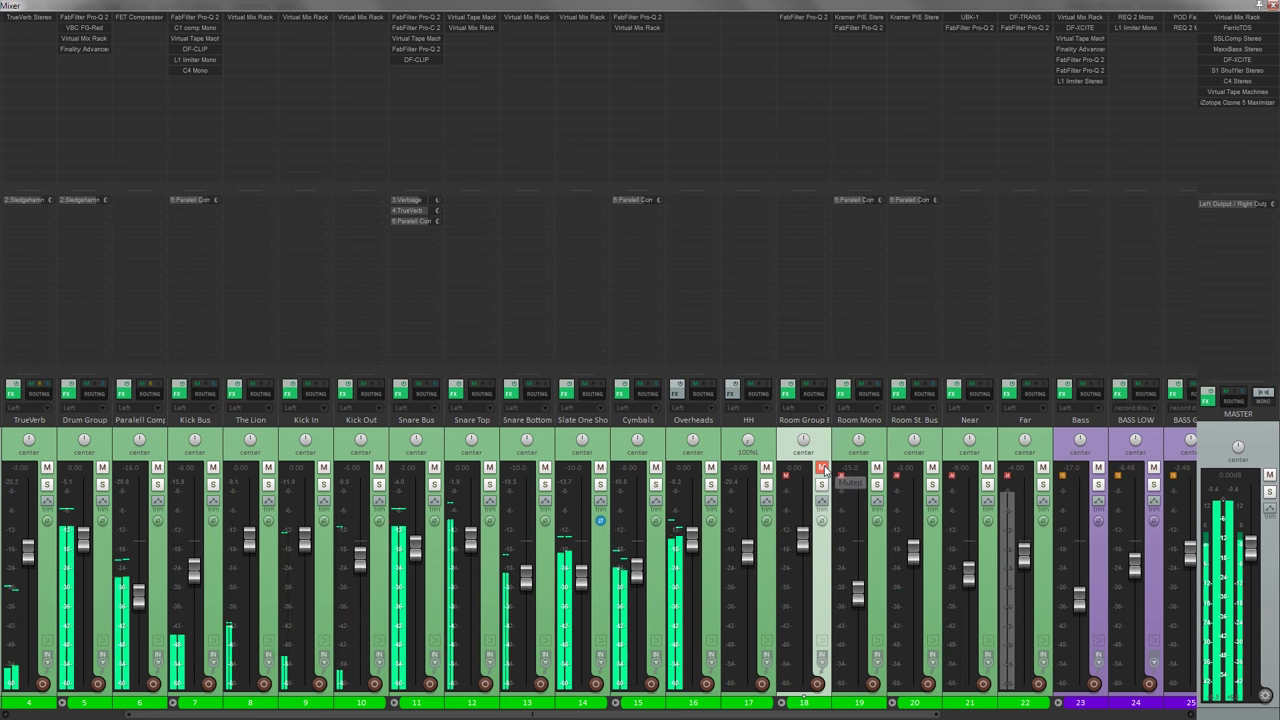
left_click(822, 468)
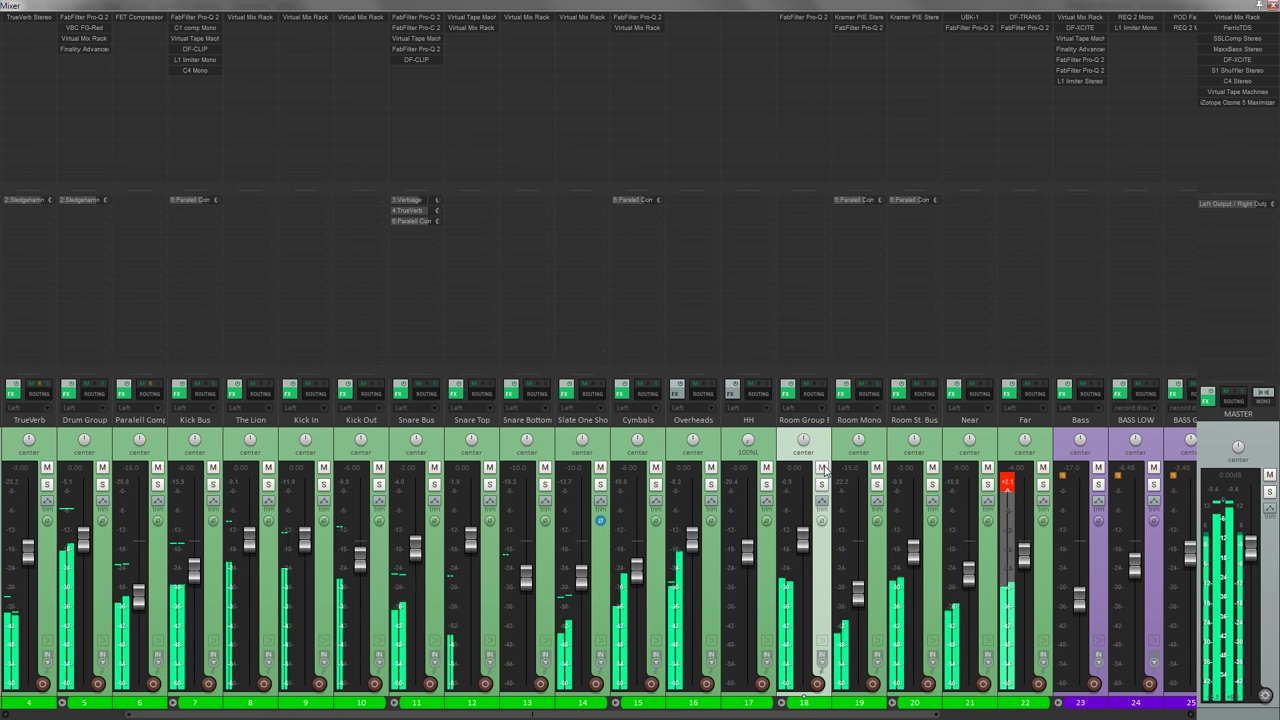
left_click_drag(802, 541, 797, 567)
- Set the Room Group Bus volume to -5 dB in its routing settings and compare it muted
left_click(814, 393)
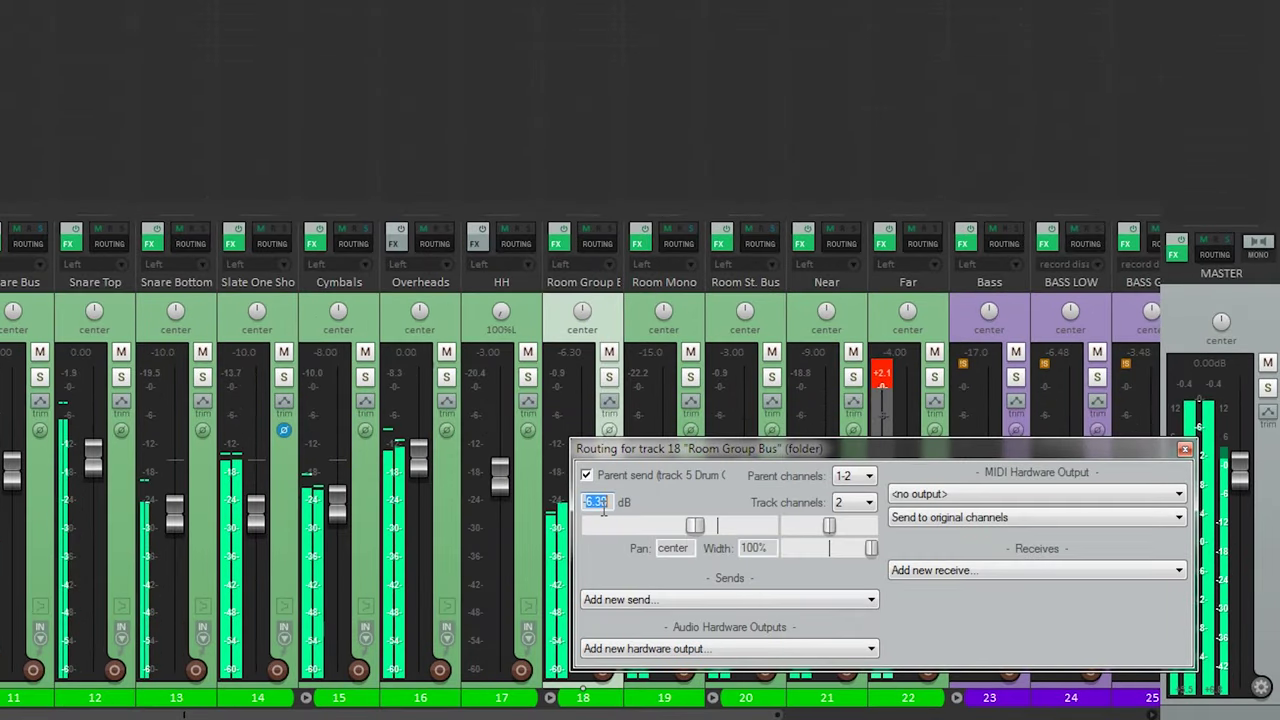
type("-5")
key("Return")
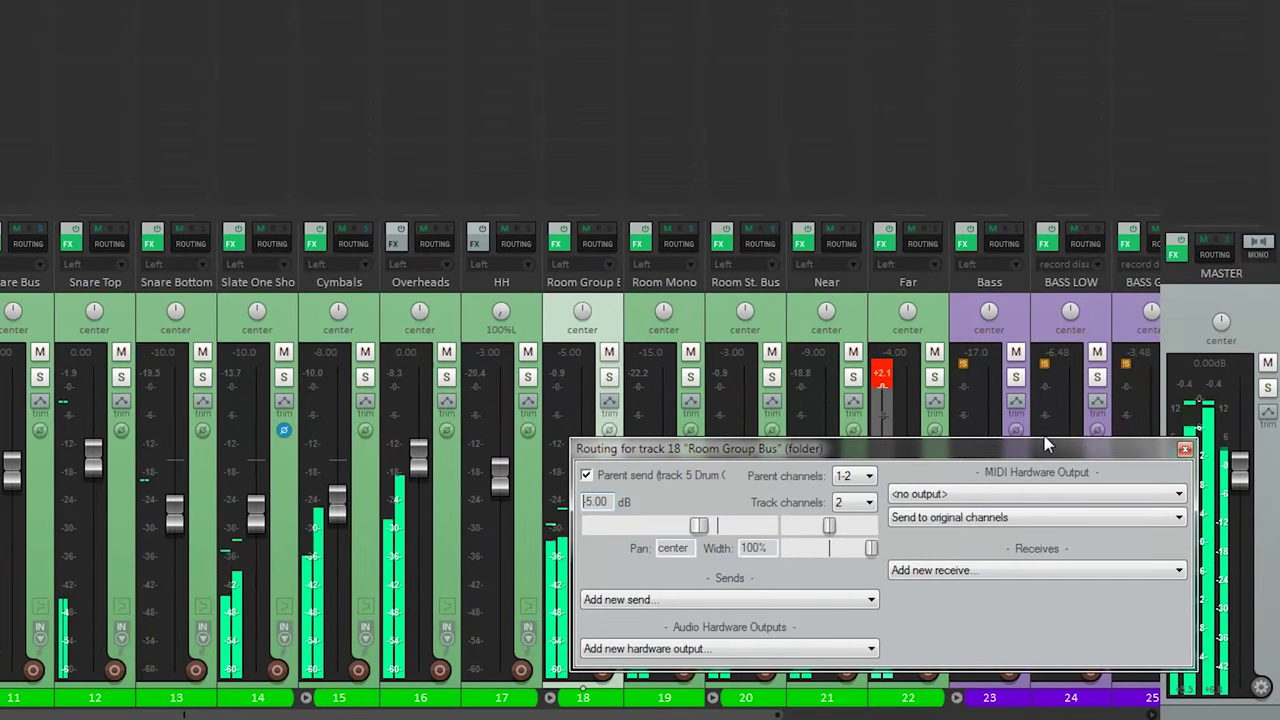
left_click(1184, 448)
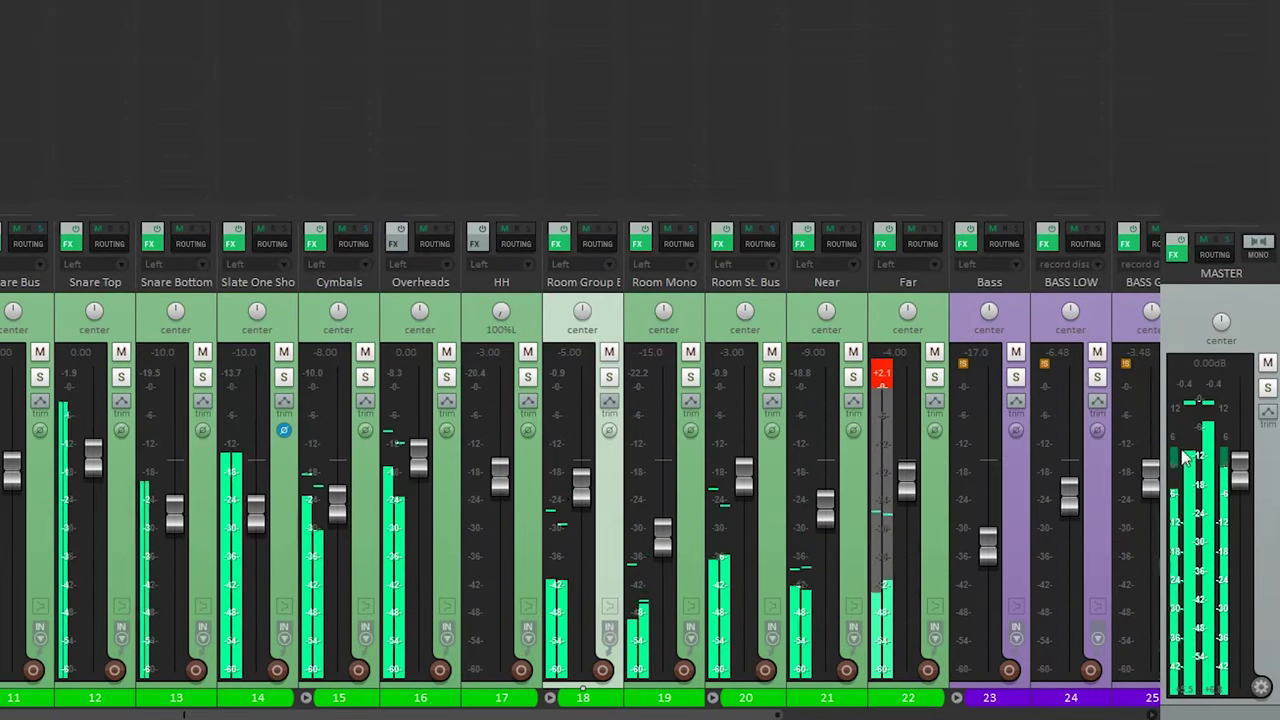
left_click(608, 353)
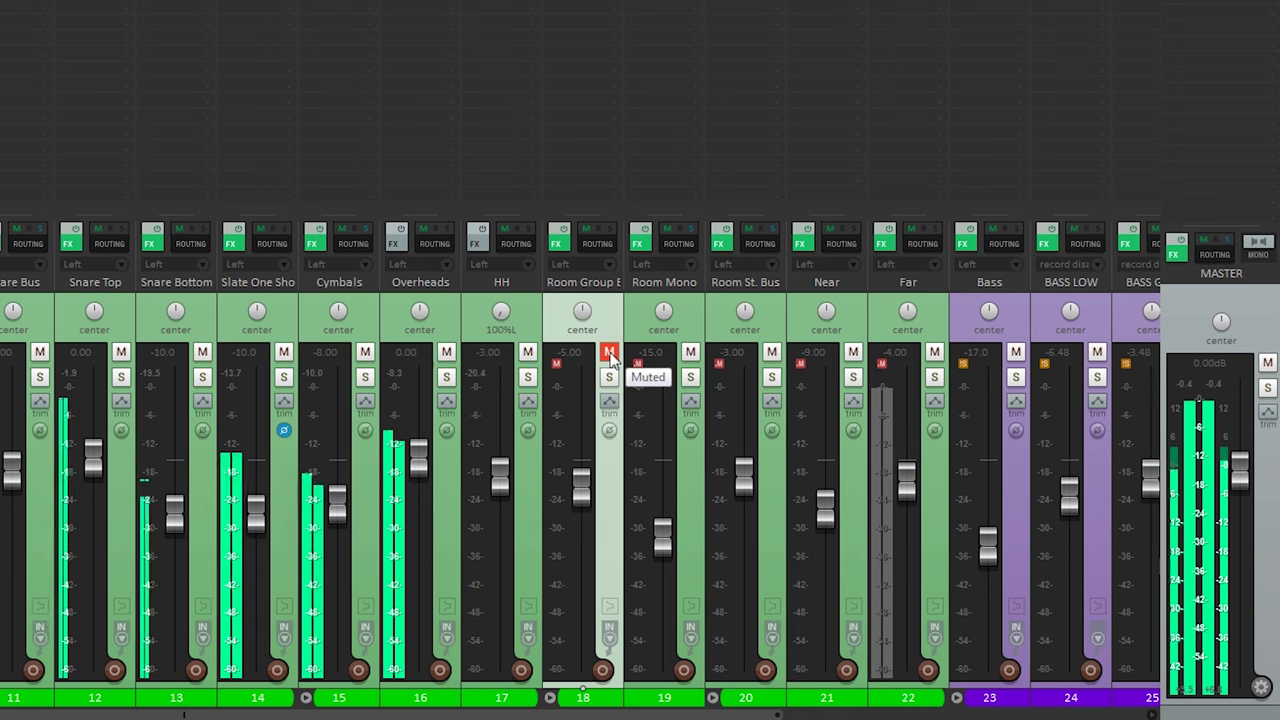
left_click(609, 354)
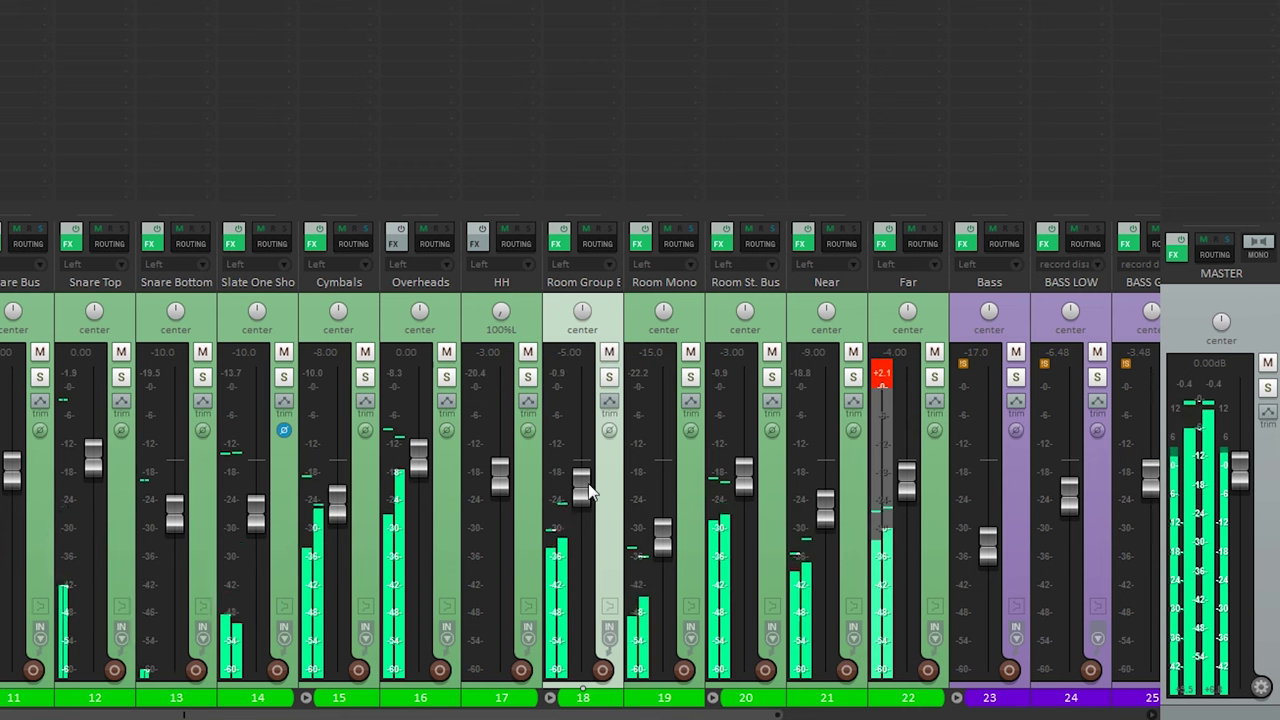
- Settle the Room Group Bus level at -4.00 dB and compare it muted once more
left_click_drag(580, 486, 600, 491)
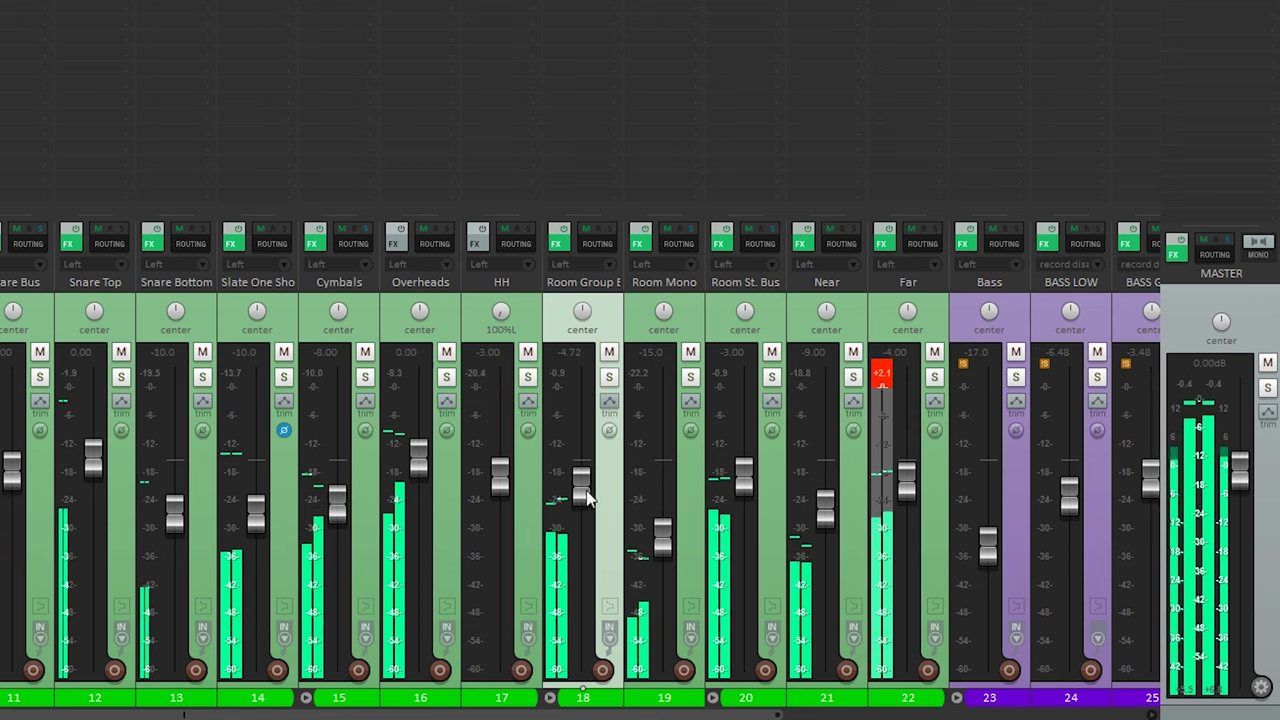
right_click(587, 498)
type("-4")
key("Return")
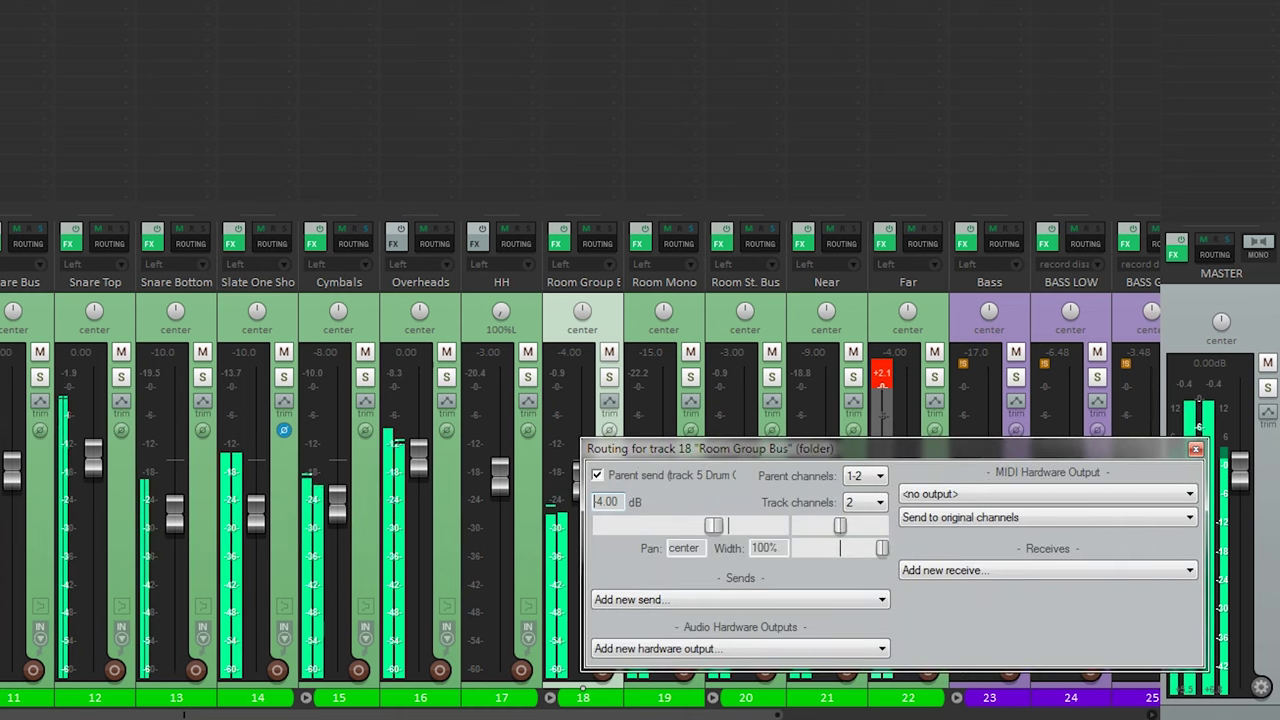
key("Escape")
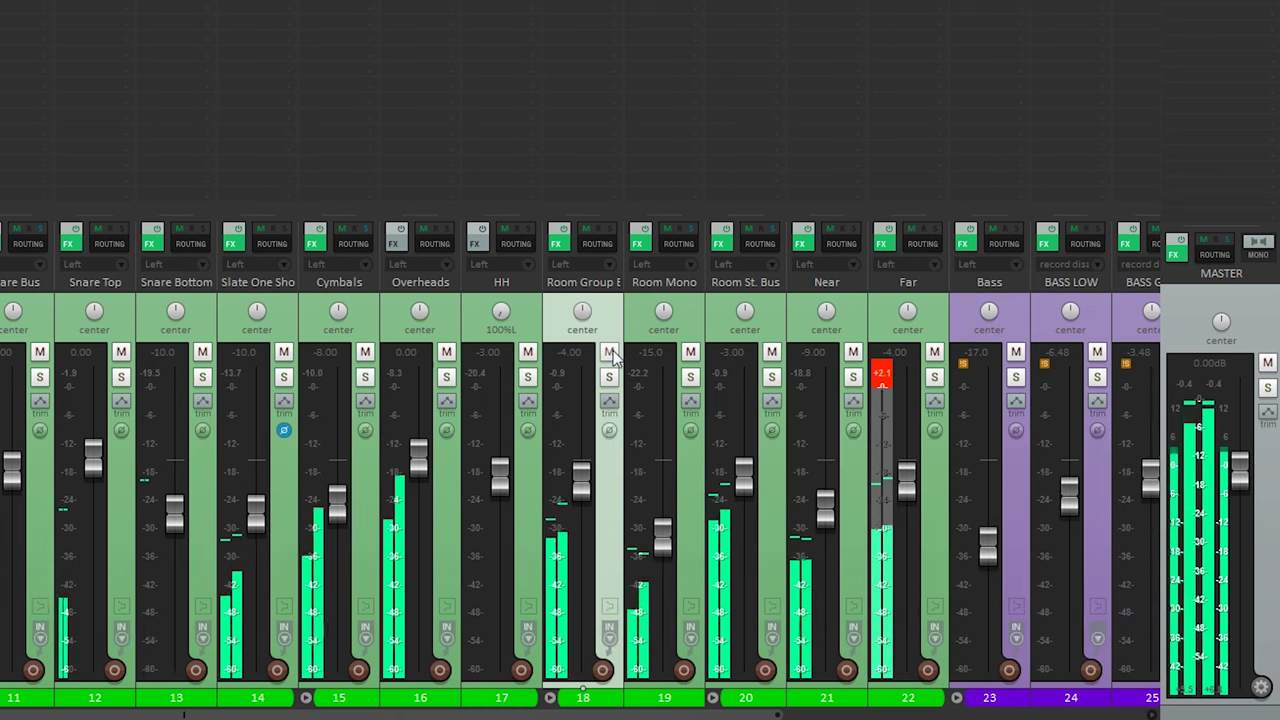
left_click(609, 352)
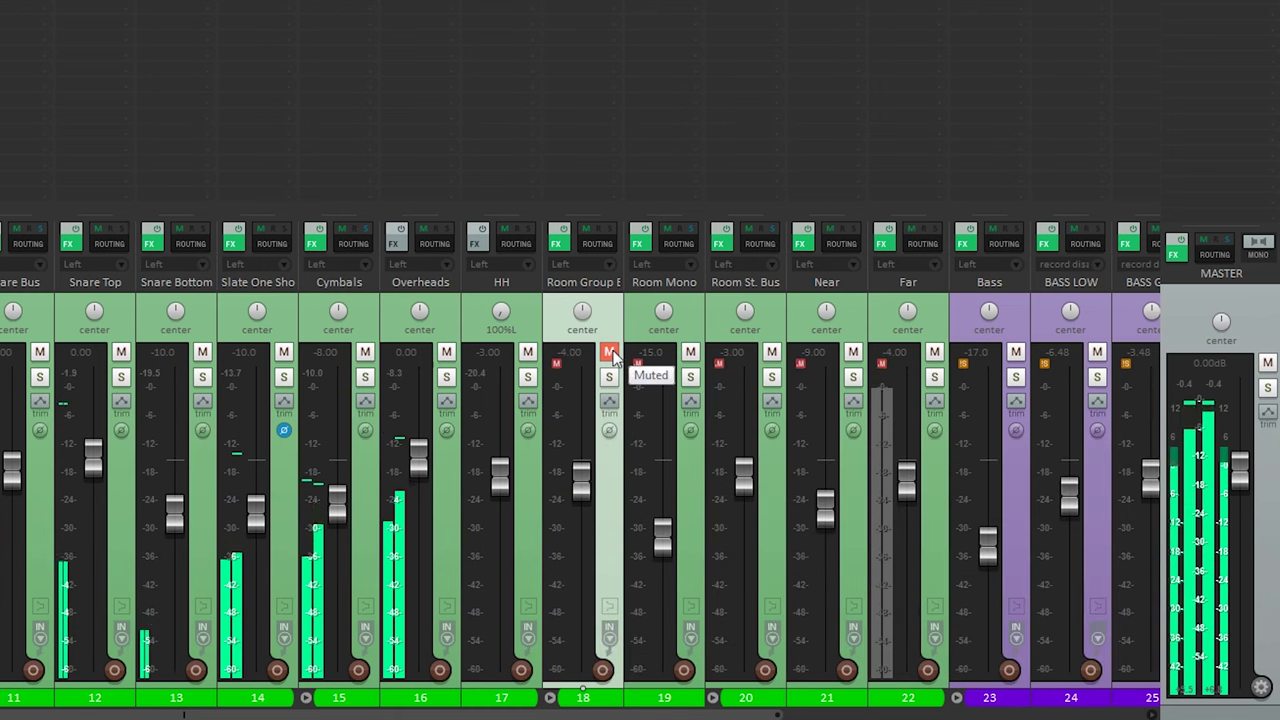
left_click(609, 352)
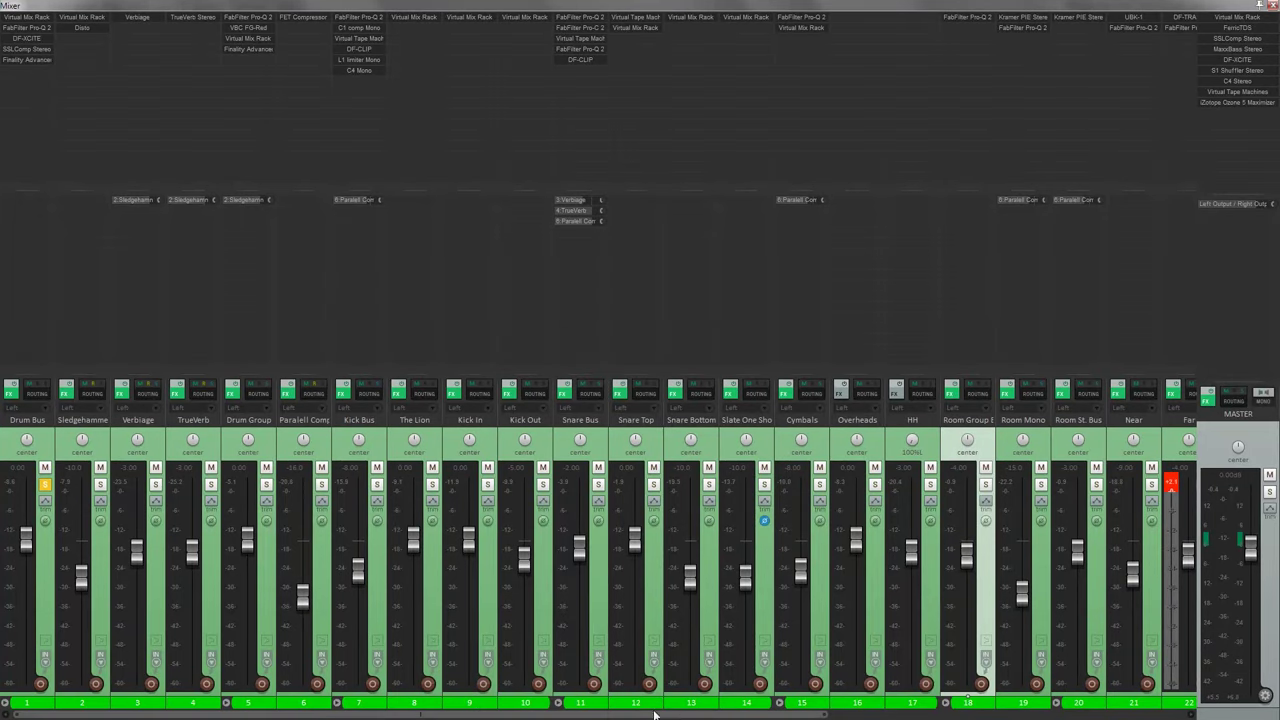
- Release the Drum Bus solo and A/B the cymbal and room tracks' effects, leaving them enabled
left_click(44, 486)
scroll(44, 488, "right", 3)
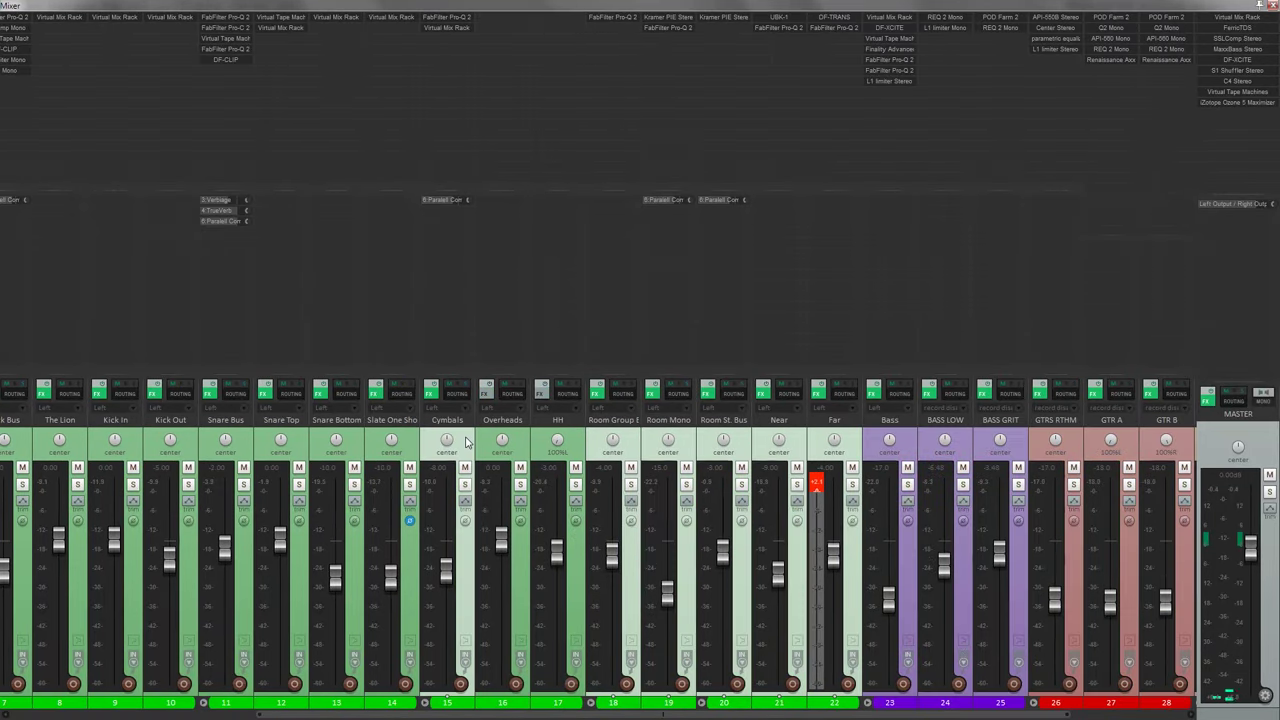
left_click(433, 389)
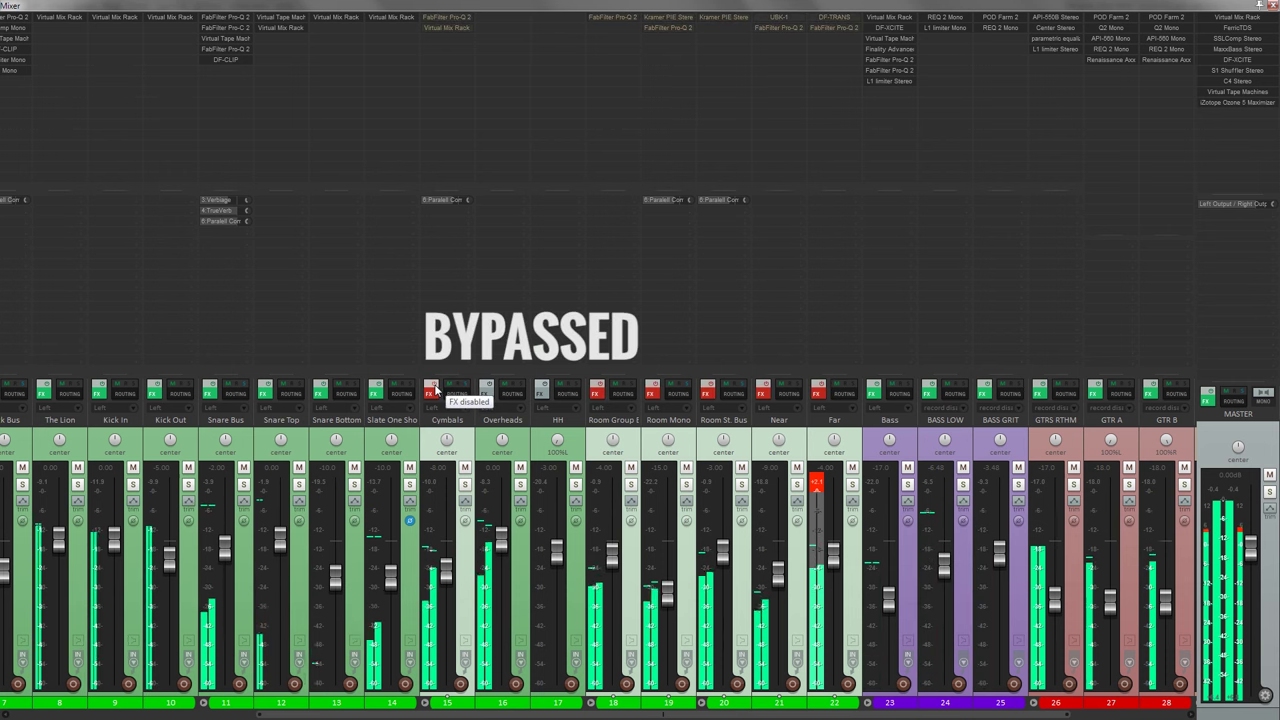
left_click(433, 389)
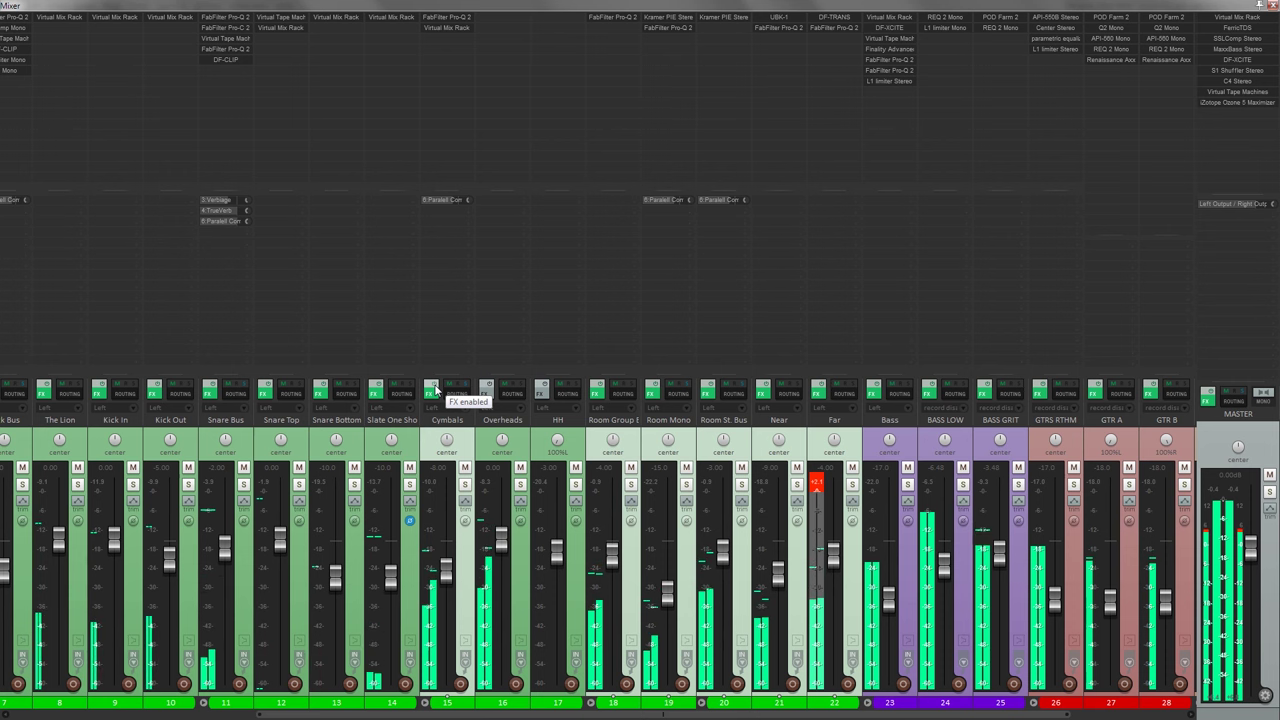
left_click(433, 389)
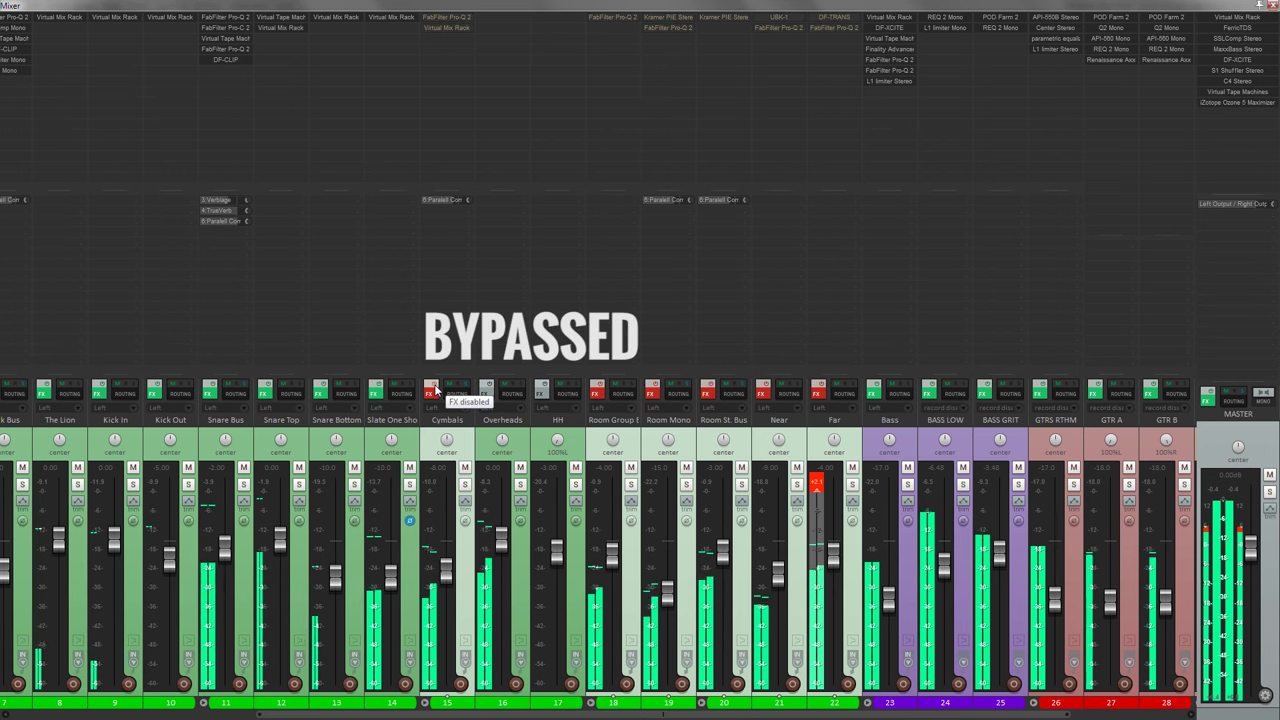
left_click(433, 389)
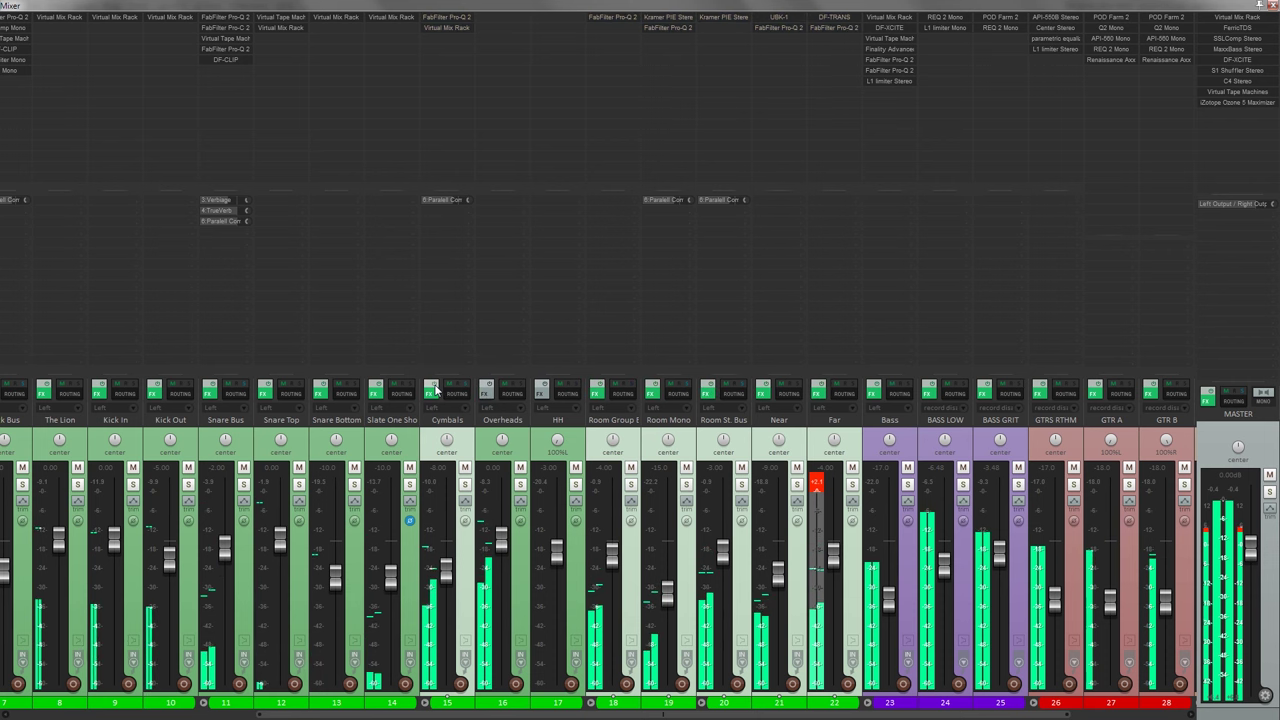
left_click(433, 389)
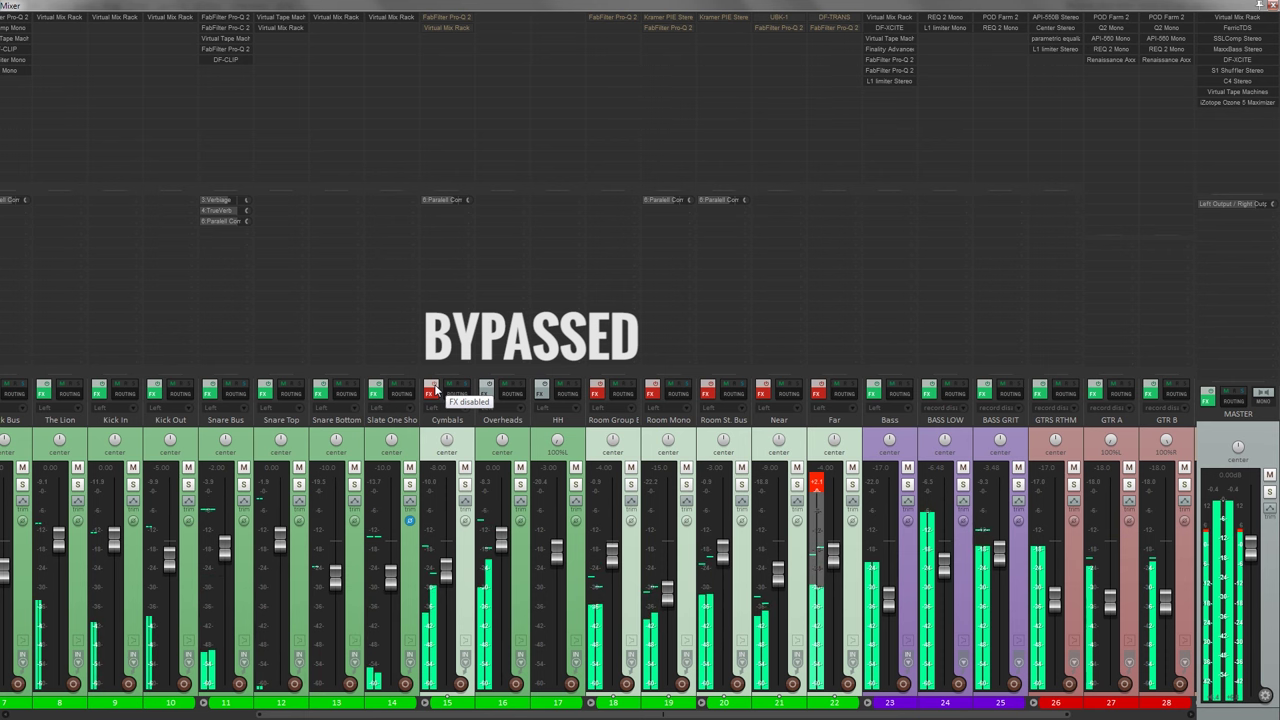
left_click(433, 389)
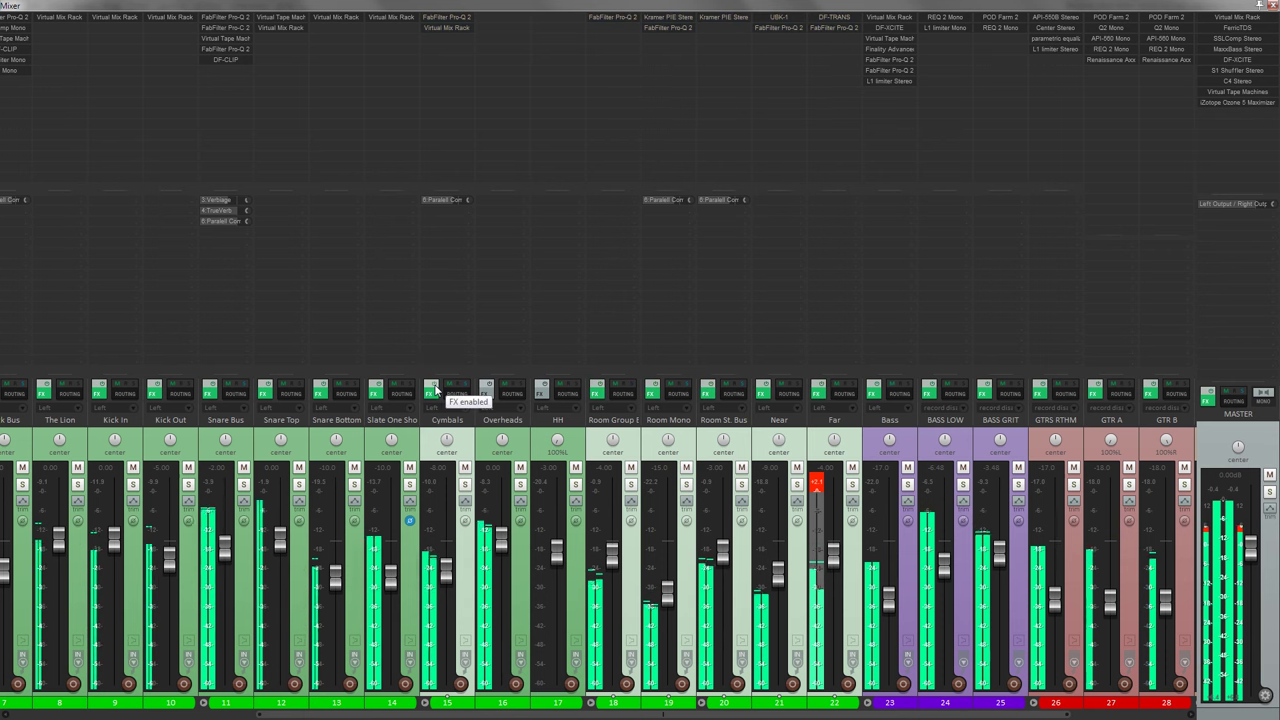